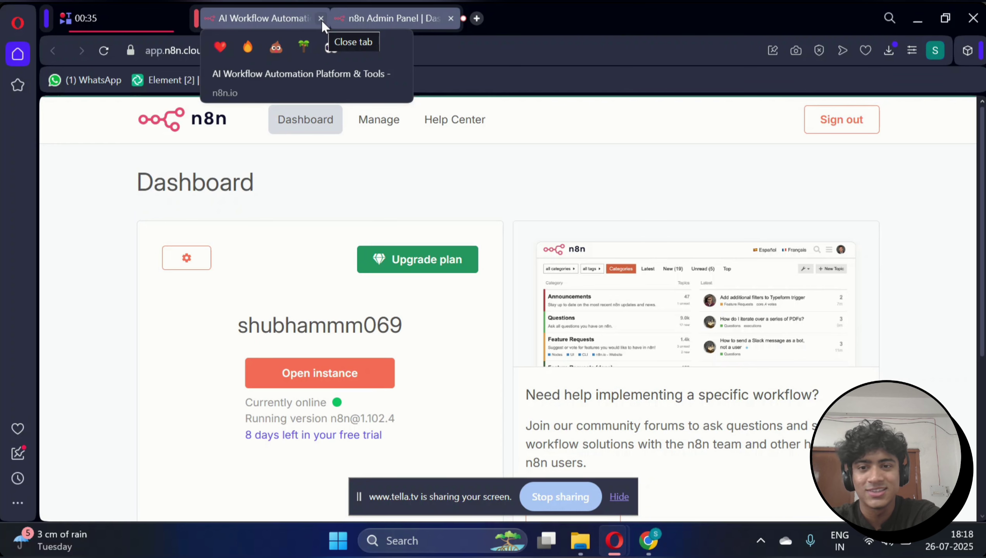
Open the n8n cloud instance from the dashboard and create a new workflow in the Personal space
left_click(321, 19)
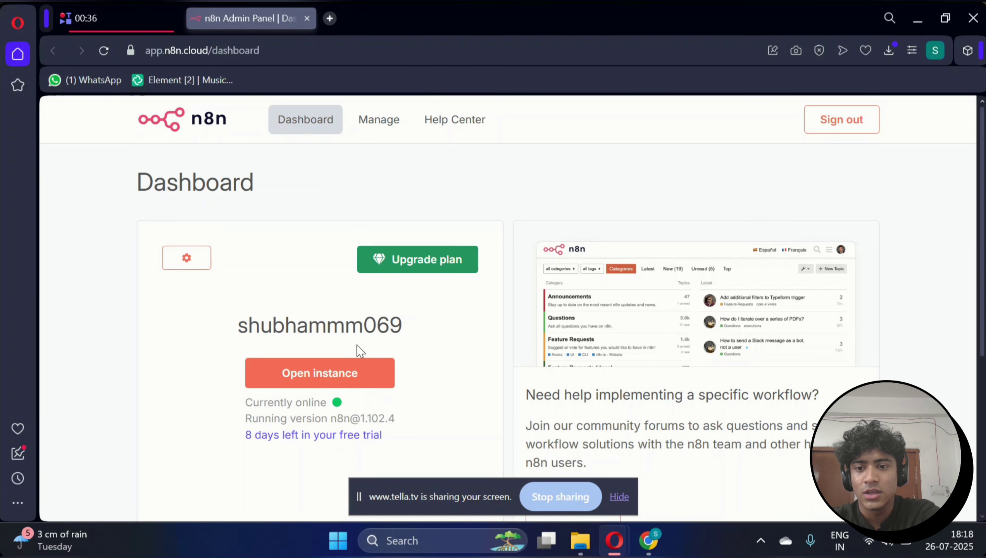
left_click(373, 377)
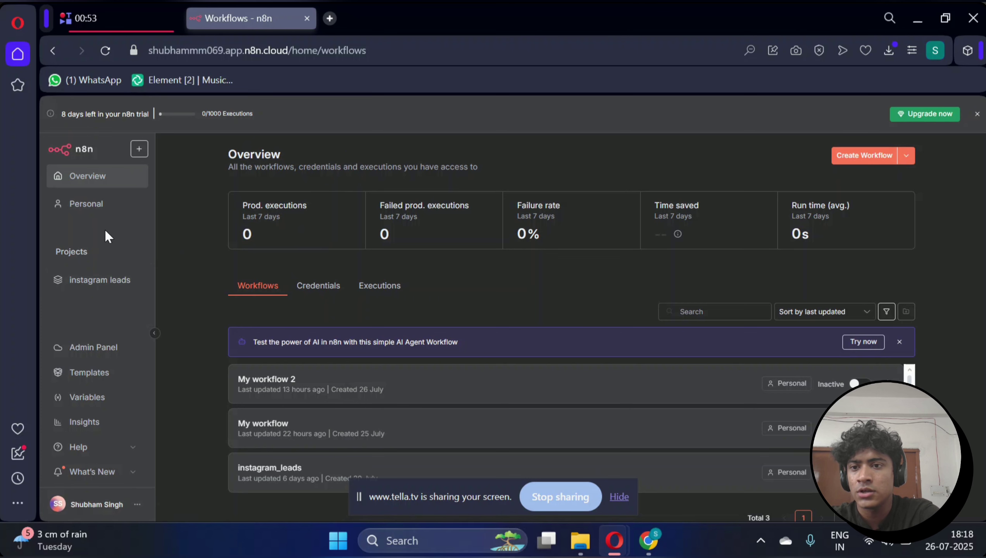
left_click(140, 150)
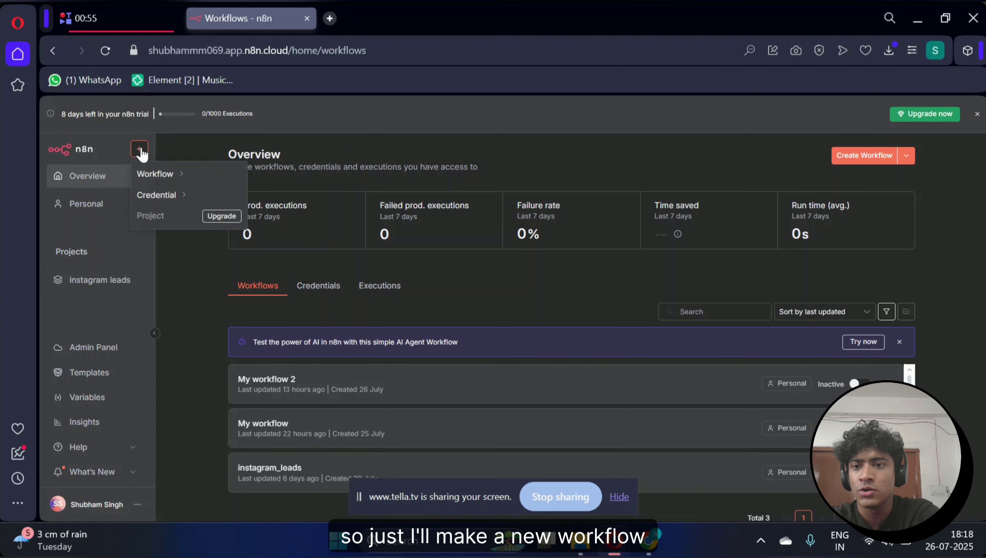
mouse_move(158, 170)
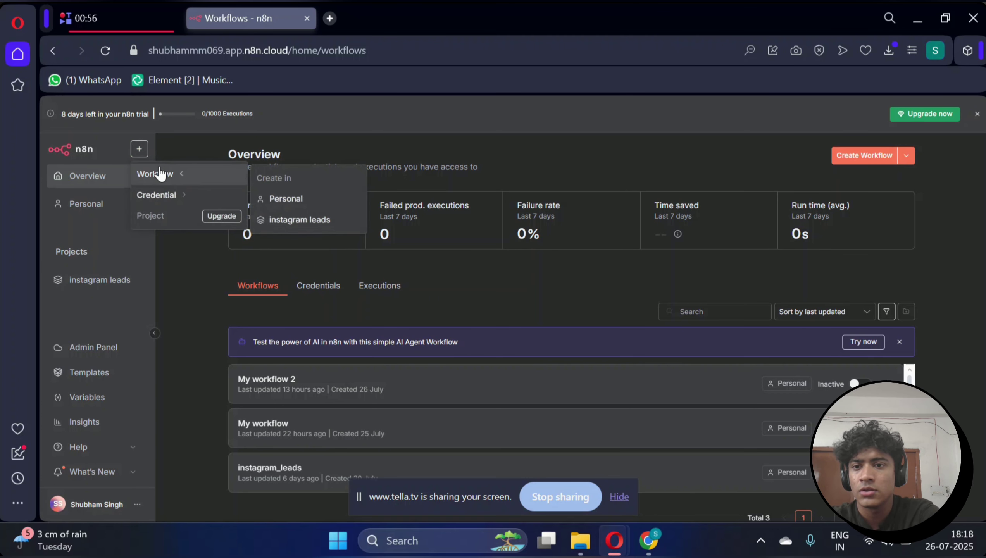
left_click(329, 199)
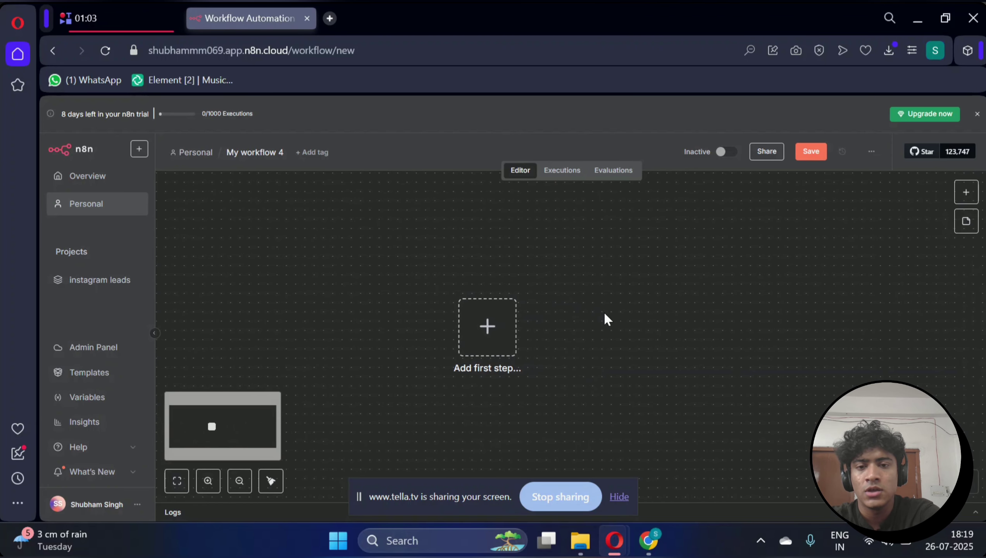
Search the web for "site:instagram.com" in a new browser tab
left_click(330, 18)
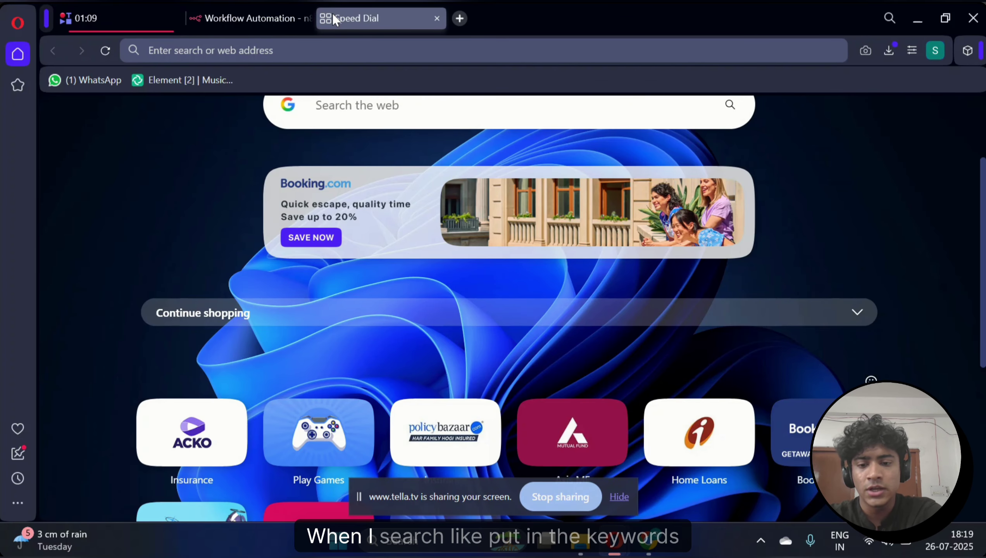
type("site:inst")
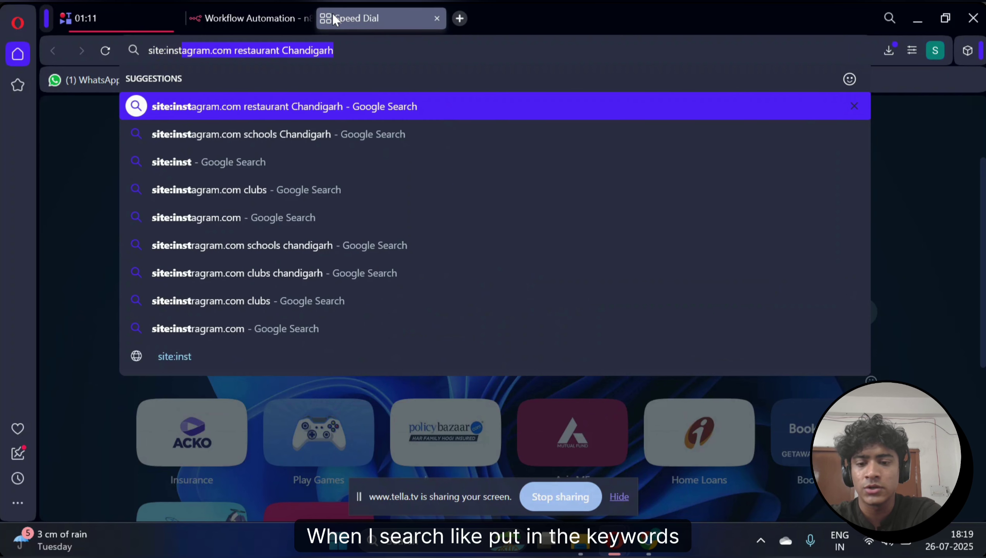
type("a")
key("BackSpace")
type("agra.c")
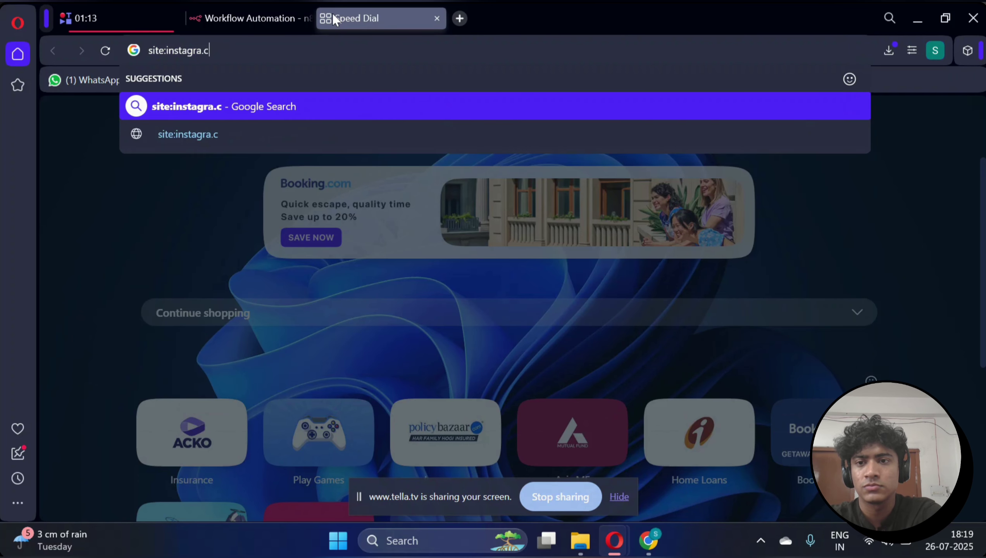
type("om")
key("Left")
key("Left")
key("Left")
key("Left")
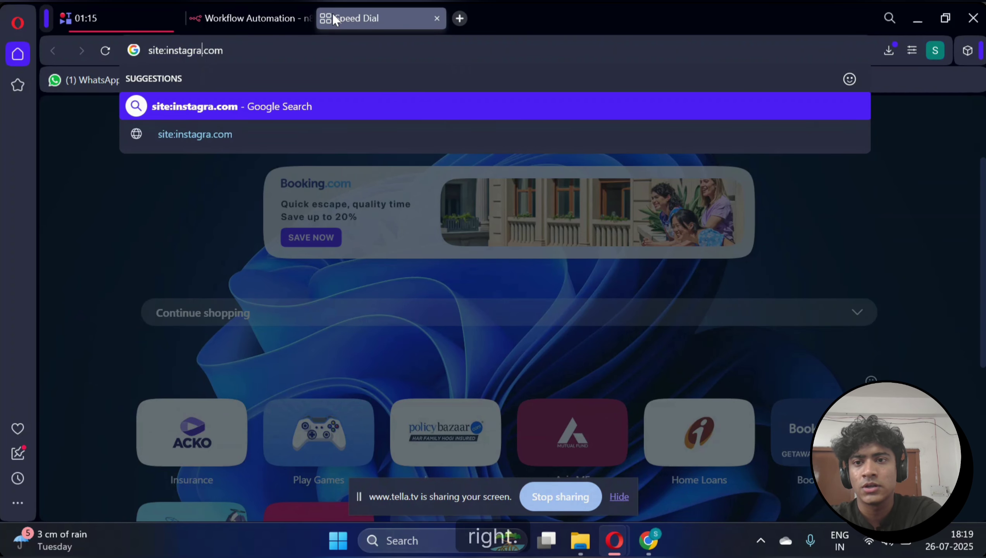
type("m")
key("Return")
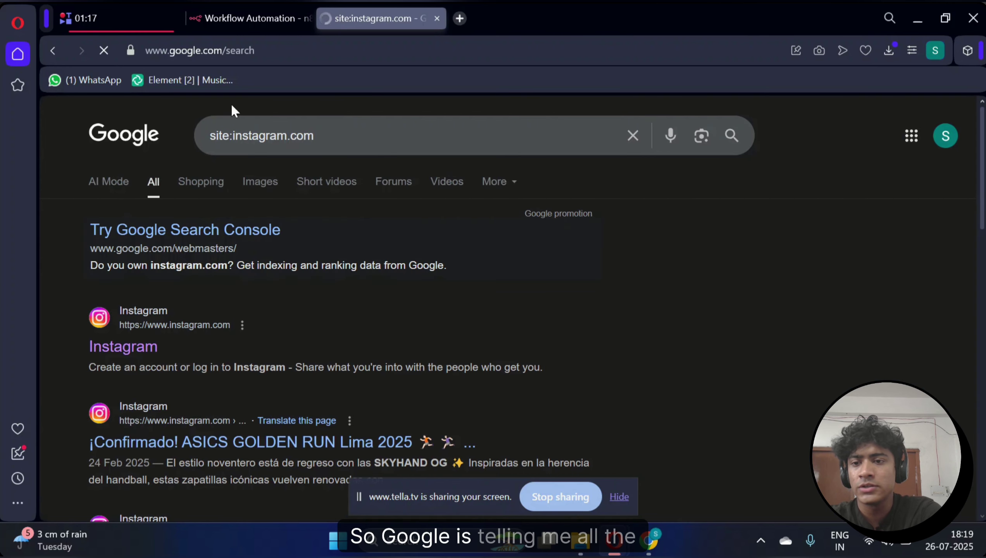
Examine the URLs of the instagram.com search results
scroll(46, 289, "down", 1)
scroll(48, 289, "down", 2)
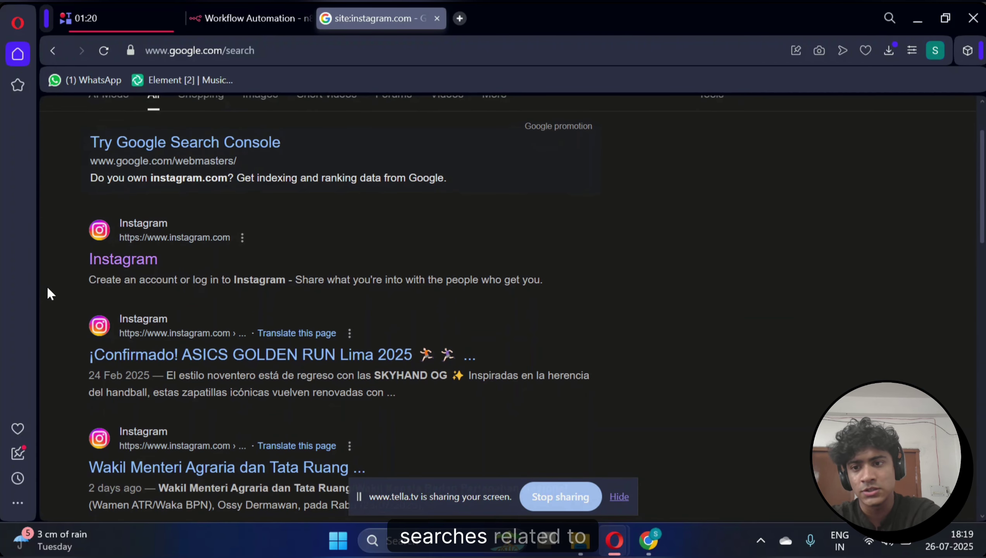
scroll(47, 290, "down", 2)
scroll(47, 291, "down", 1)
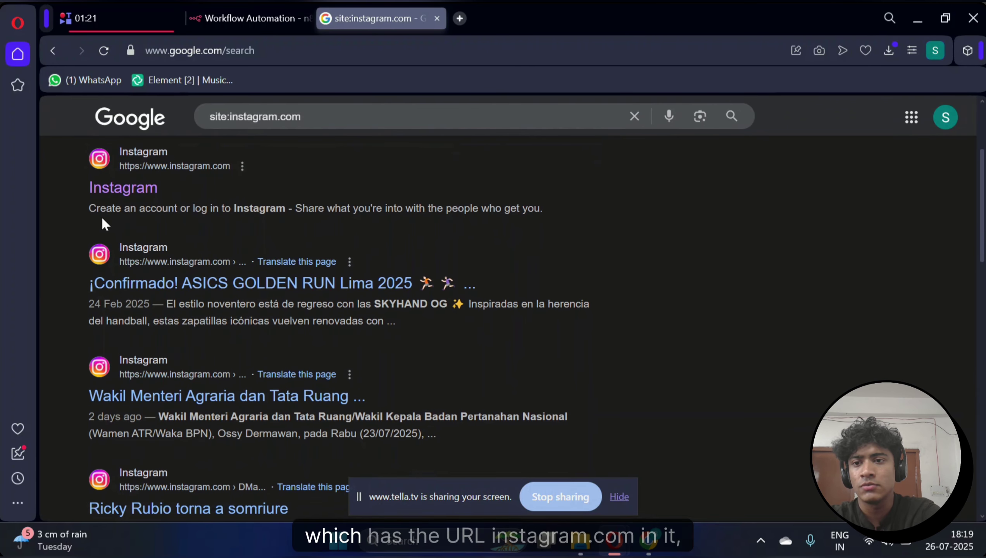
left_click_drag(146, 167, 232, 172)
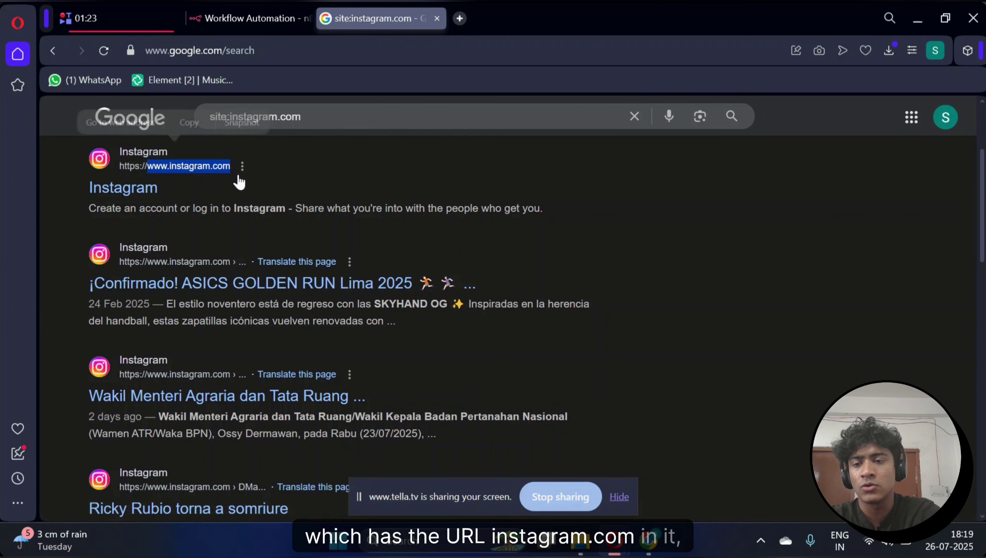
left_click(359, 168)
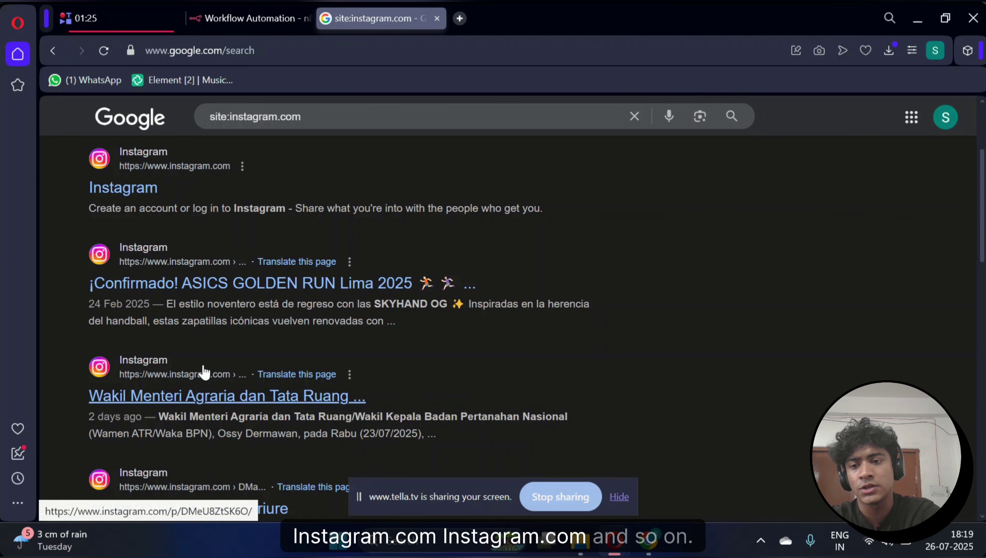
Narrow the search to "site:instagram.com school" and look through the Instagram profiles found
scroll(199, 373, "up", 6)
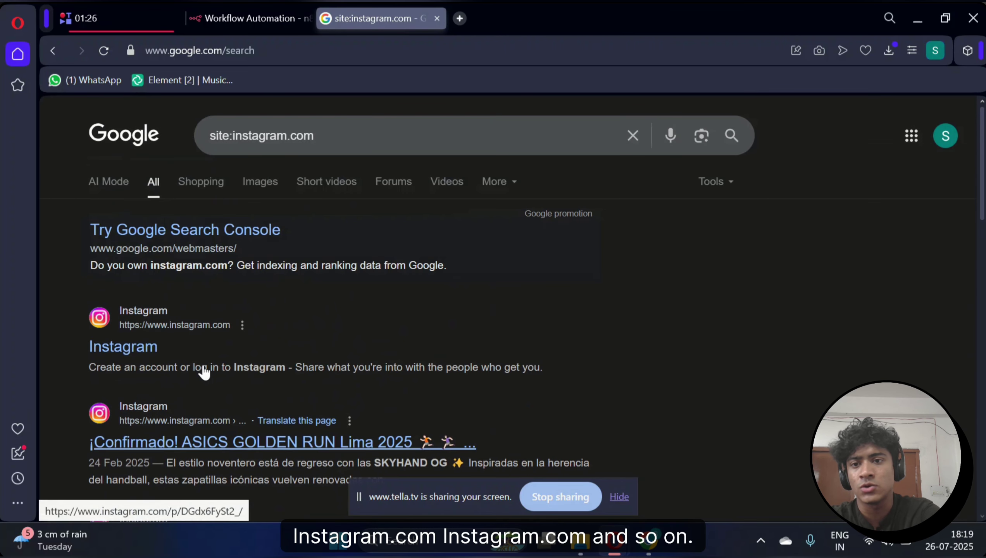
left_click(412, 136)
type("school")
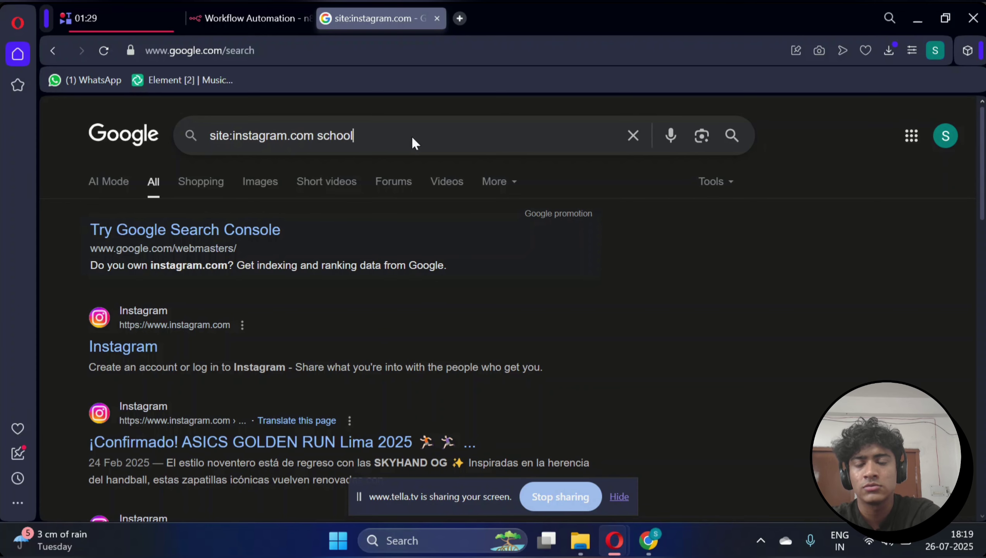
key("Return")
scroll(44, 315, "down", 5)
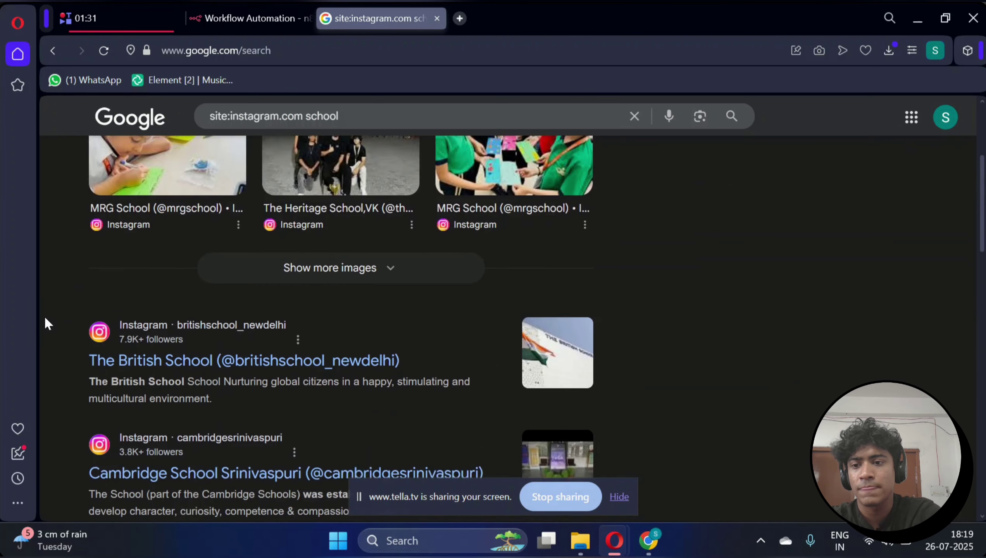
scroll(47, 324, "down", 3)
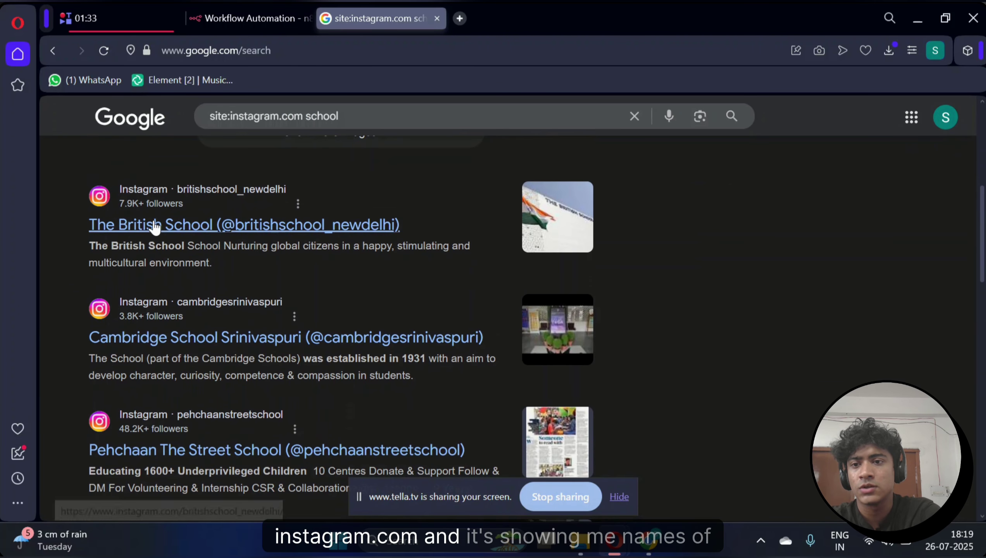
scroll(51, 365, "down", 5)
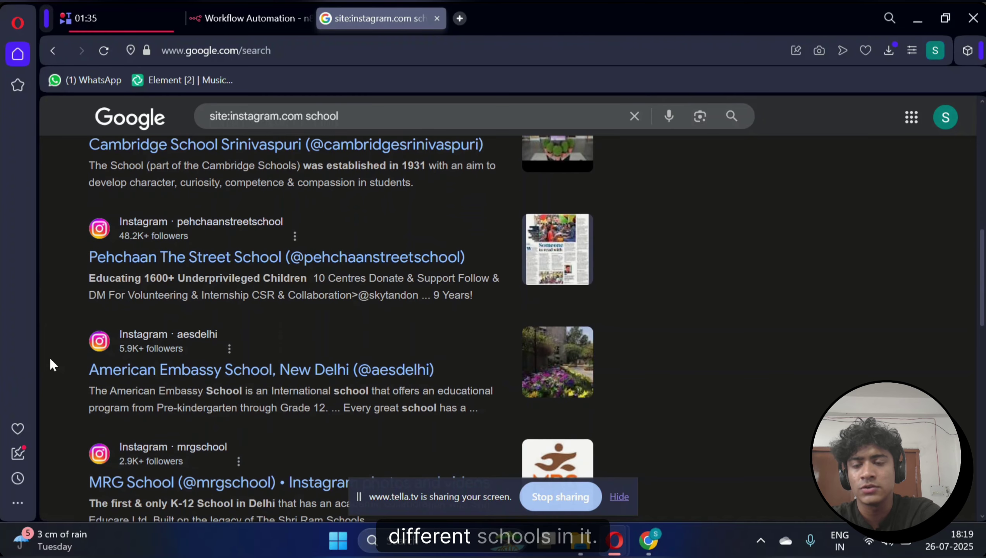
Narrow the search by location to "site:instagram.com school chandigarh"
scroll(50, 361, "up", 12)
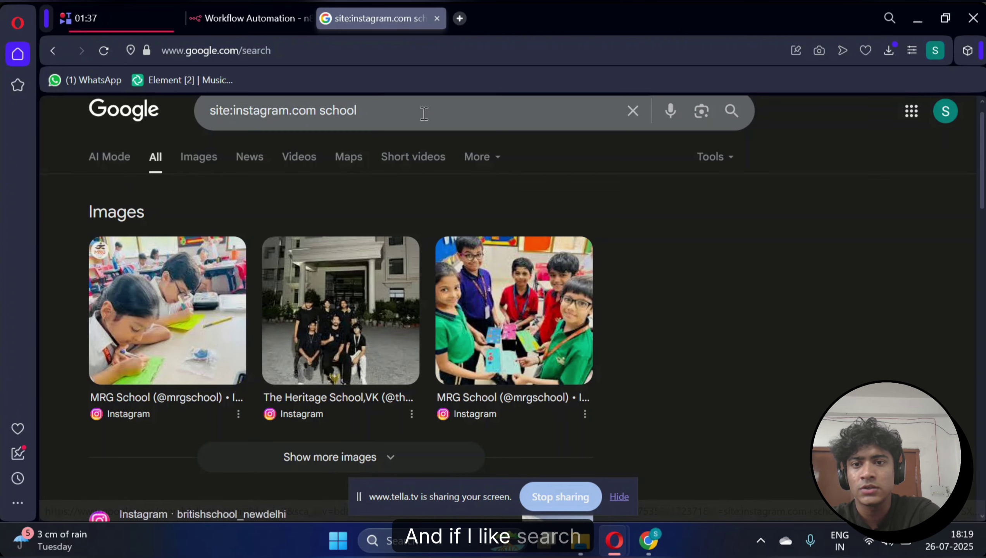
left_click(424, 113)
type("chan")
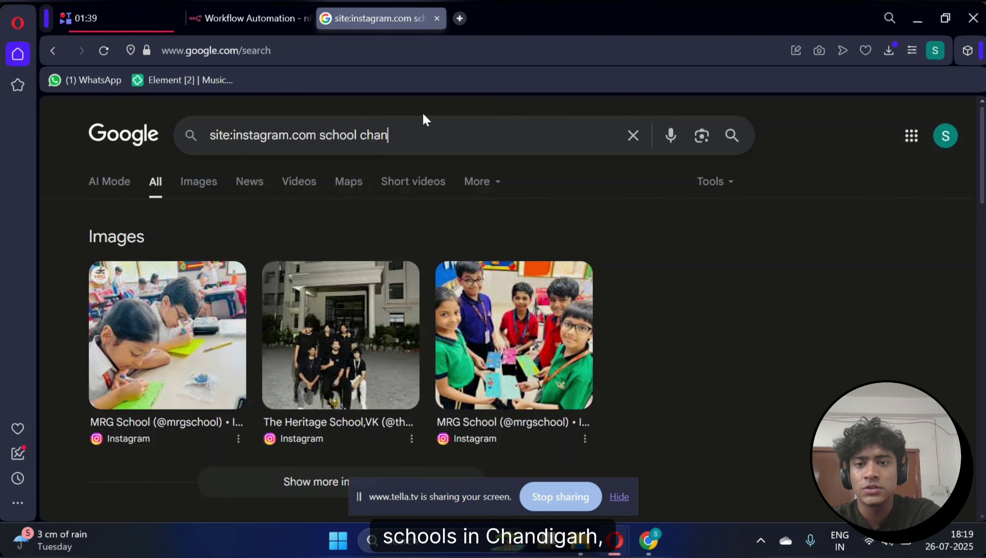
type("digarh")
key("Return")
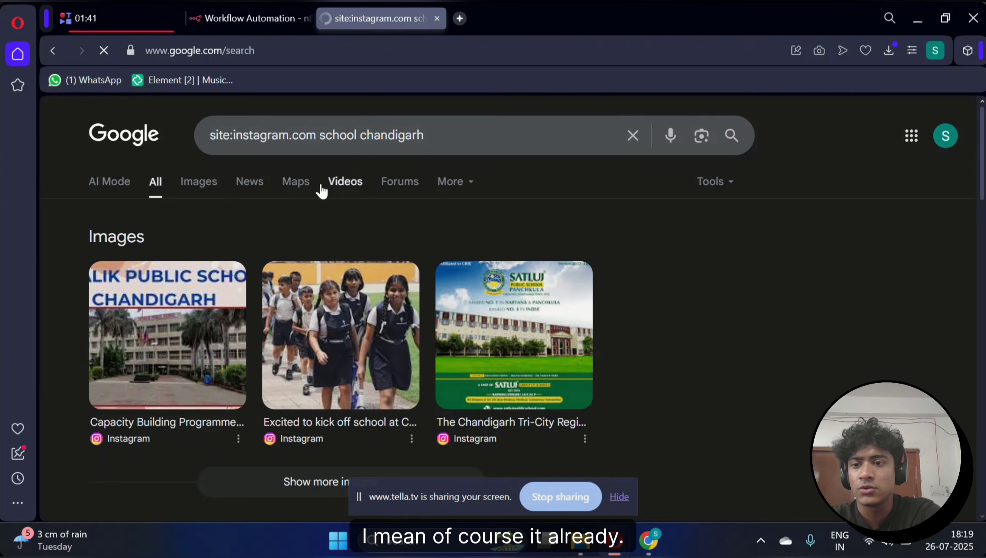
Examine the Instagram school profiles for Chandigarh in the search results, including their names and follower counts
scroll(59, 324, "down", 2)
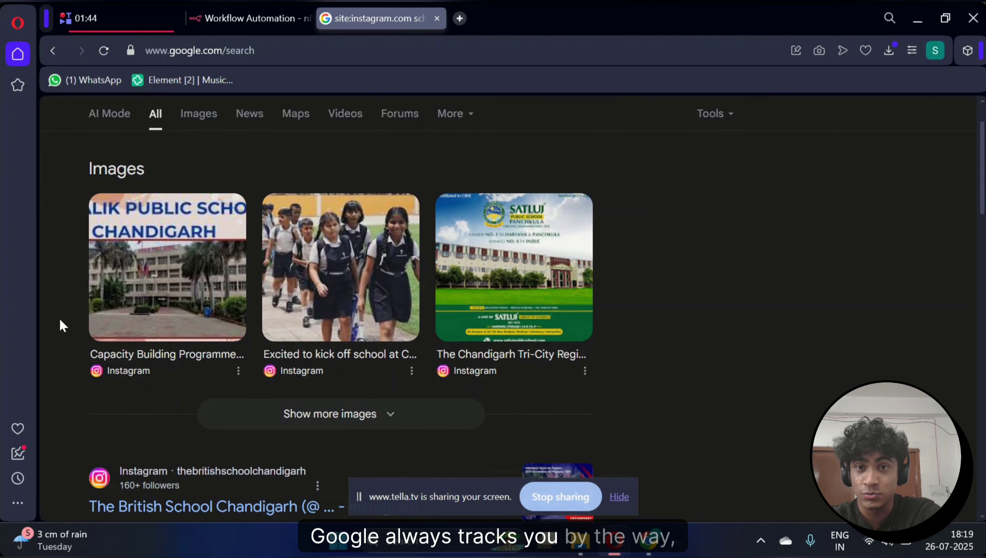
scroll(61, 321, "down", 2)
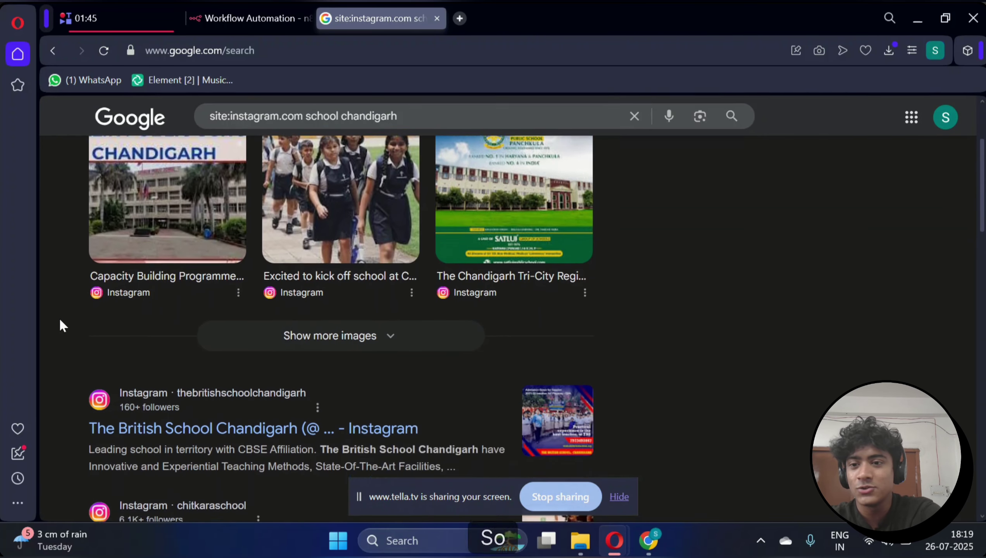
scroll(60, 325, "down", 5)
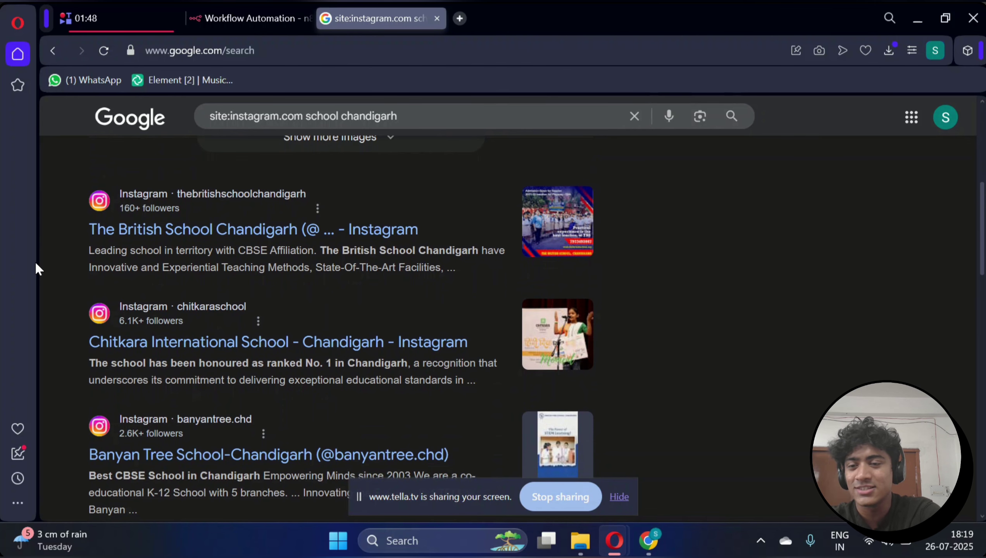
scroll(60, 259, "down", 4)
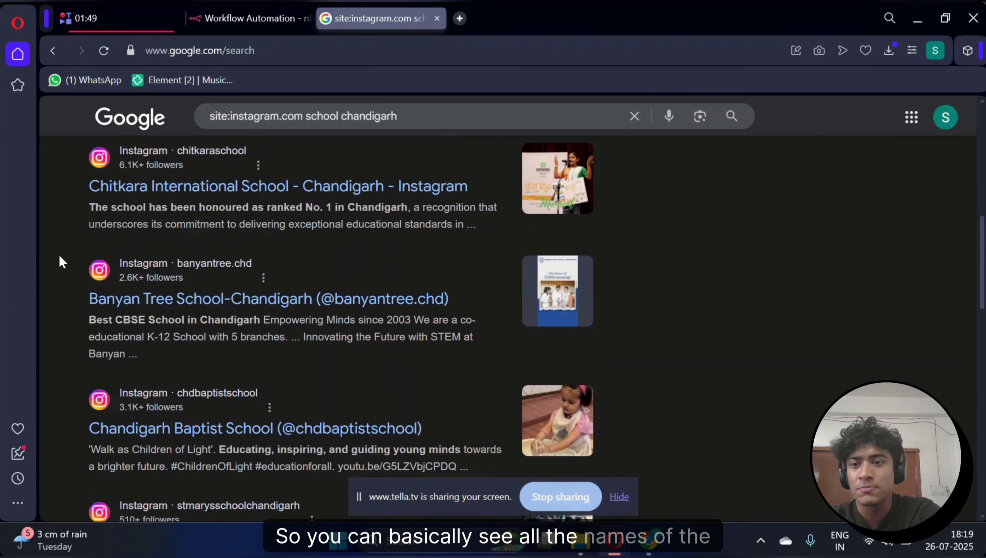
scroll(59, 257, "down", 2)
scroll(59, 258, "up", 3)
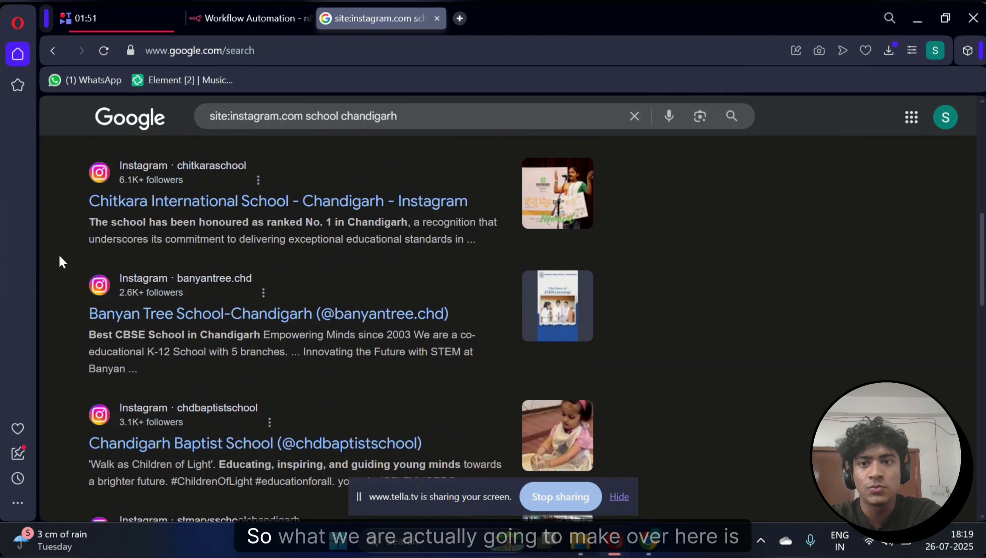
scroll(59, 258, "up", 8)
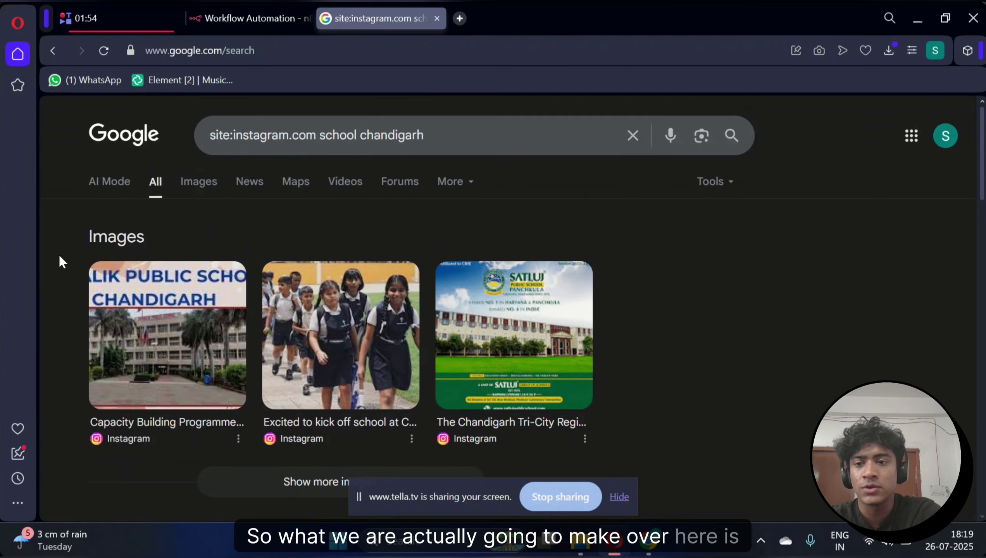
mouse_move(237, 3)
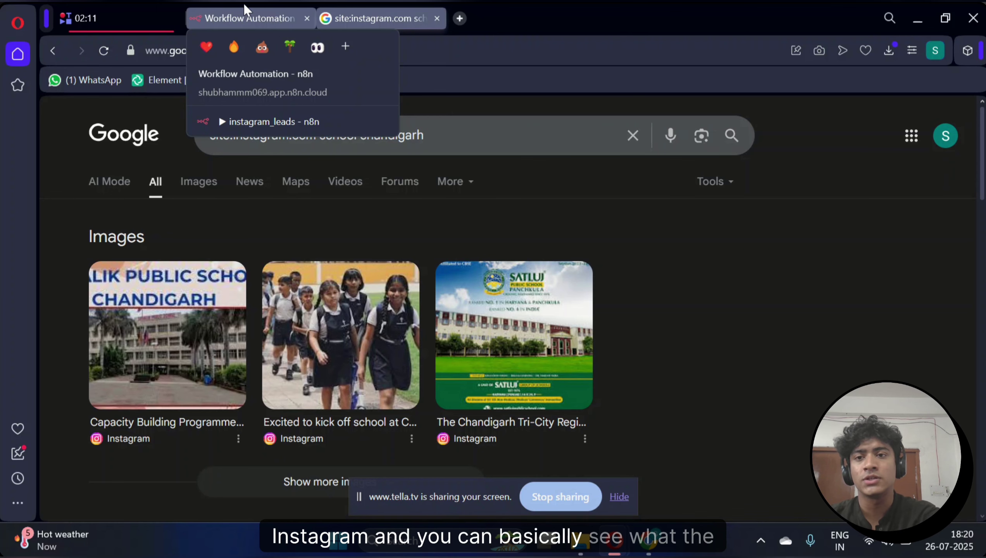
scroll(809, 286, "down", 10)
scroll(809, 293, "down", 1)
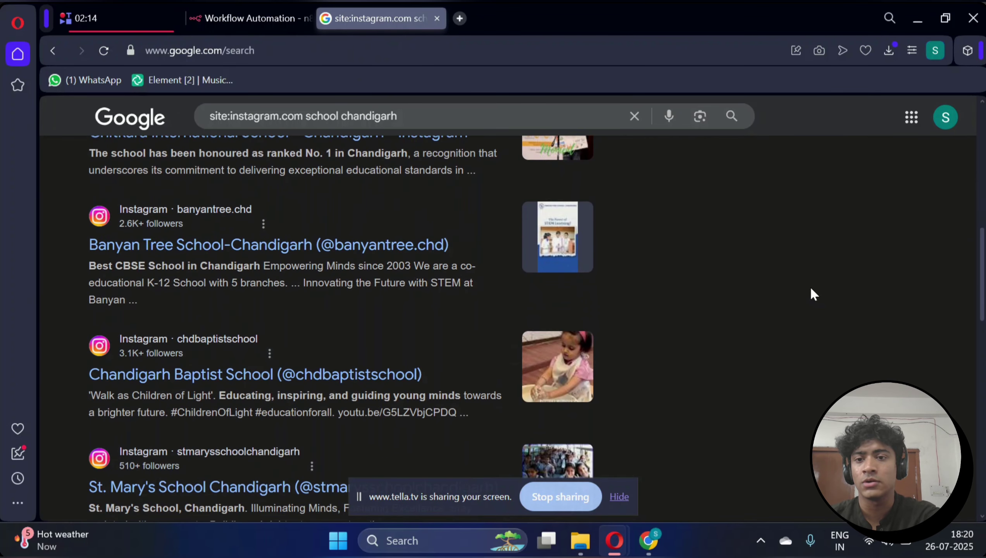
scroll(809, 286, "down", 3)
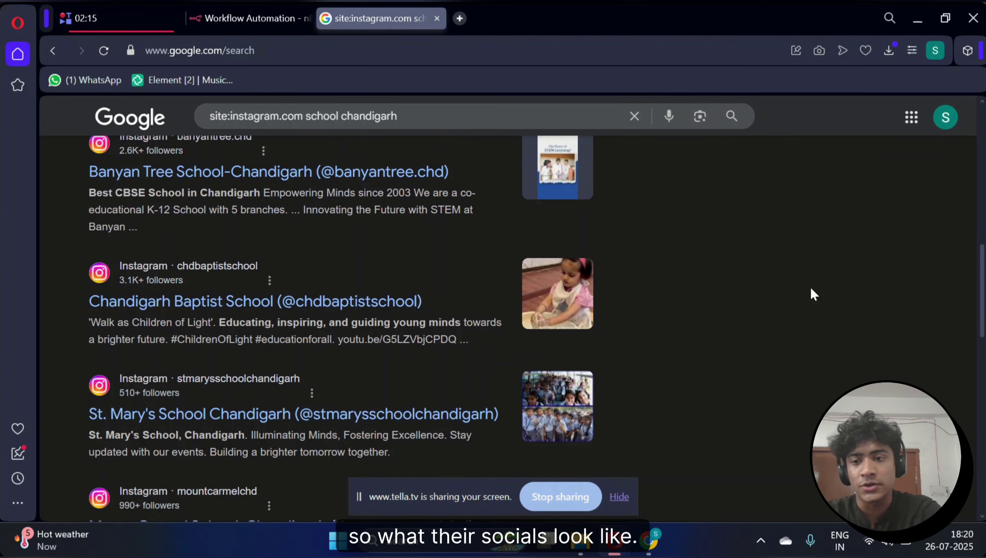
scroll(809, 286, "up", 15)
Switch back to the n8n workflow and add the n8n Form trigger "On new n8n Form event" as the first step
left_click(264, 15)
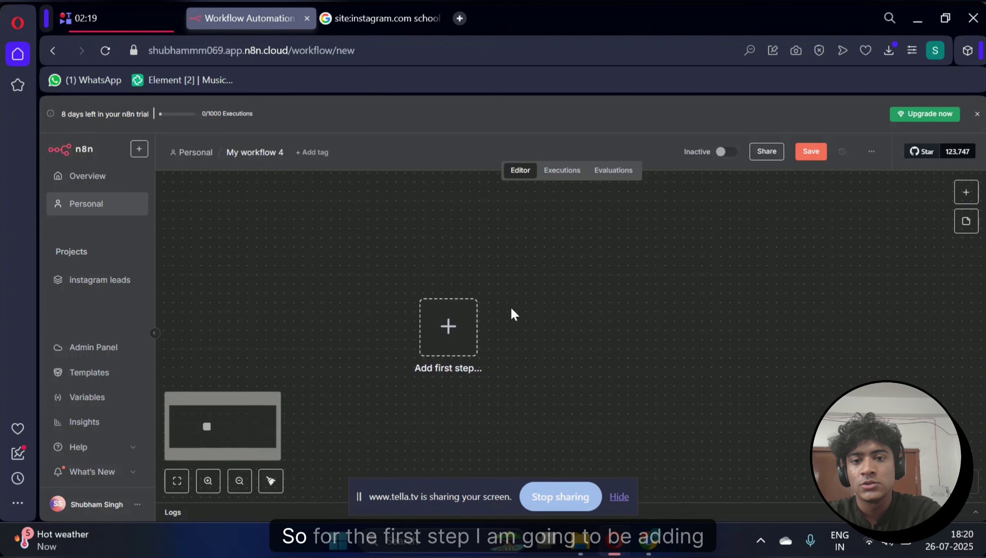
left_click(451, 318)
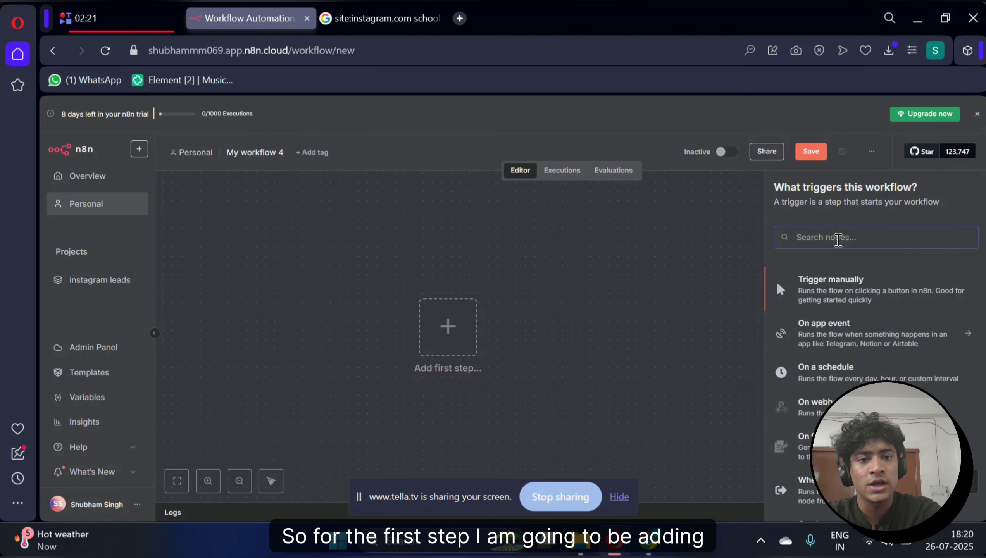
type("form")
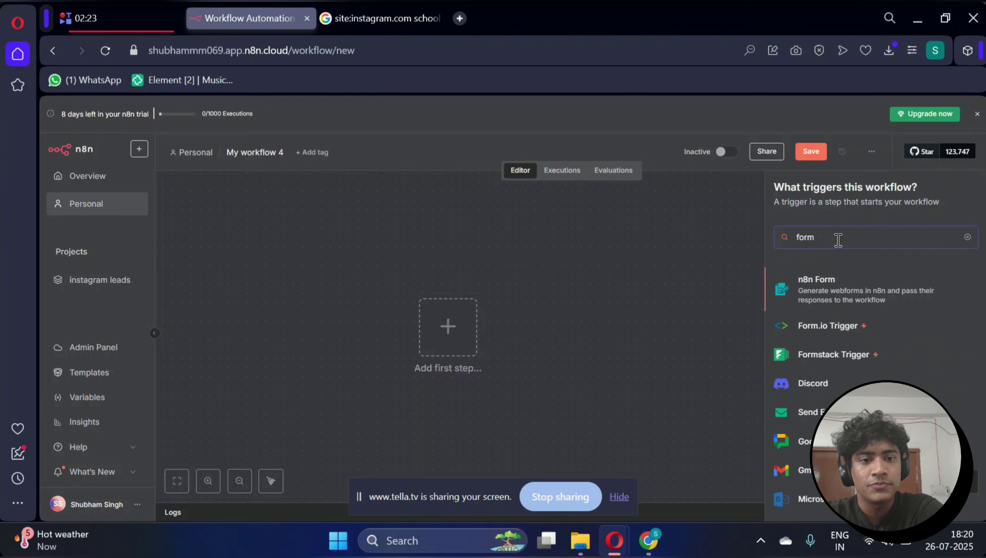
left_click(835, 297)
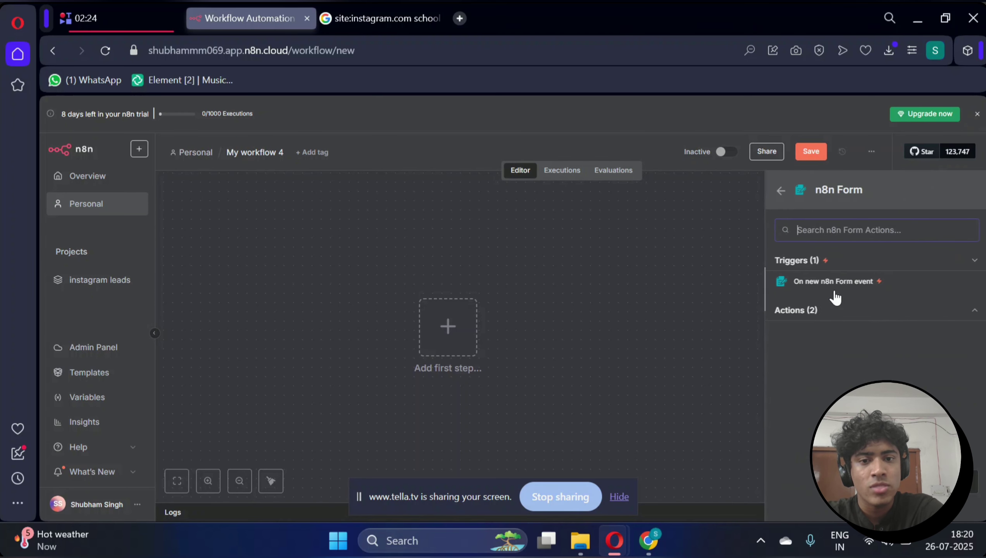
left_click(804, 288)
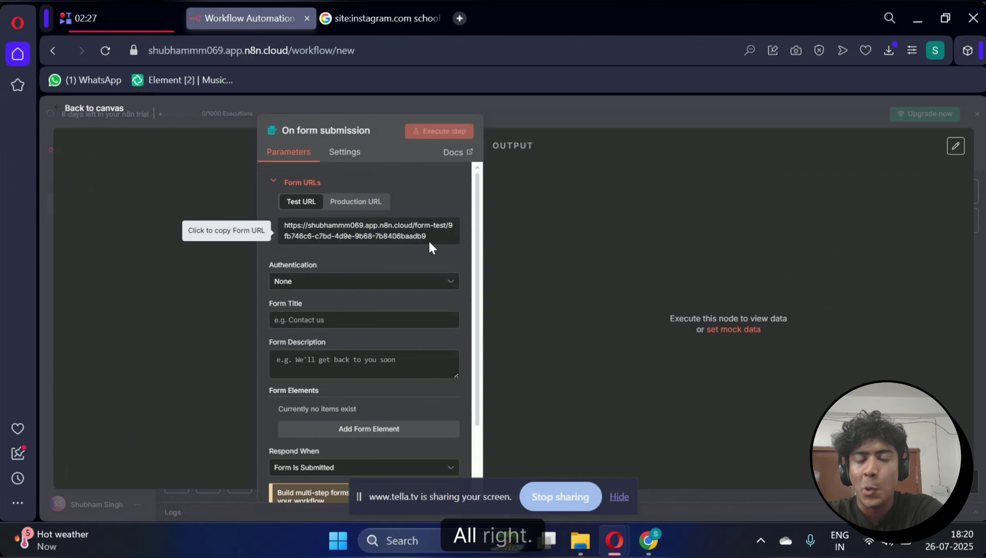
Set the form title of the On form submission node to "Instagram lead finder"
scroll(374, 241, "down", 2)
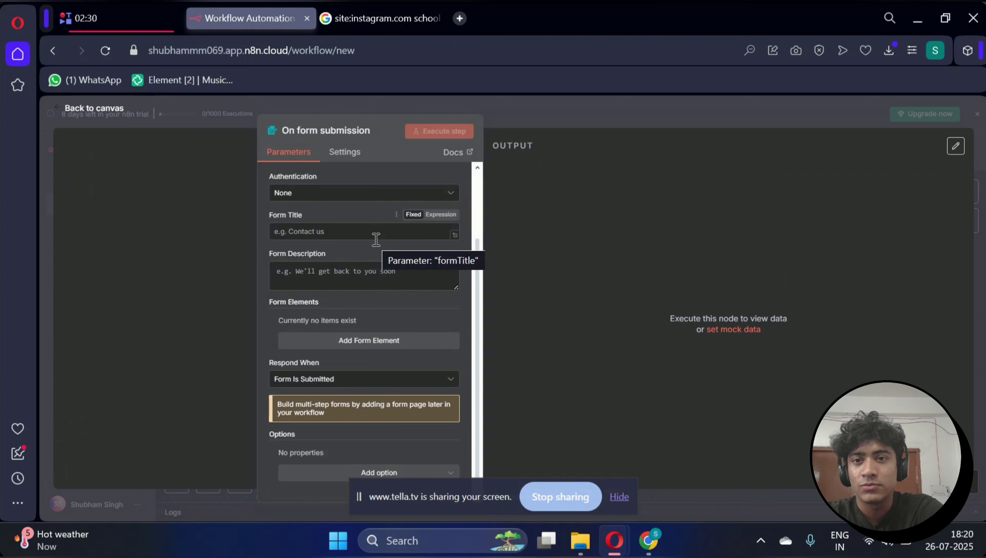
scroll(202, 181, "up", 2)
scroll(202, 180, "up", 1)
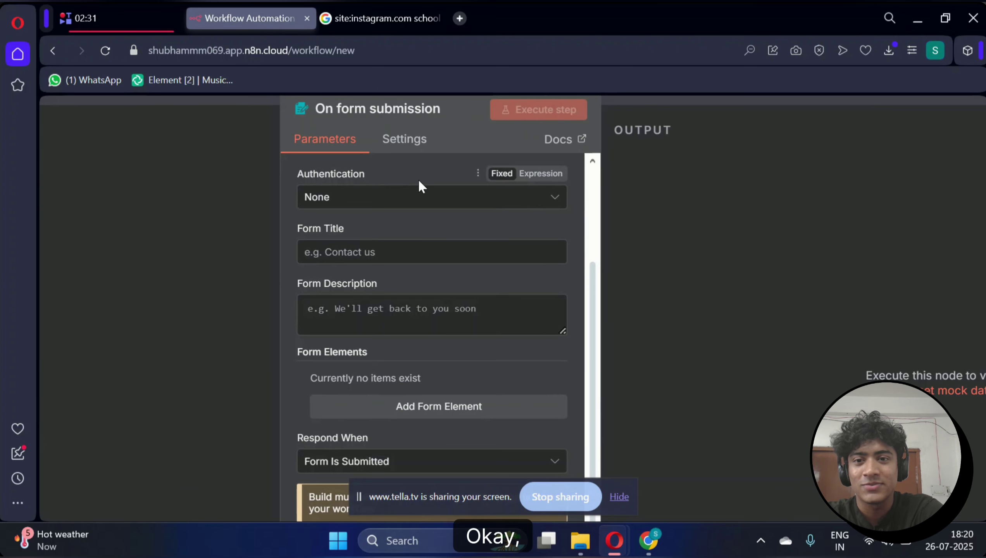
left_click(400, 247)
type("Insta")
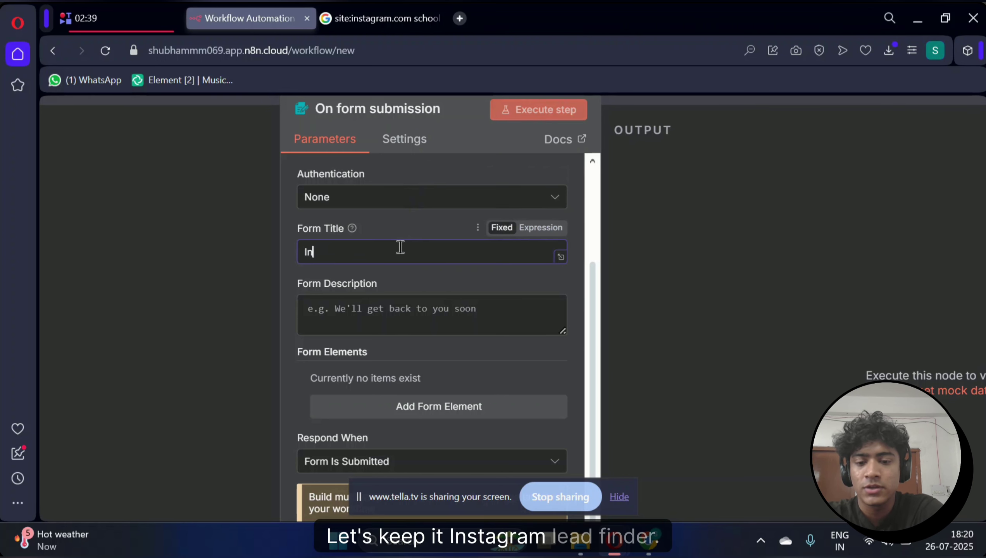
key("BackSpace")
key("BackSpace")
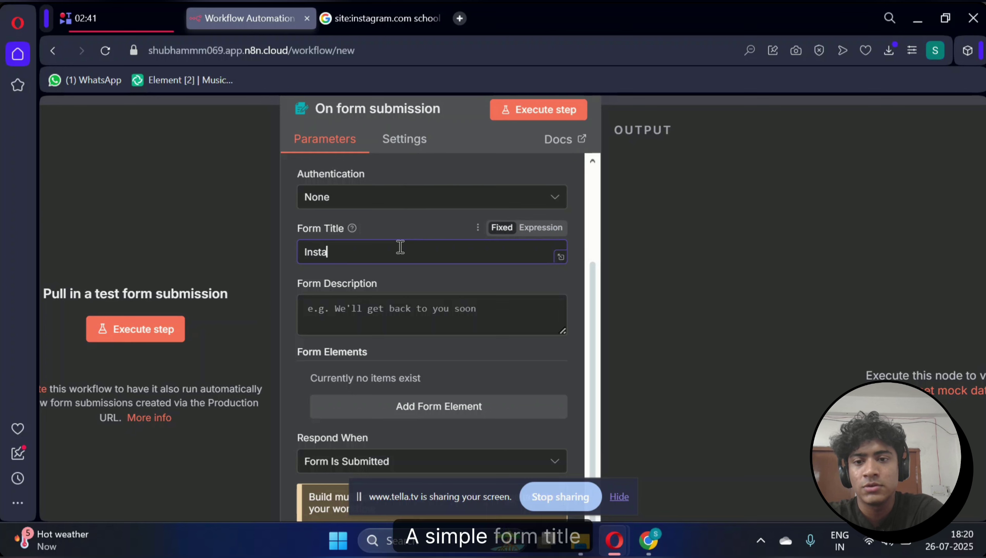
type("gram lead f")
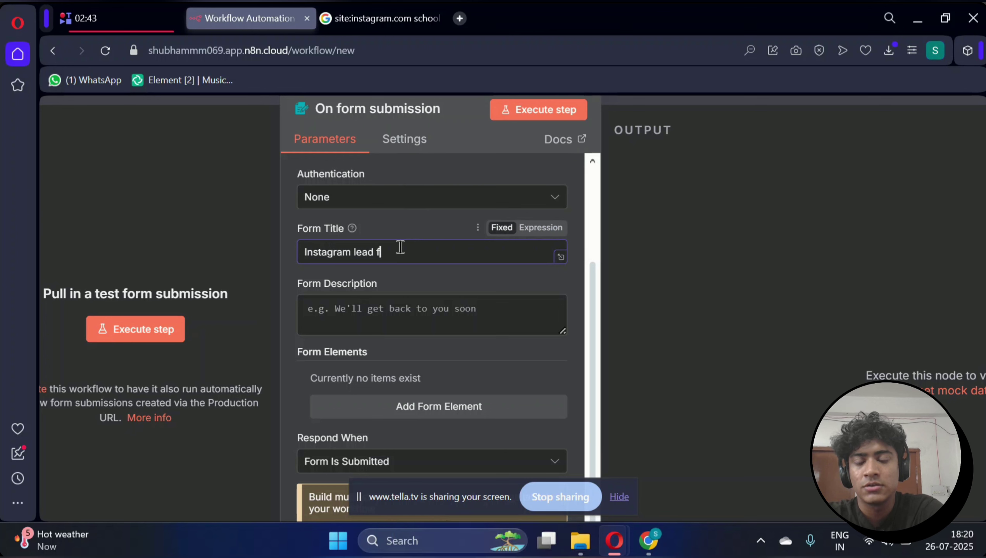
type("inder")
Replace "lead" in the form title so that it reads "Instagram competitor finder"
left_click(400, 311)
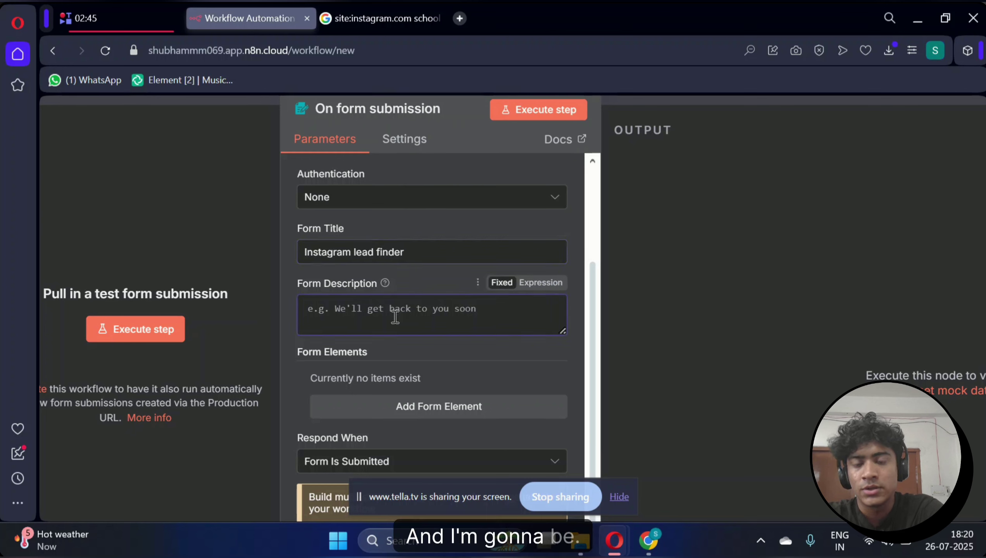
double_click(362, 246)
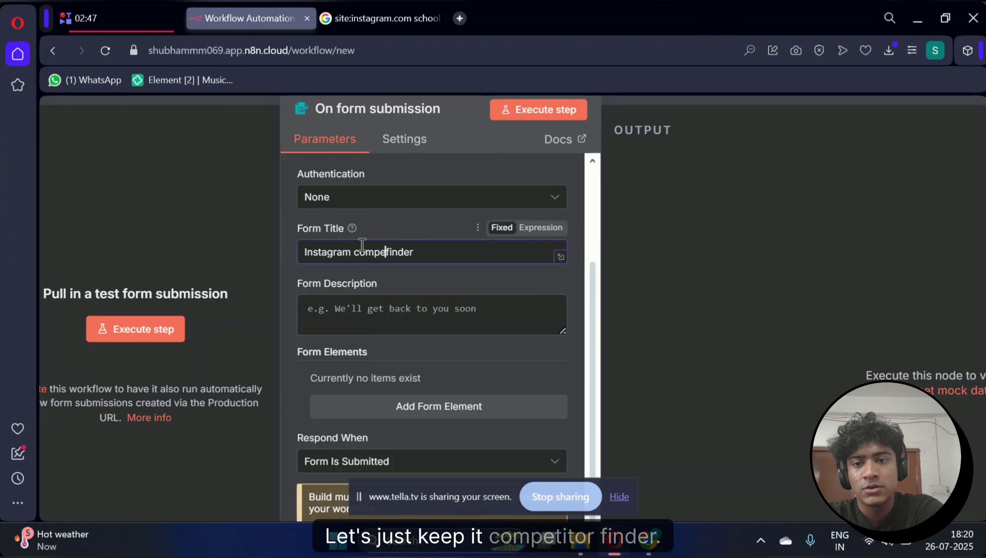
type("competitor")
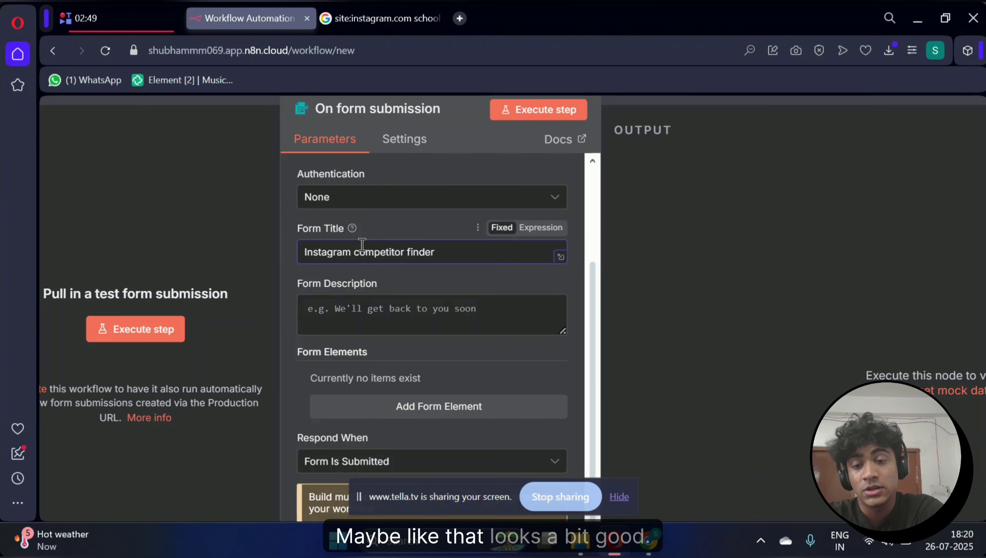
left_click(357, 324)
Add a text form element with the field name "What is your business?" and leave the form description empty
scroll(357, 324, "down", 3)
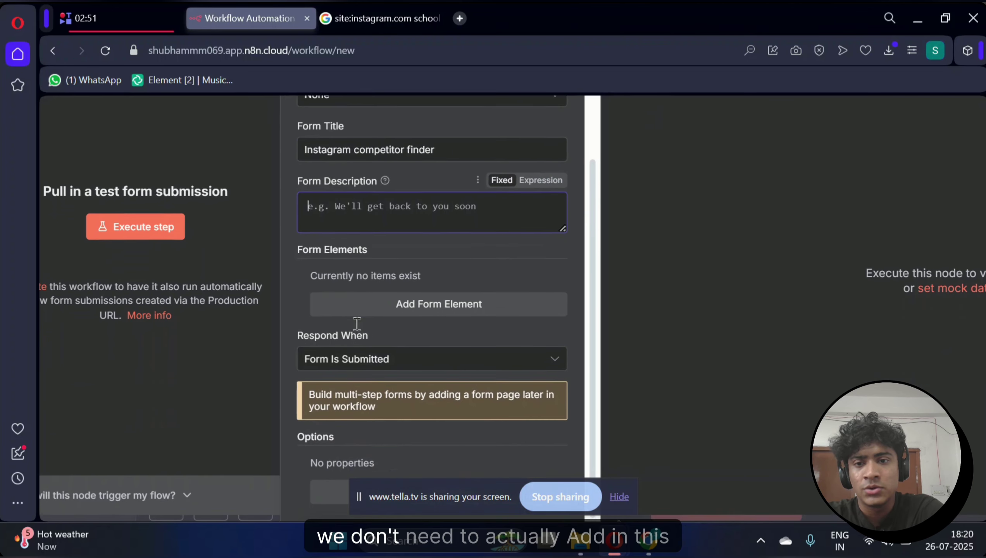
scroll(449, 258, "down", 1)
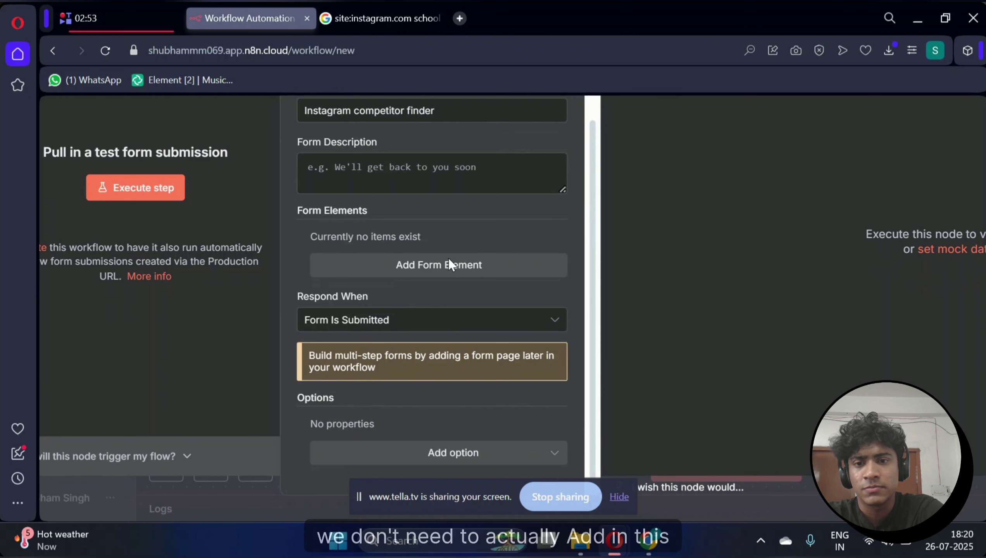
left_click(369, 269)
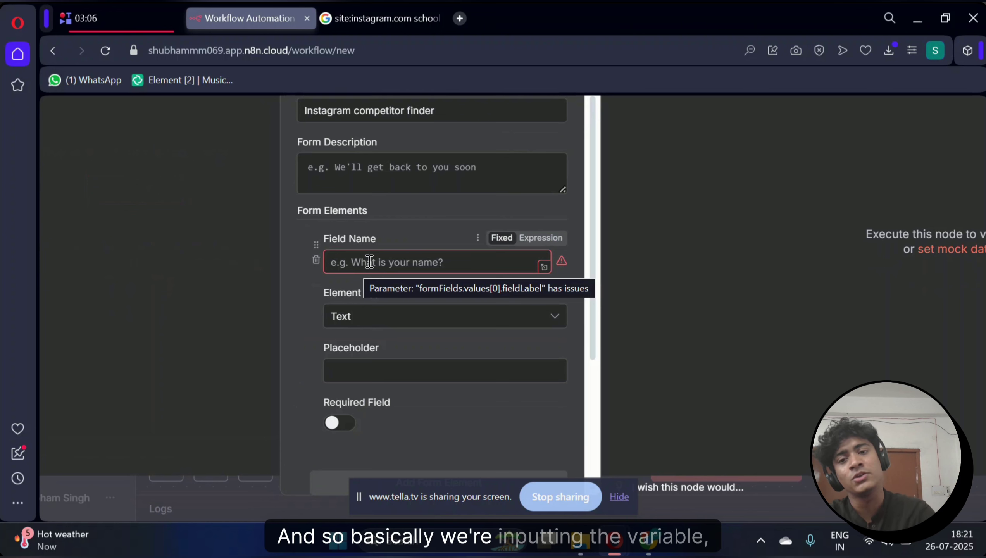
left_click(369, 261)
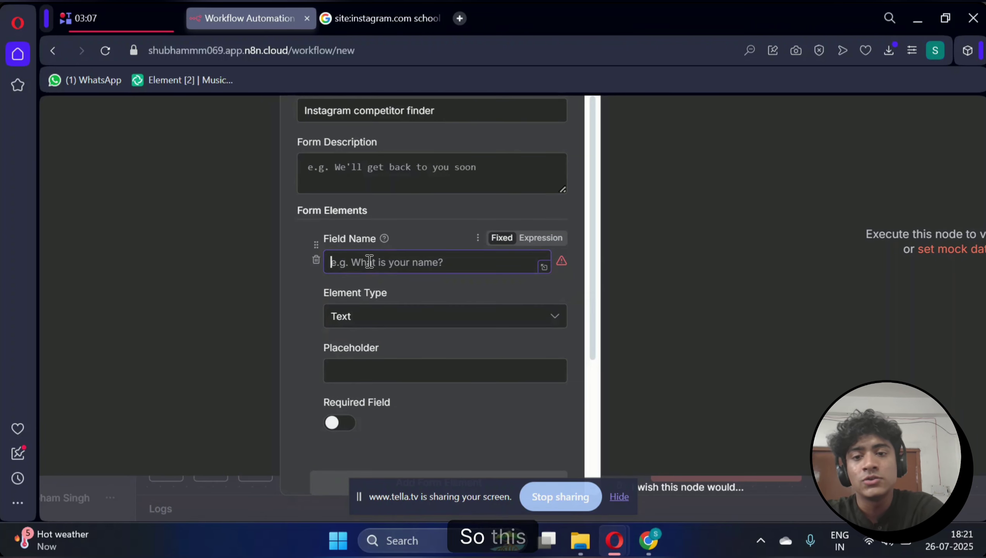
scroll(395, 219, "down", 4)
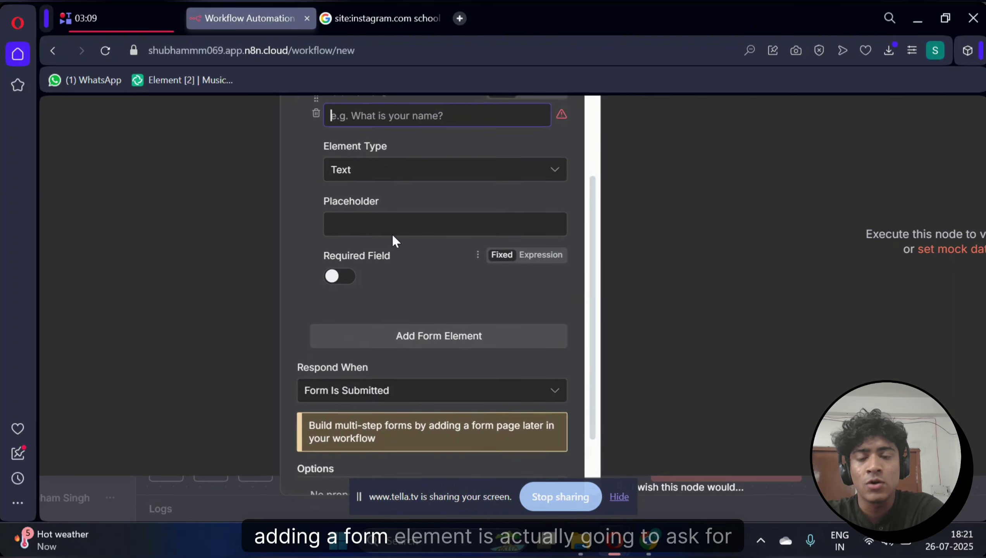
scroll(392, 234, "up", 2)
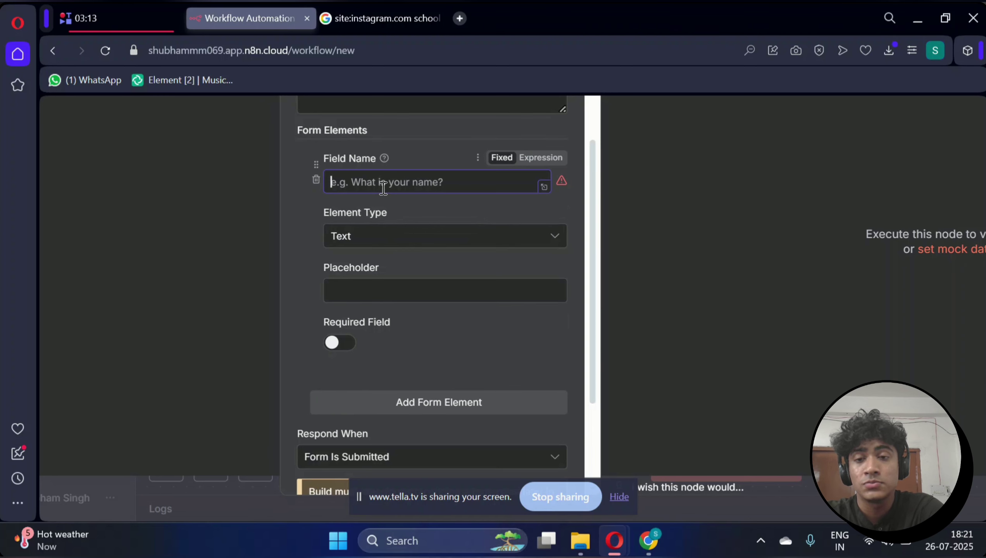
type("What i")
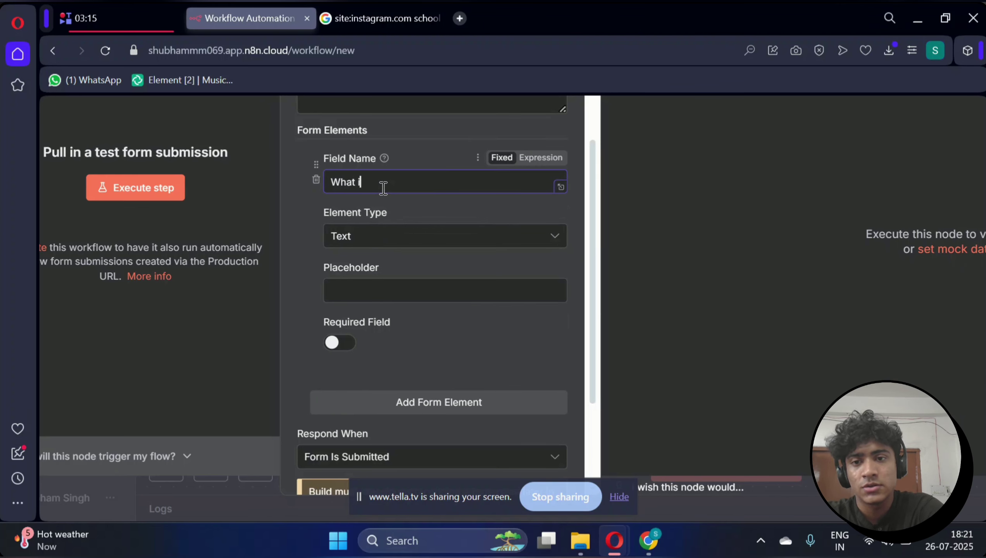
type("s your business?")
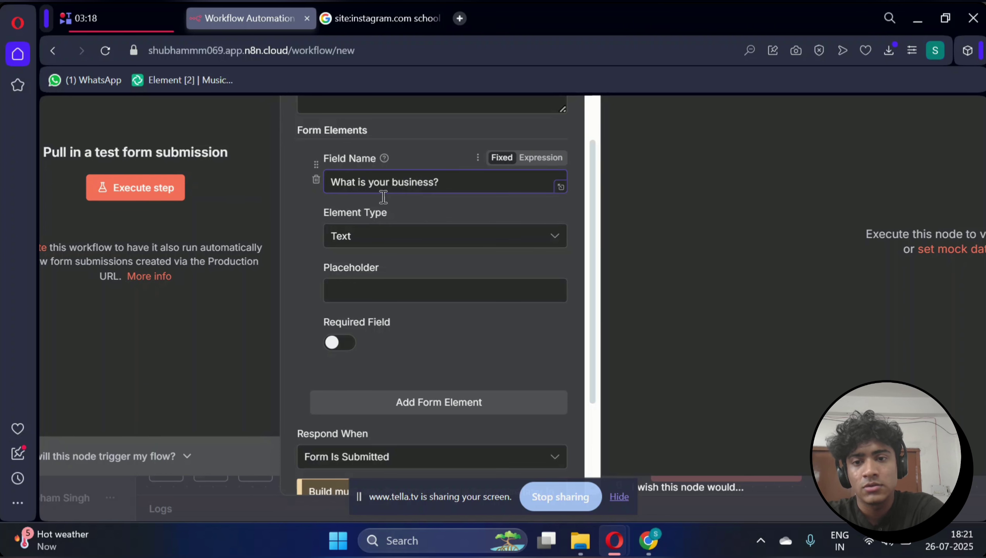
left_click(363, 312)
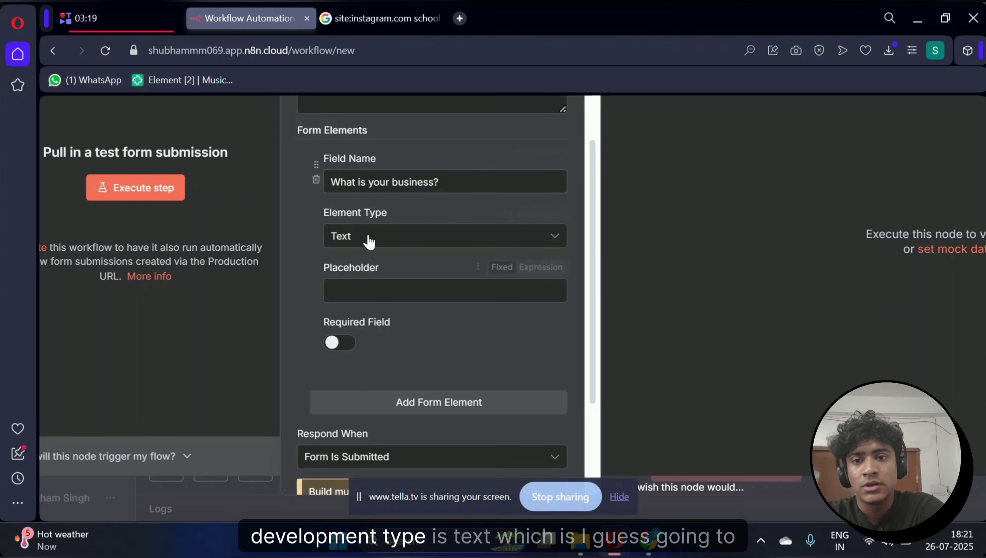
Add a second text form element with the field name "Location"
scroll(428, 306, "down", 3)
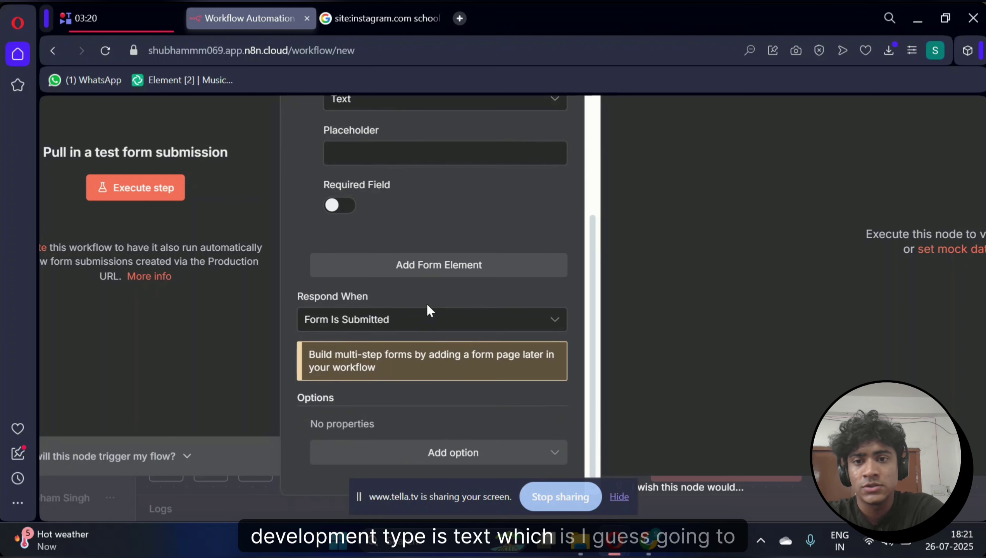
left_click(369, 266)
scroll(461, 196, "down", 2)
left_click(431, 188)
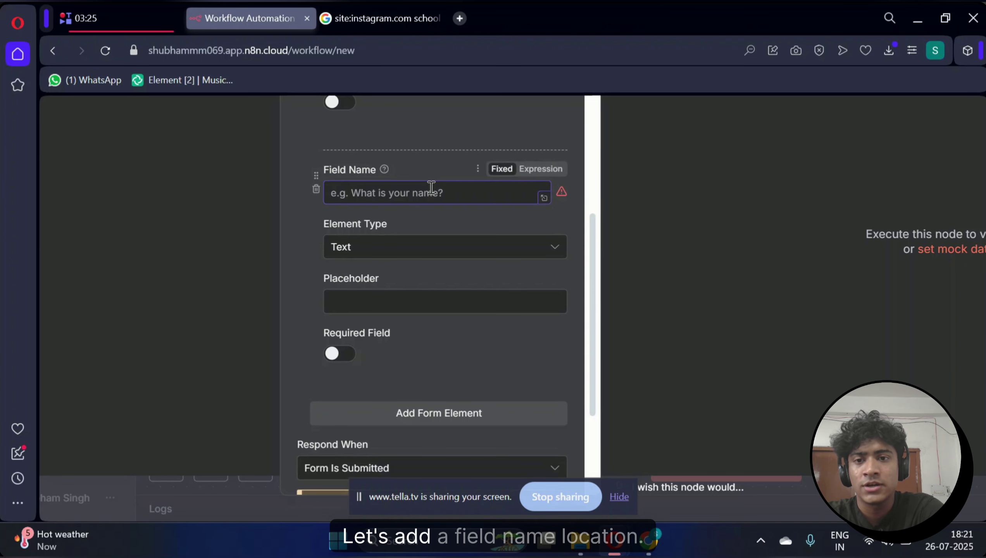
type("Location")
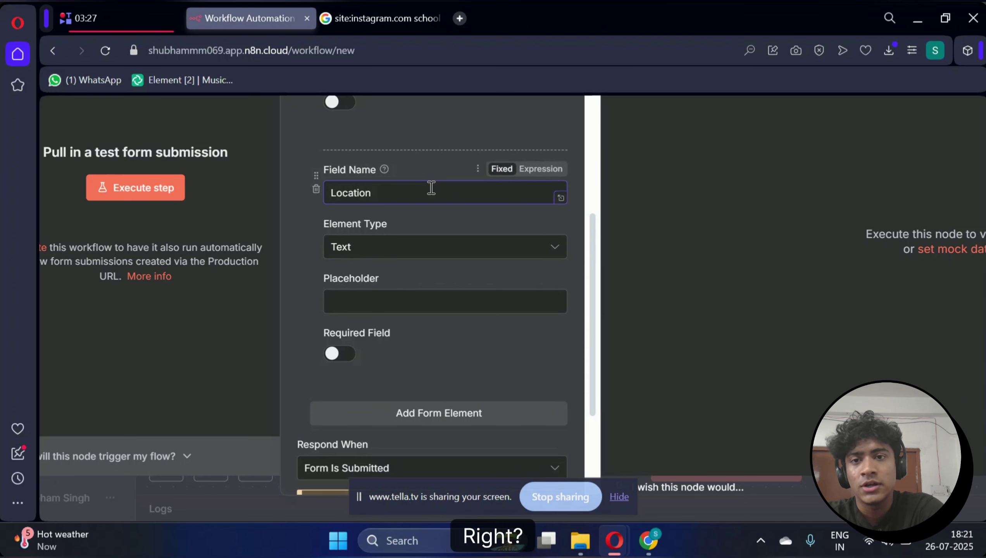
Switch to the Google results and examine the business type and city terms in the query "site:instagram.com school chandigarh"
left_click(397, 12)
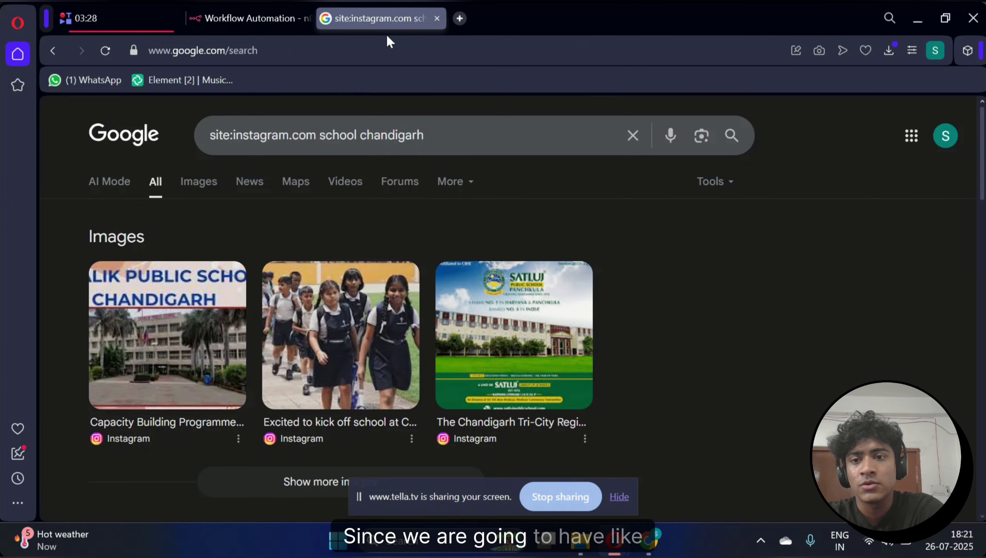
double_click(332, 137)
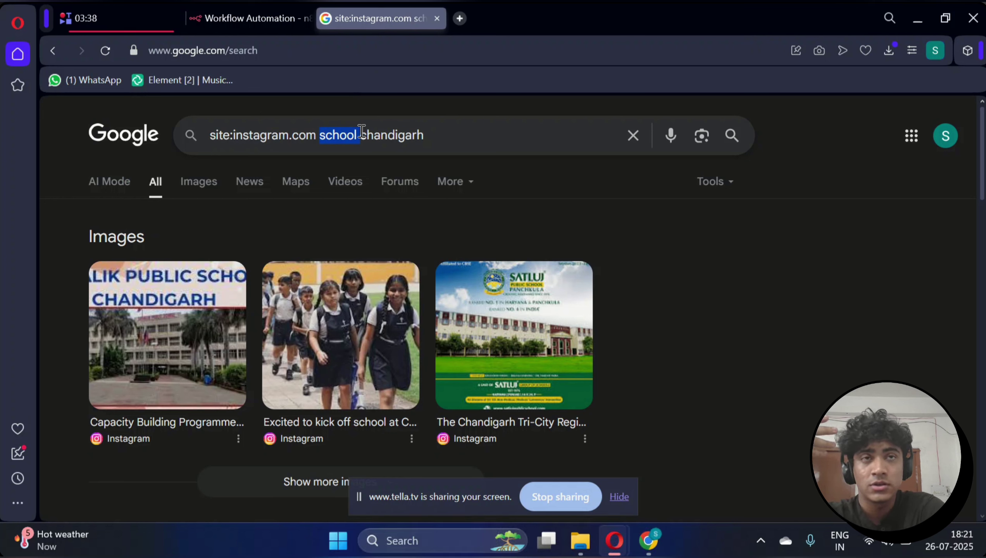
left_click(393, 133)
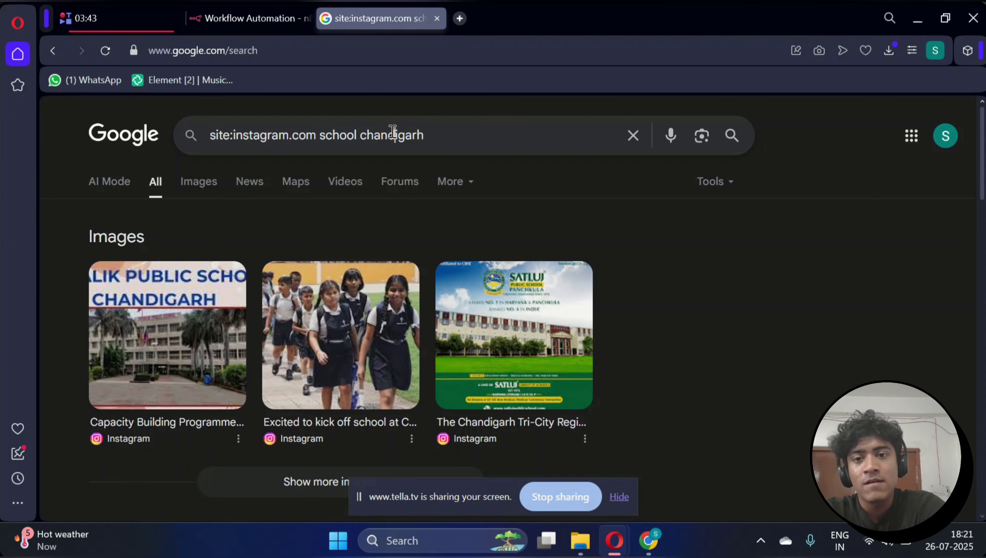
double_click(393, 133)
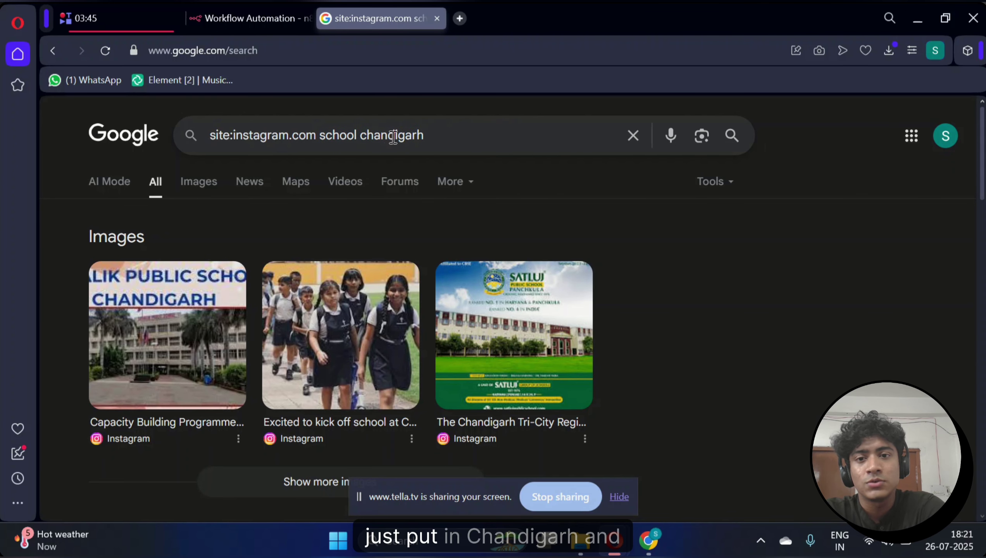
Return to the n8n workflow and execute the On form submission node to open its test form
left_click(216, 6)
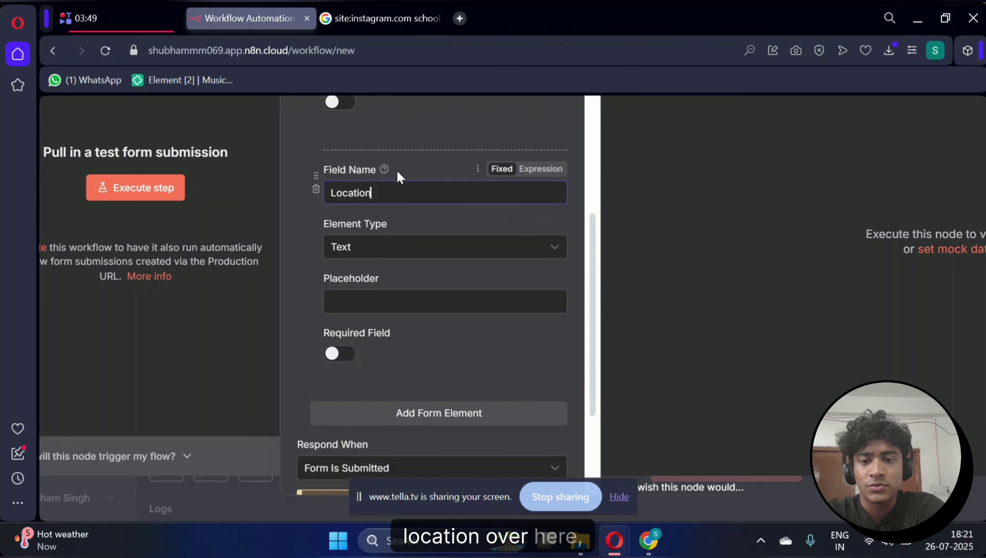
scroll(417, 374, "down", 3)
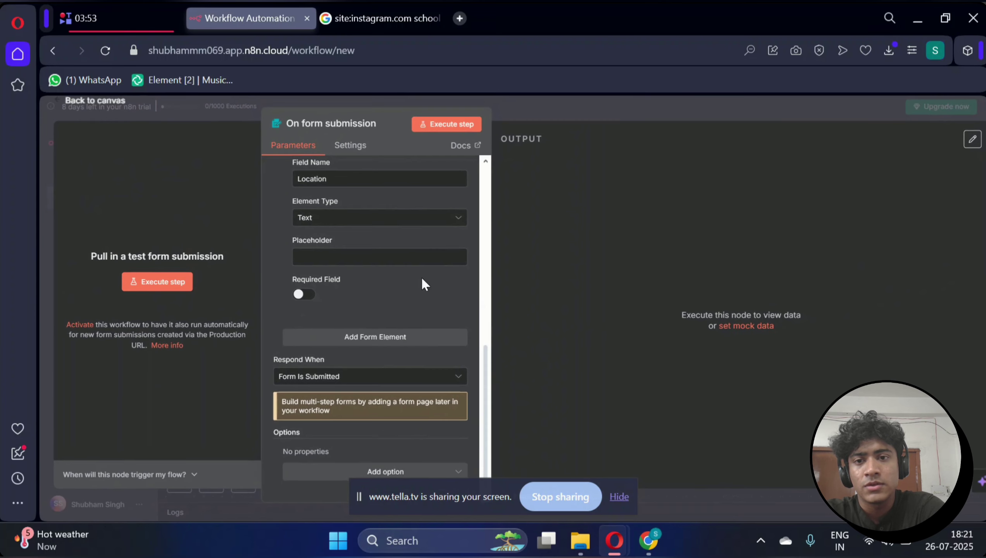
left_click(446, 136)
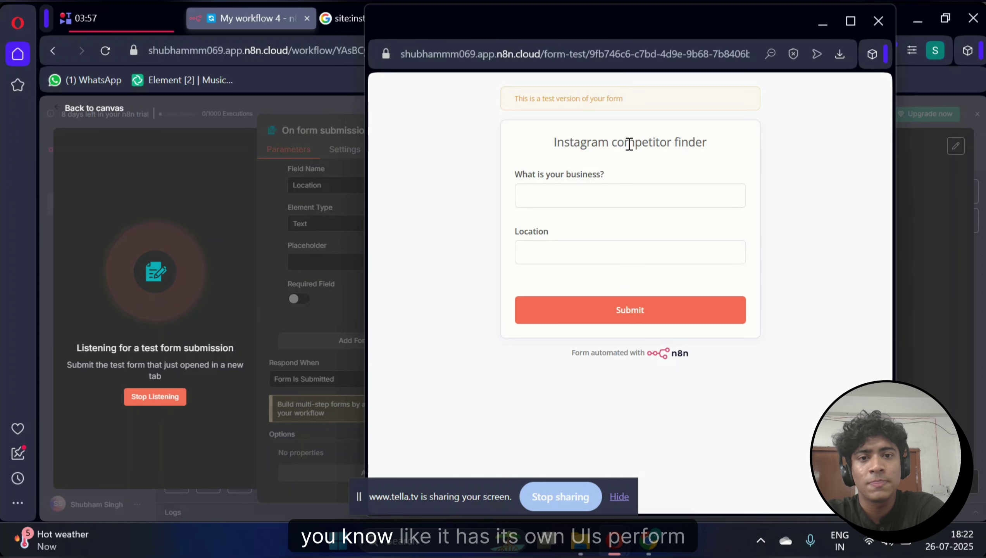
Submit the test form with "restaurant" as the business and "chandigarh" as the location
left_click(604, 189)
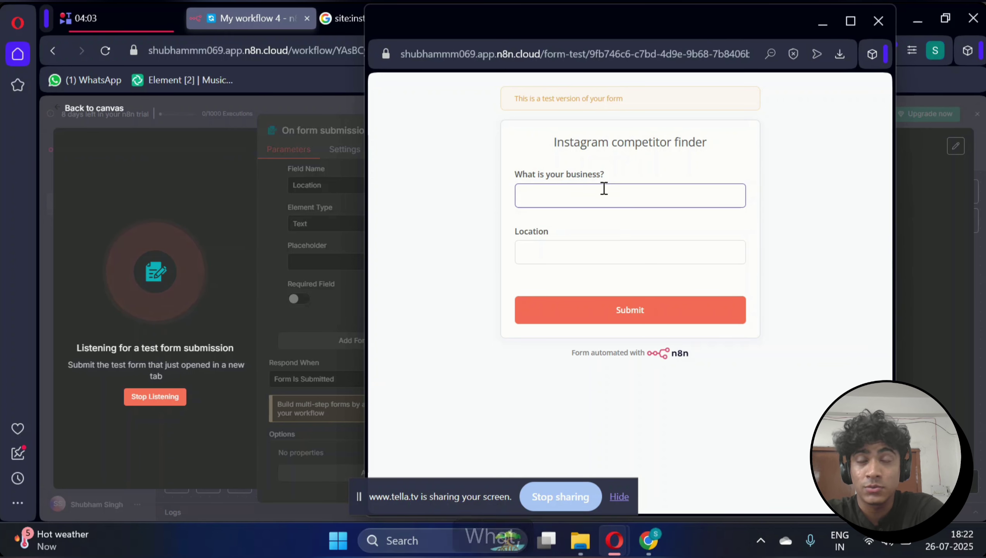
type("res")
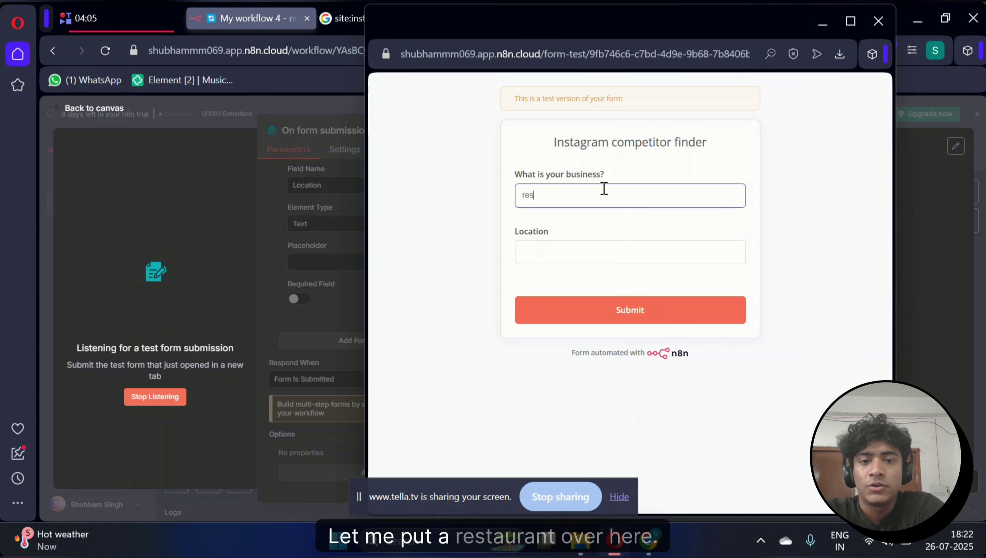
type("taurant")
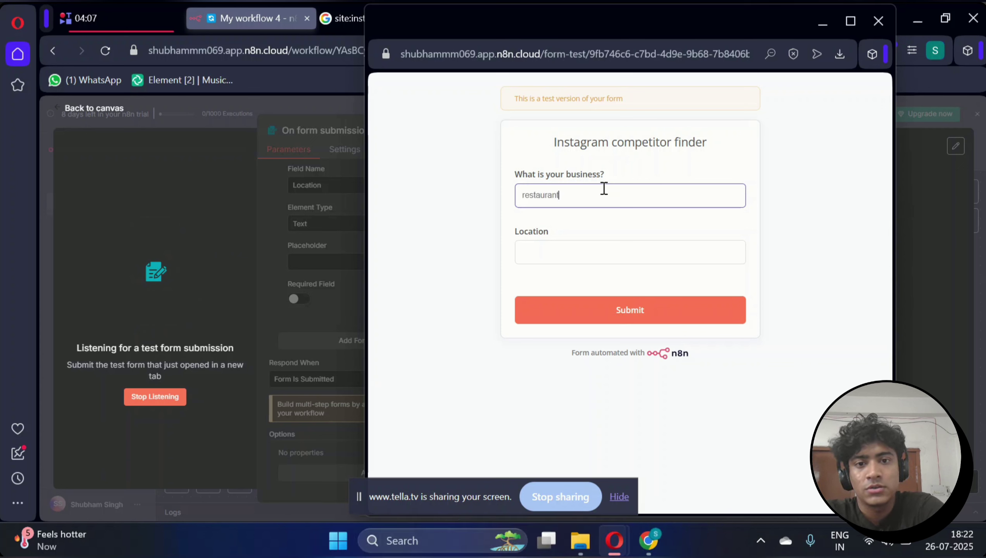
left_click(566, 263)
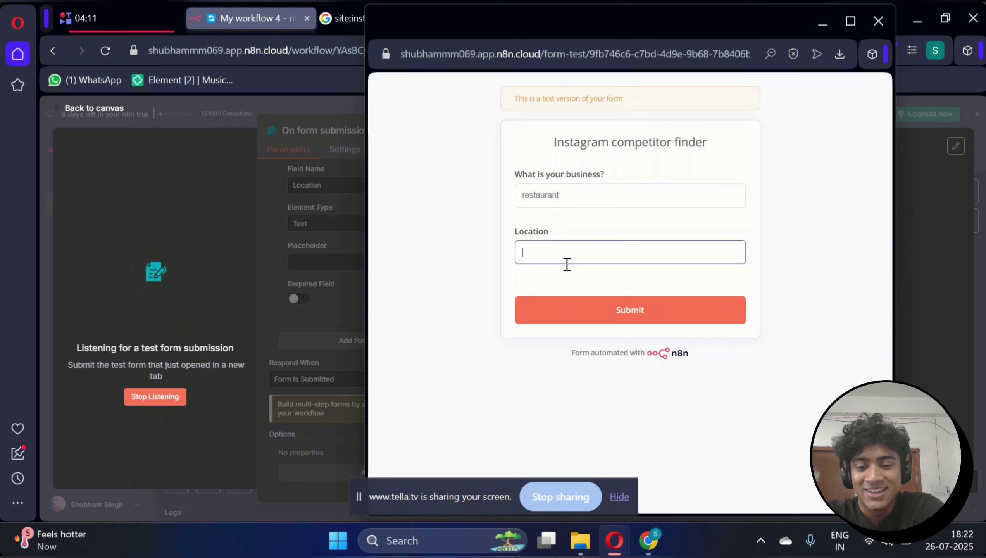
type("chandigarh")
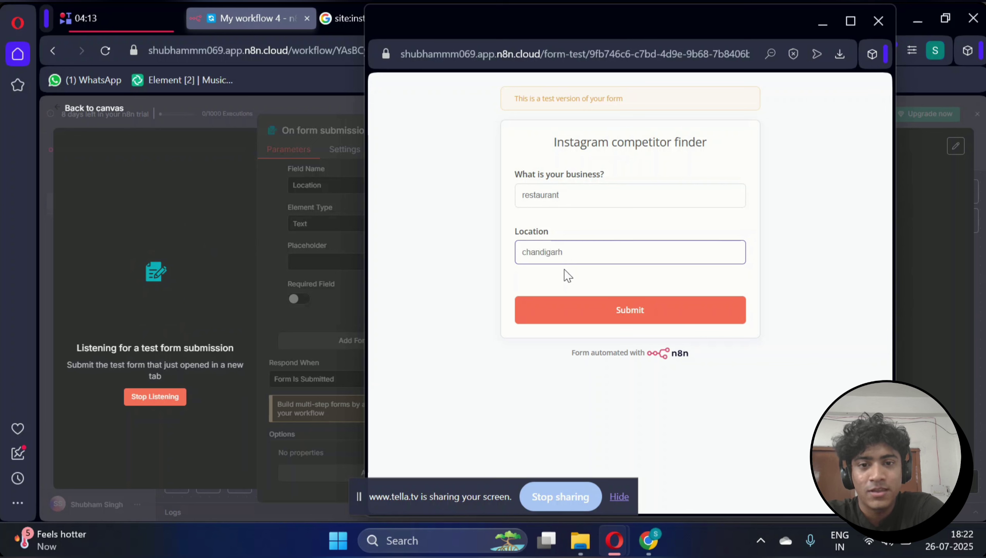
left_click(552, 319)
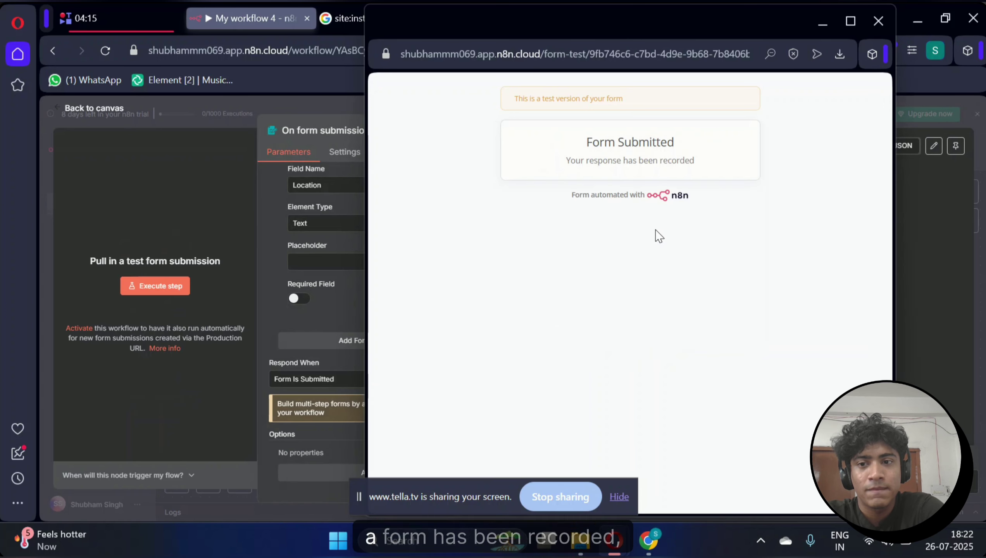
Close the submitted test form and examine the JSON output of the On form submission node
left_click(875, 21)
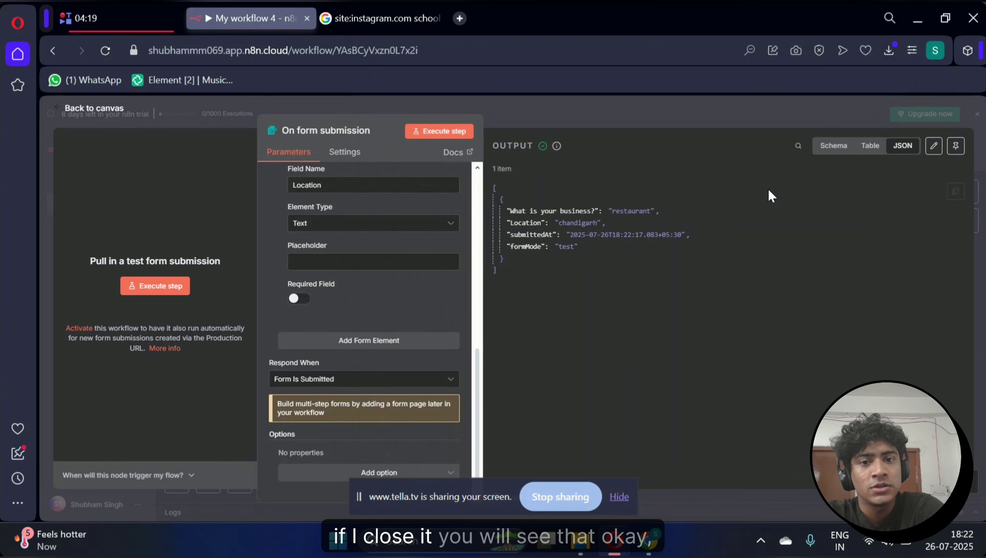
scroll(656, 210, "up", 5)
scroll(659, 211, "right", 3)
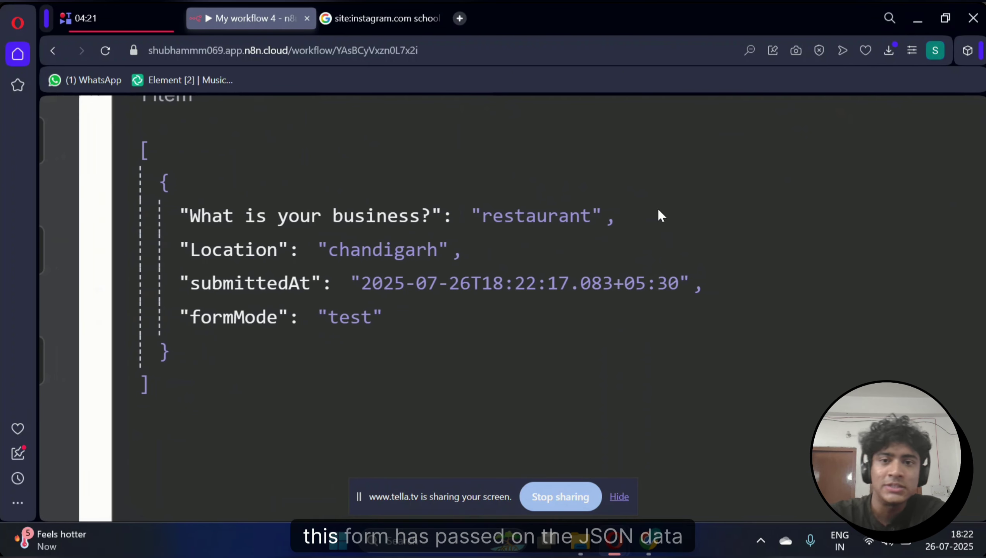
scroll(659, 215, "down", 2)
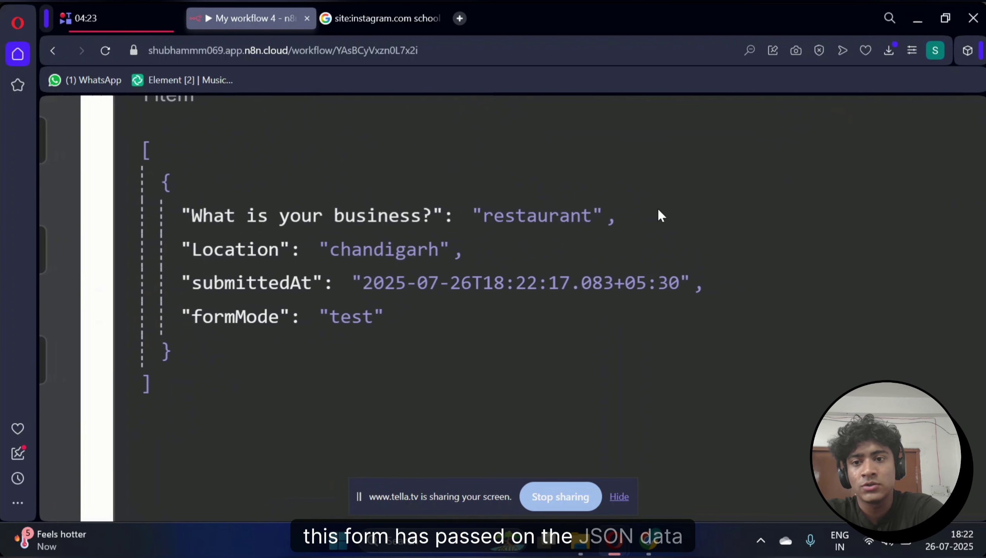
scroll(656, 216, "down", 5)
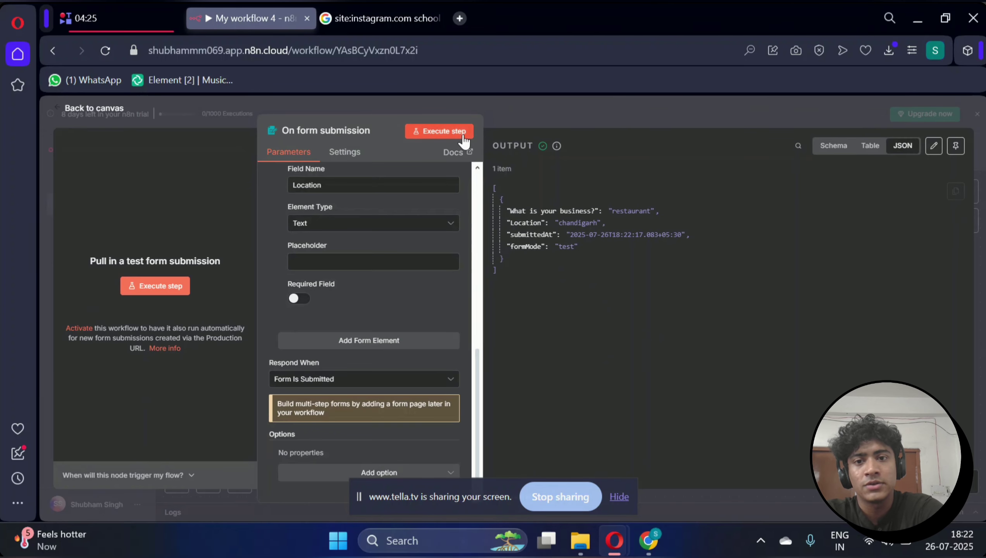
Return to the canvas and add an HTTP Request node after the On form submission node
left_click(94, 108)
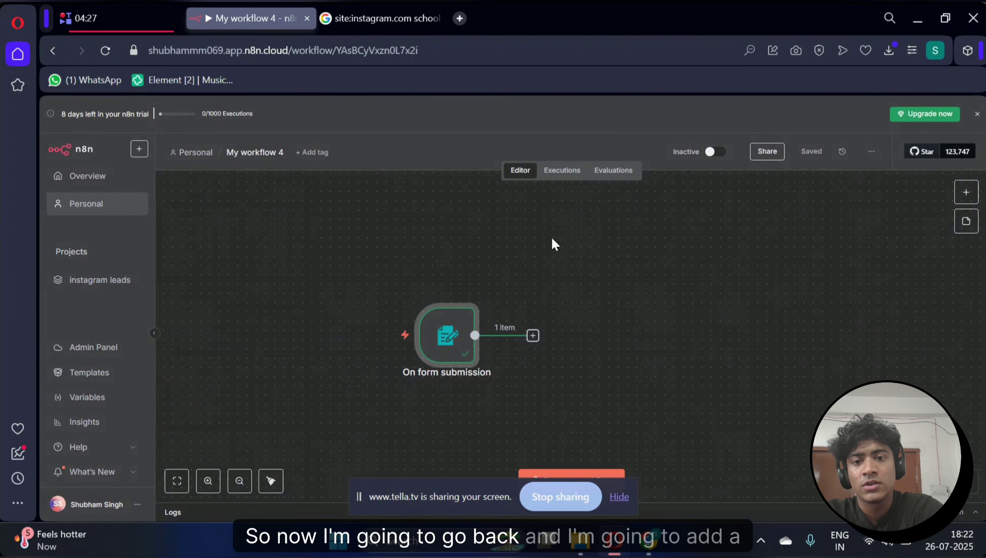
left_click(533, 335)
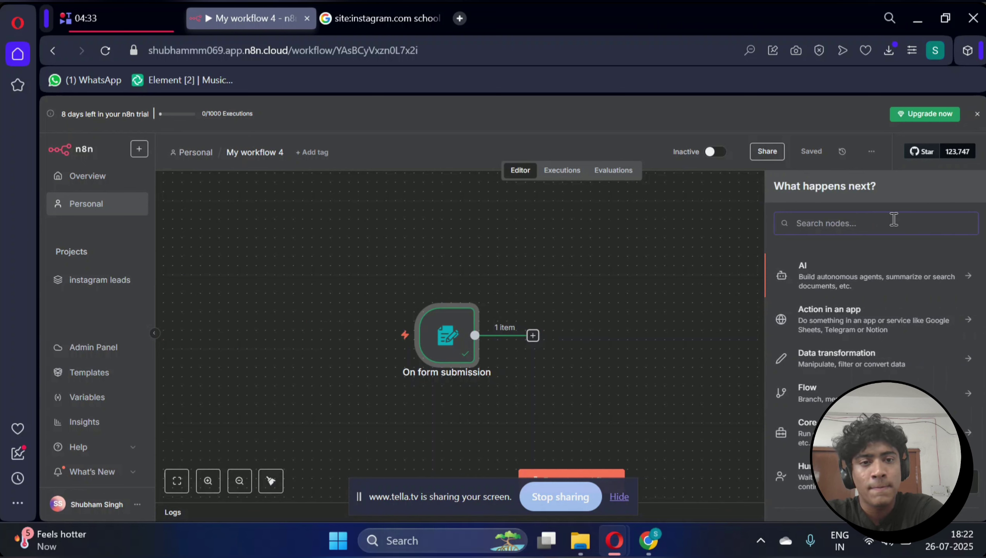
type("https")
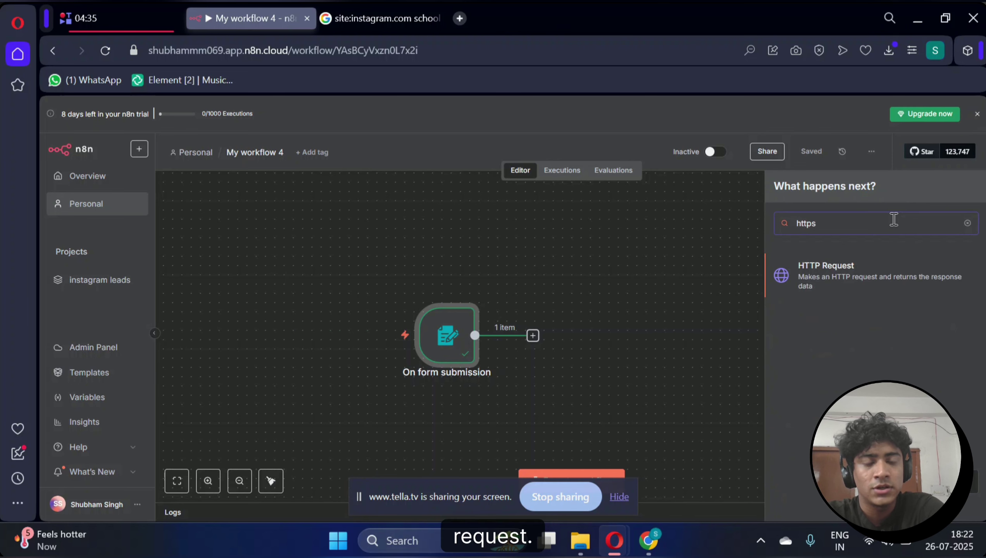
left_click(868, 272)
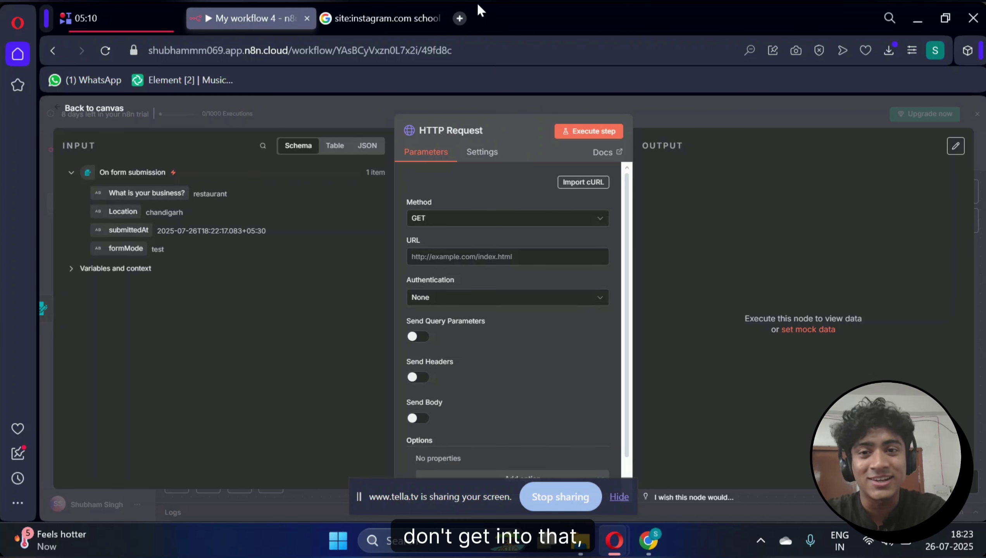
Search Google for "apify store" in a new browser tab, and go through the Apify website to its console
left_click(459, 17)
type("apify")
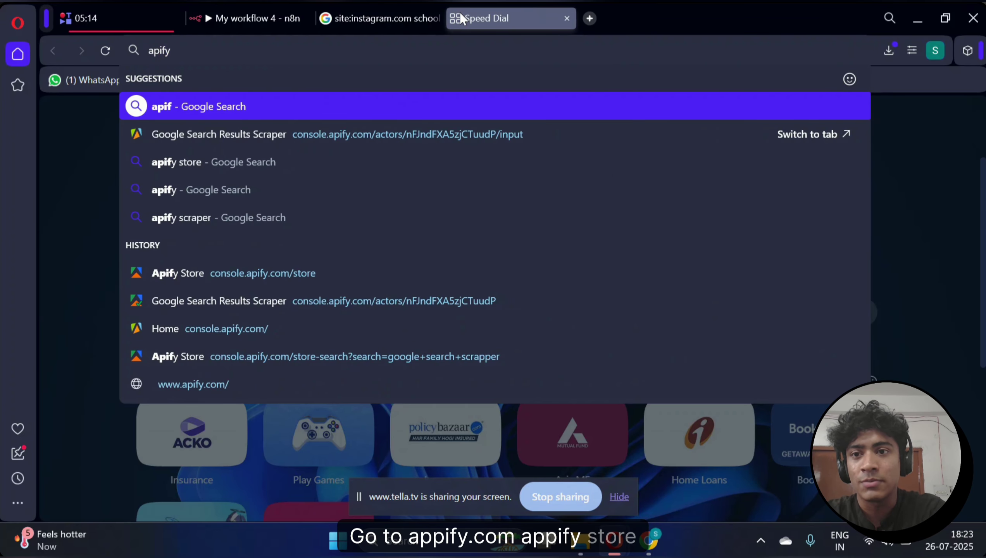
type(" store")
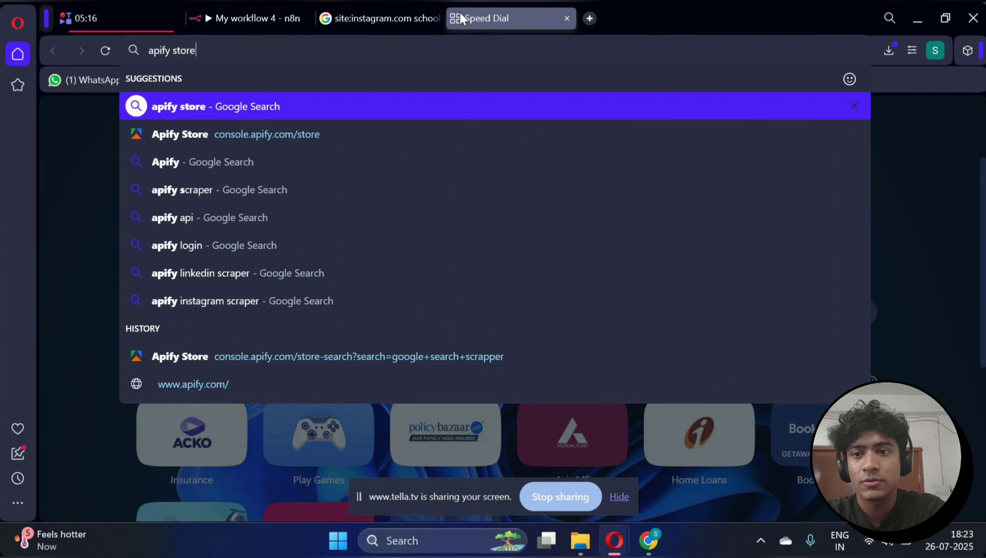
key("Return")
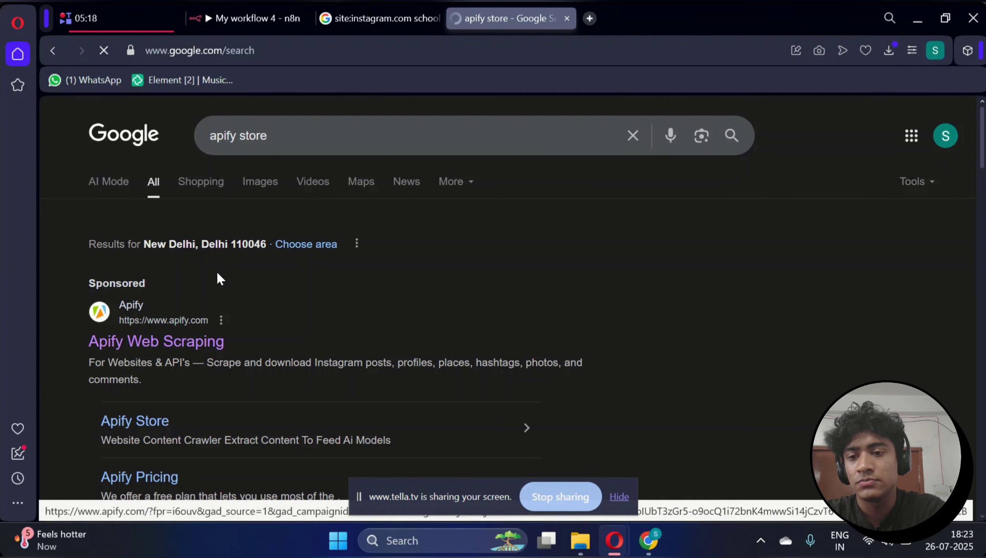
left_click(217, 273)
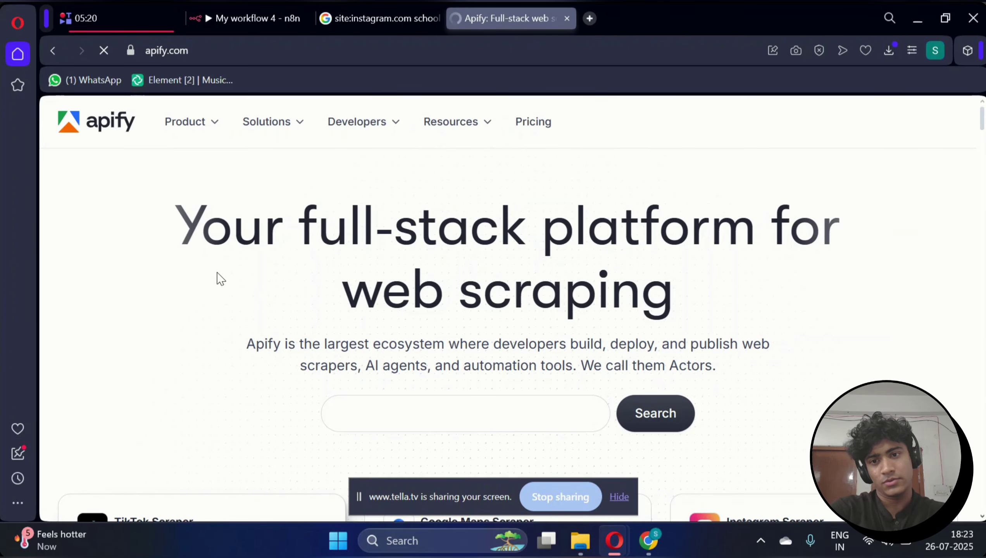
type("Scra")
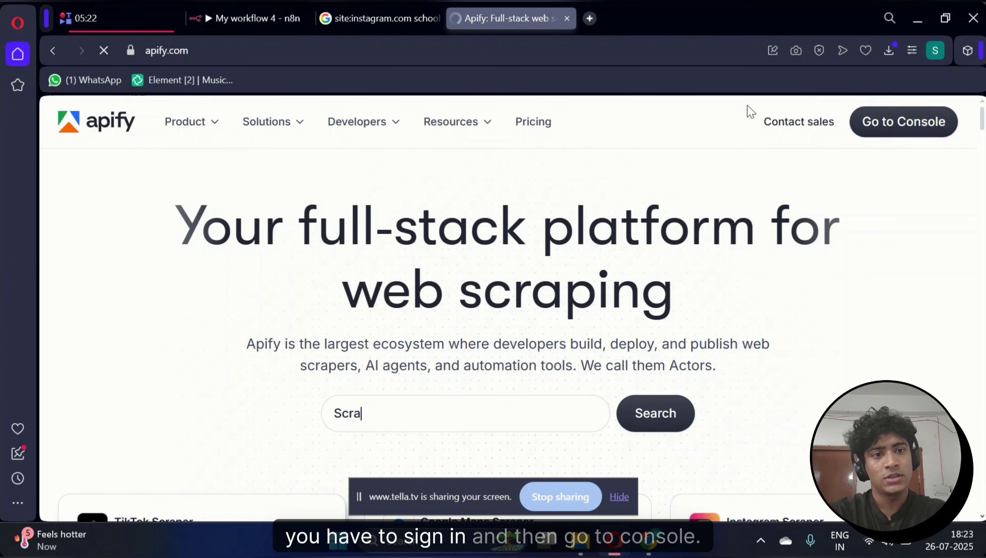
type("pe ")
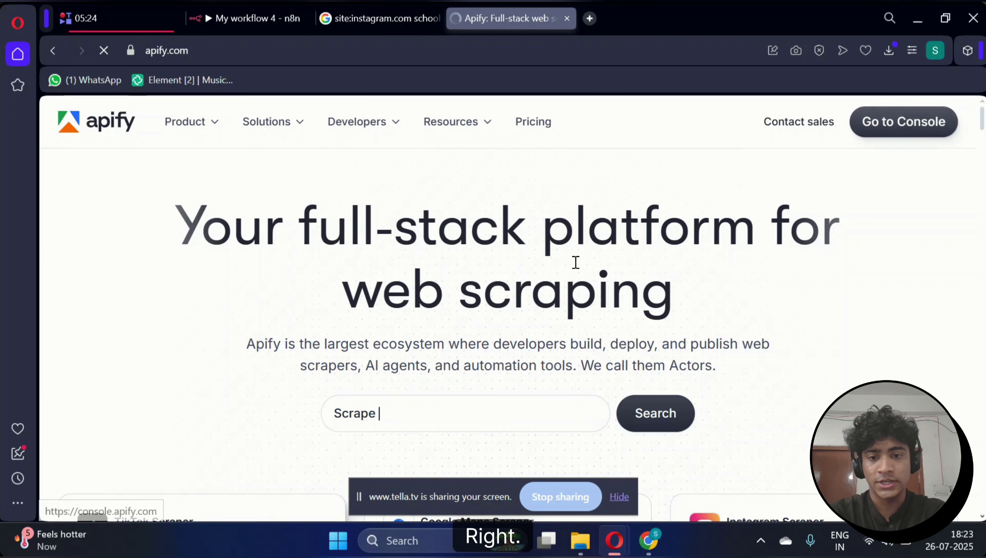
type("TikTok")
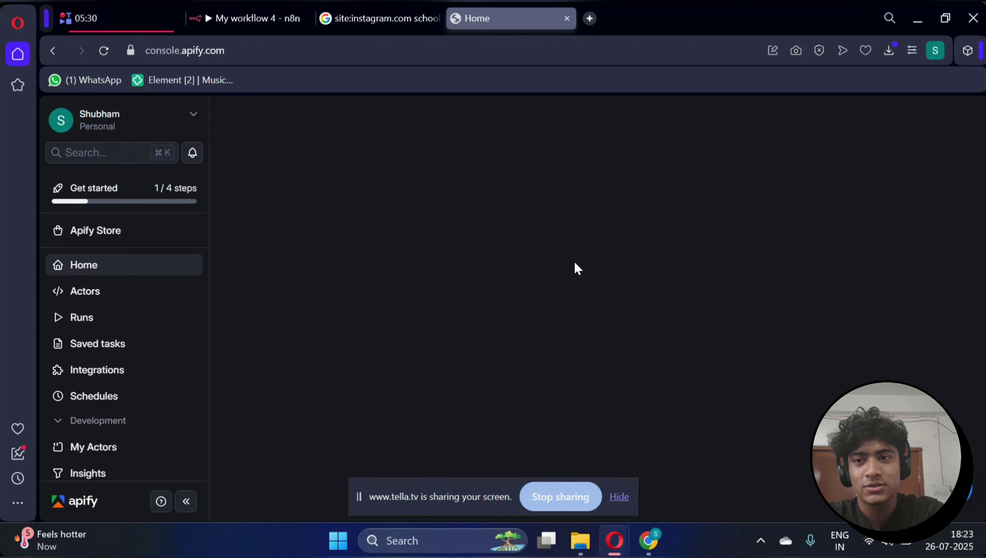
Search the console for "google search result scraper", open the Google Search Results Scraper actor and check its user count
scroll(574, 260, "down", 2)
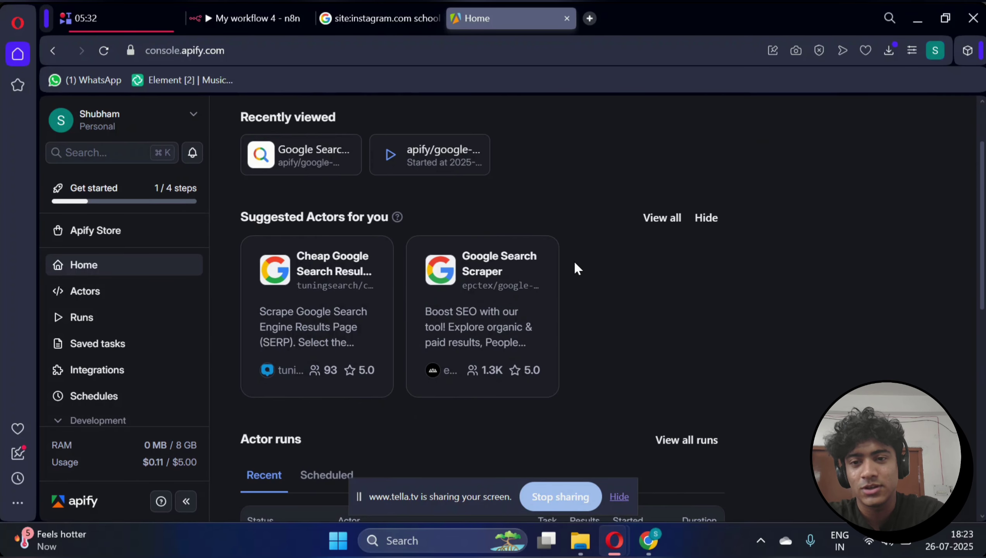
left_click(135, 152)
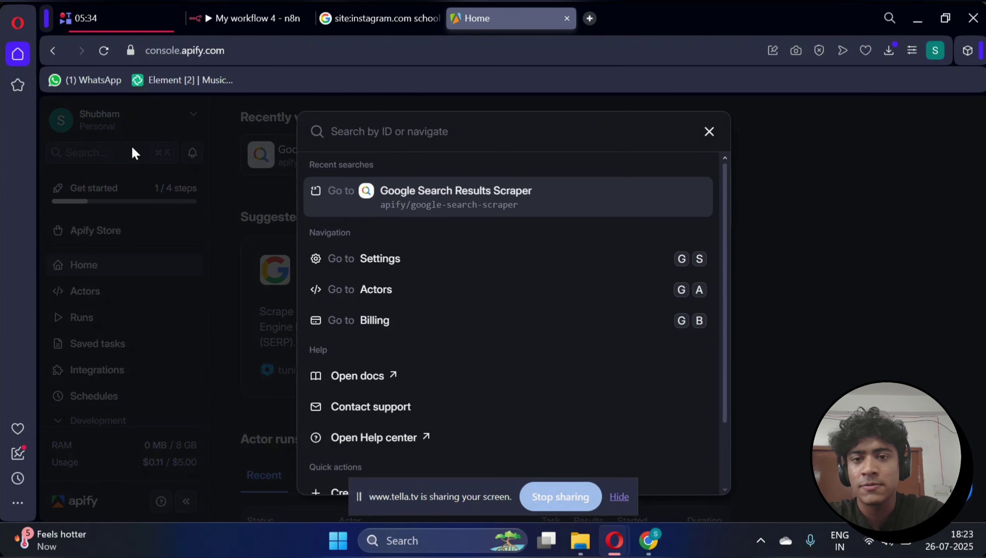
type("goo")
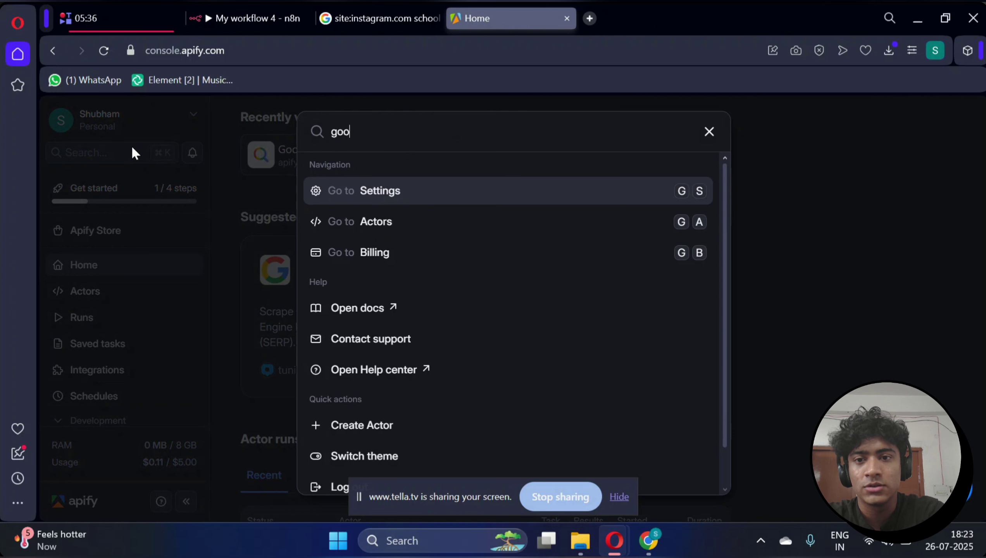
type("gle search res")
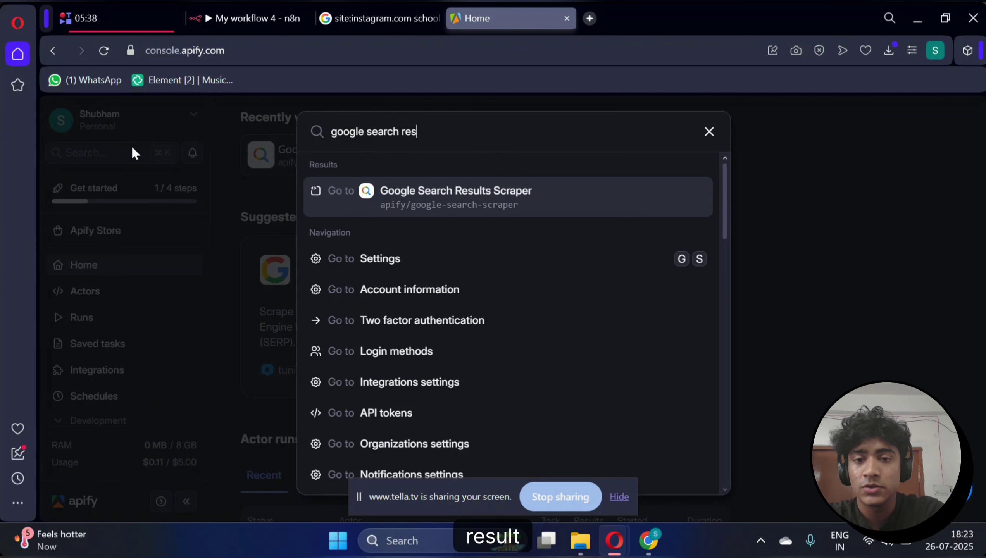
type("ult scraper")
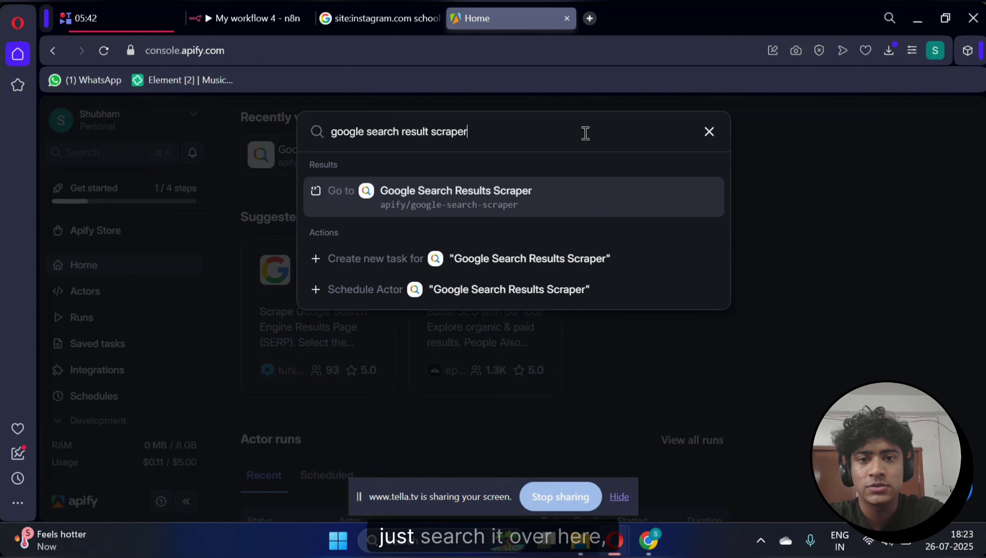
key("Return")
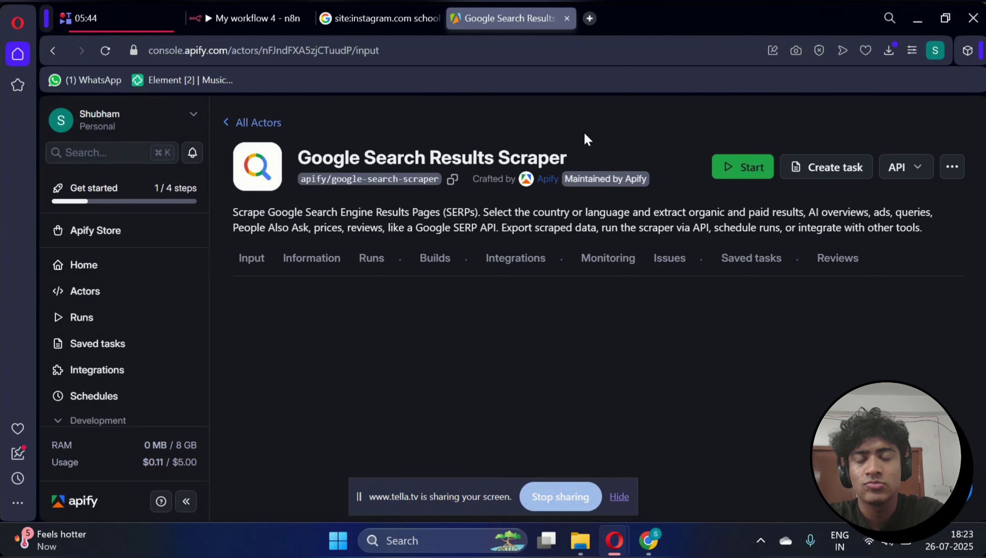
key("ctrl+plus")
key("ctrl+plus")
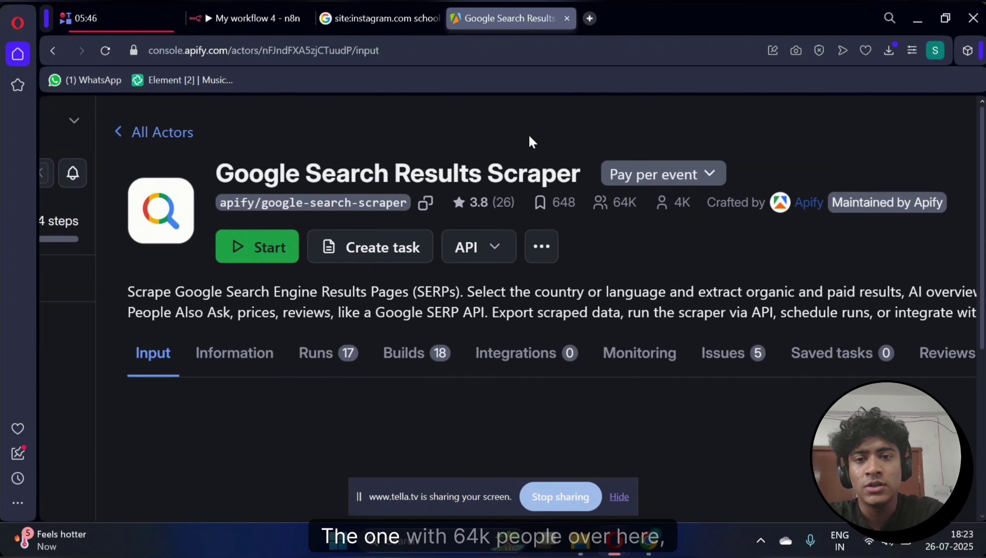
left_click_drag(598, 202, 543, 203)
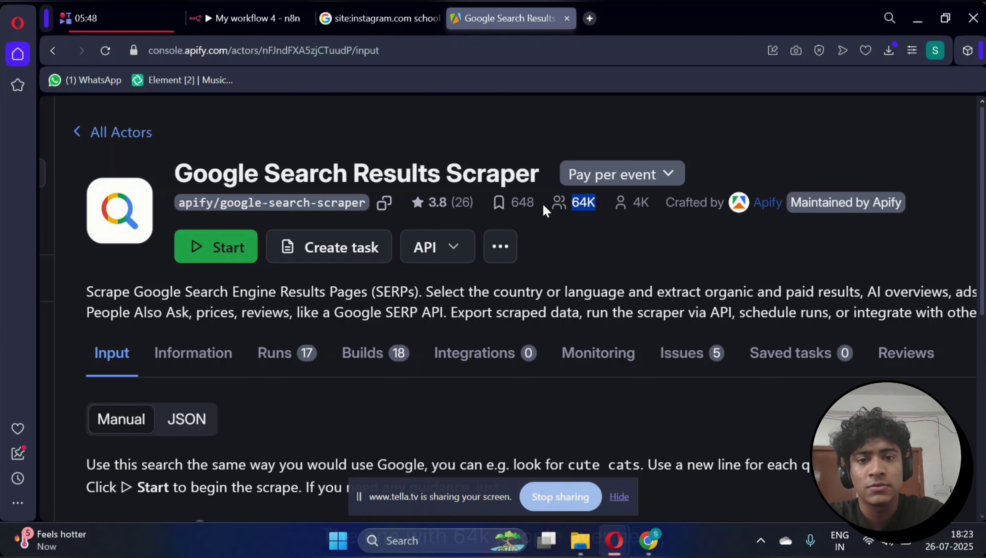
key("ctrl+0")
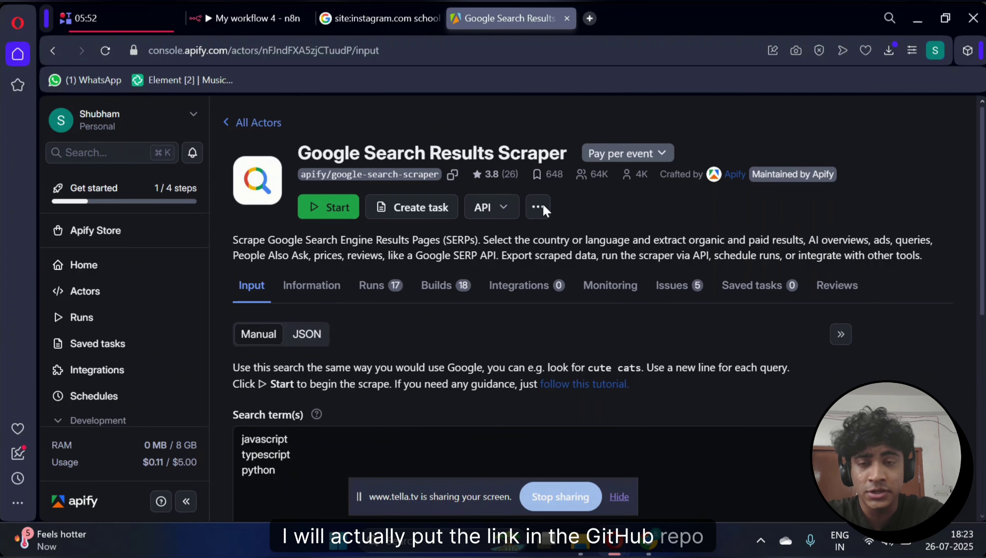
Open the actor's API endpoints and locate the "Run Actor synchronously and get dataset items" endpoint
scroll(469, 251, "down", 1)
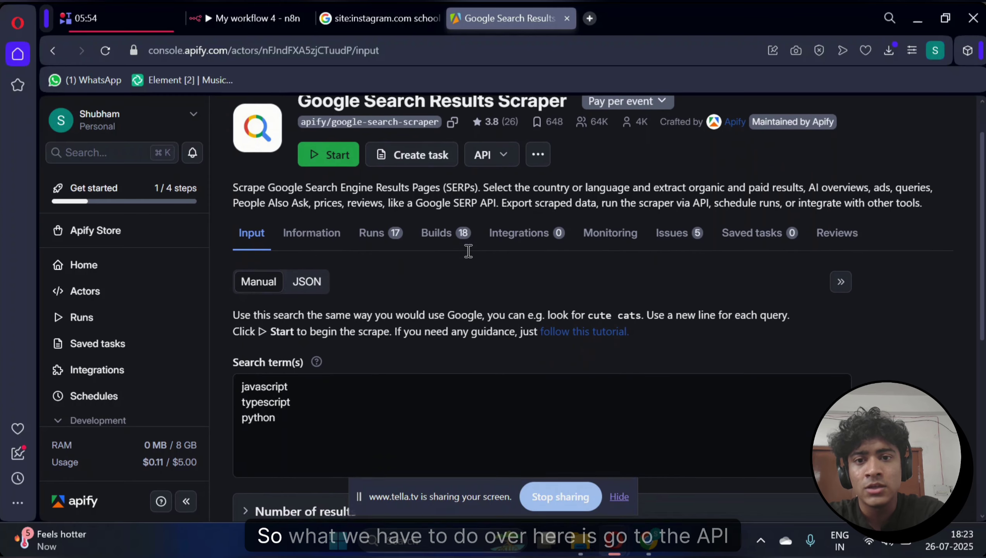
scroll(500, 226, "up", 1)
left_click(510, 215)
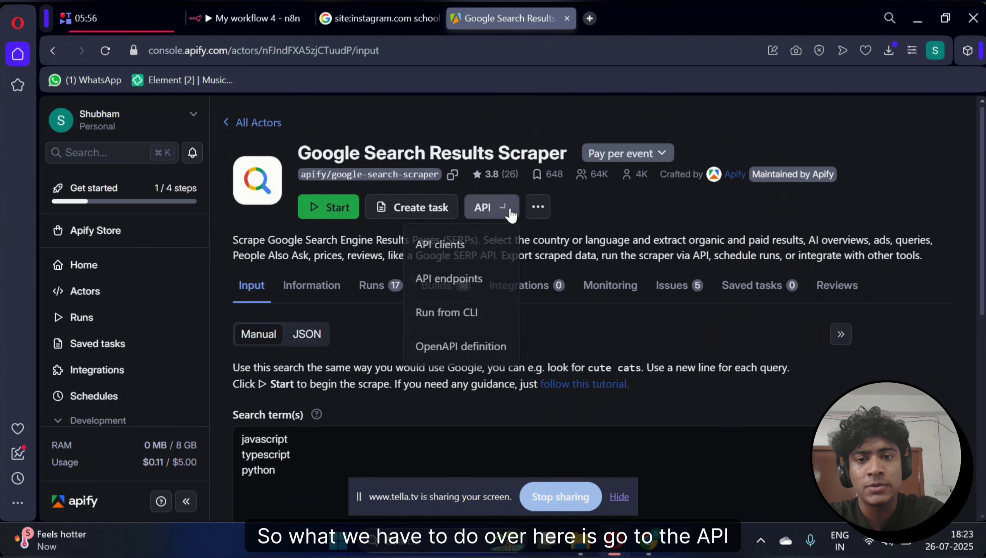
left_click(492, 279)
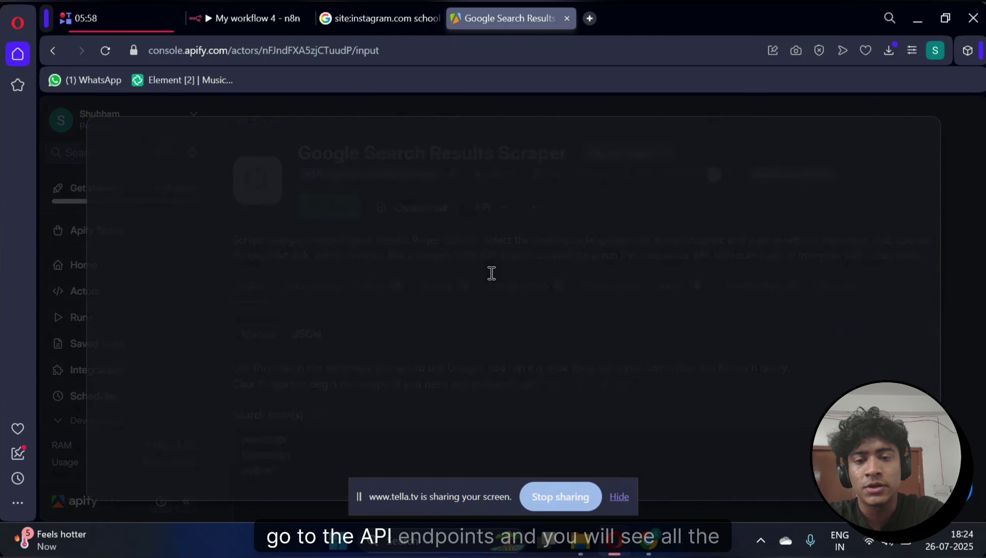
scroll(491, 273, "down", 1)
scroll(491, 273, "down", 5)
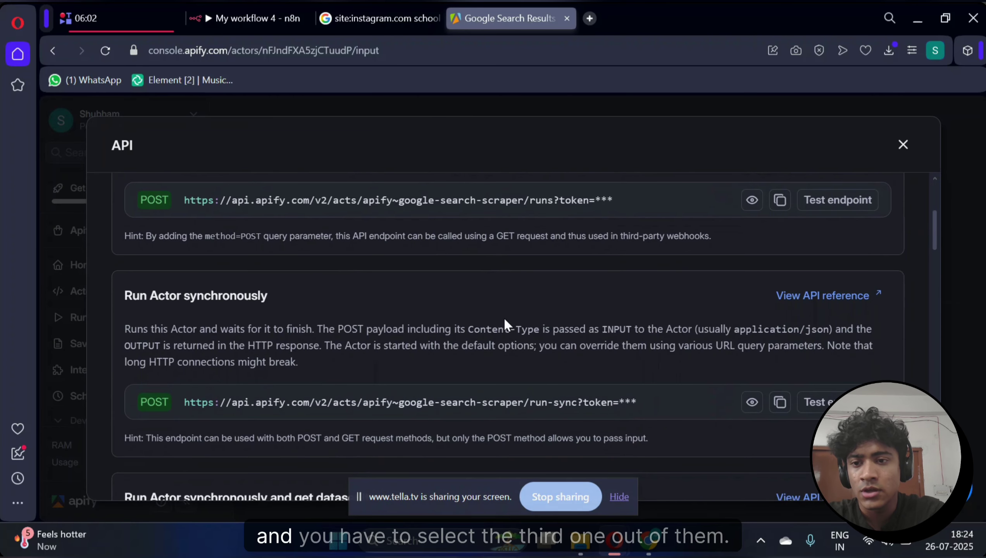
scroll(504, 324, "up", 1)
scroll(504, 324, "down", 3)
scroll(504, 324, "down", 4)
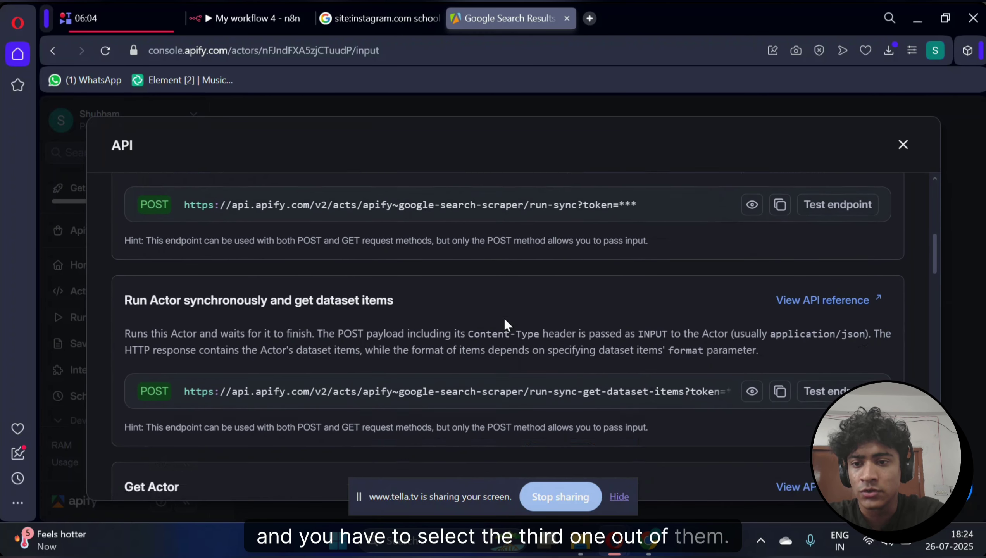
In n8n, set the HTTP Request method to POST and paste the "Run Actor synchronously and get dataset items" endpoint URL with its API token
left_click_drag(121, 267, 414, 264)
left_click(574, 269)
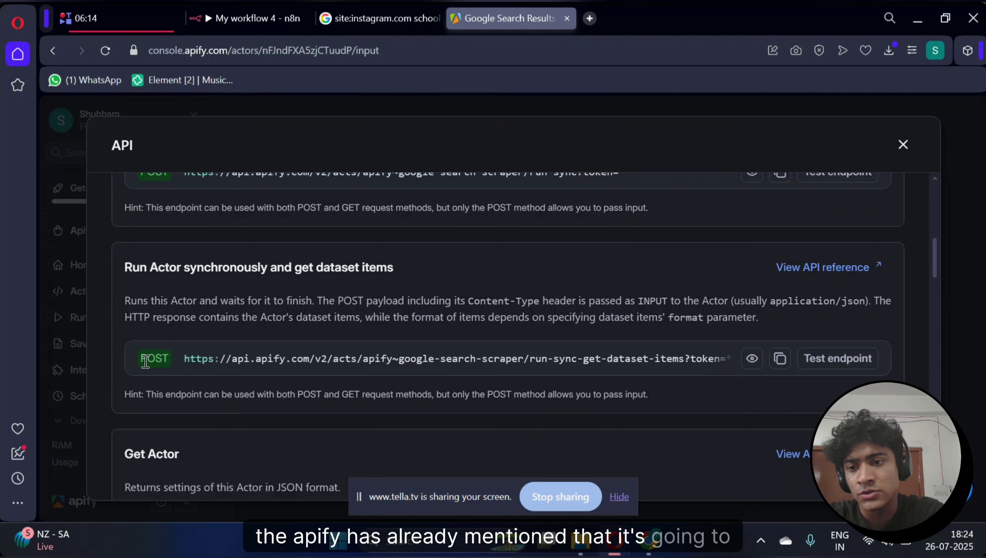
left_click(234, 28)
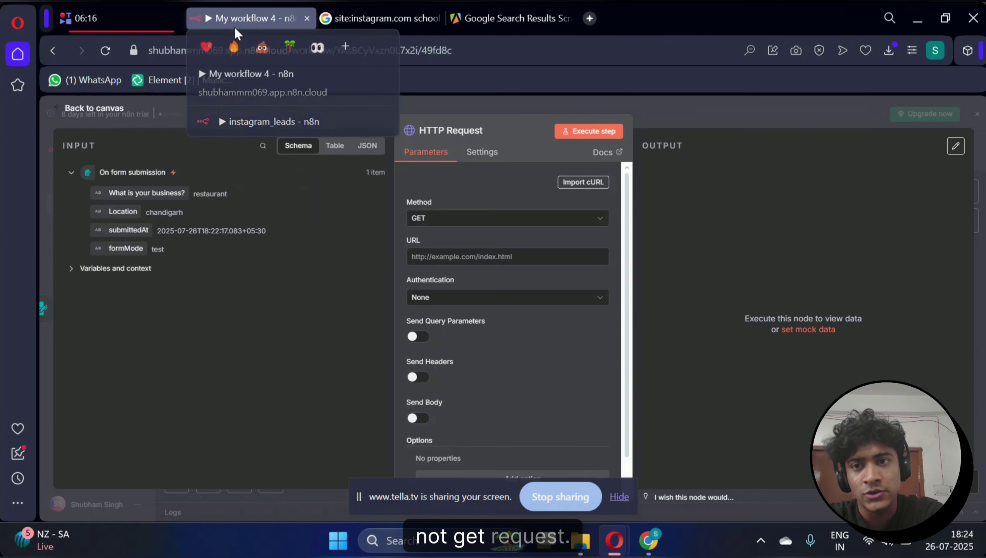
left_click(488, 219)
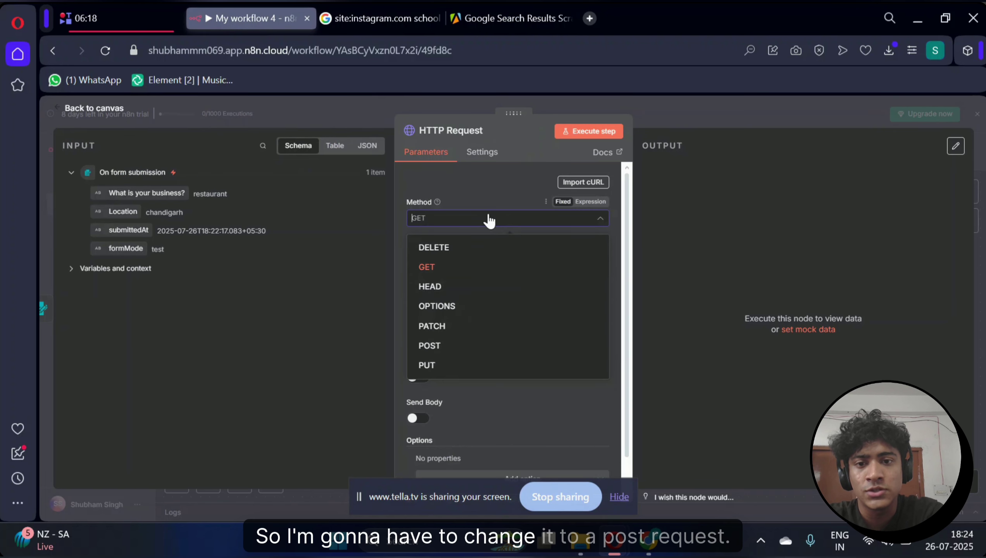
left_click(455, 344)
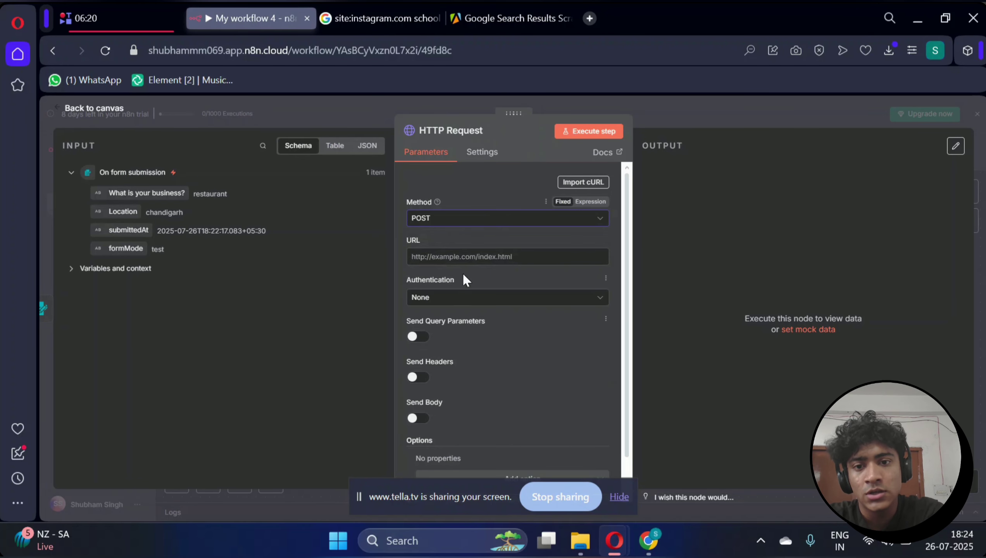
left_click(468, 258)
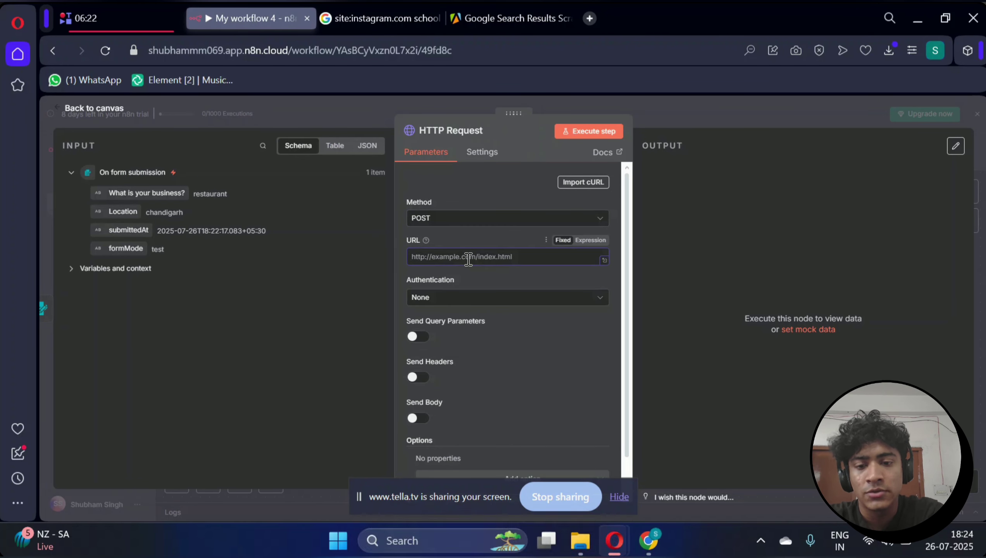
key("ctrl+v")
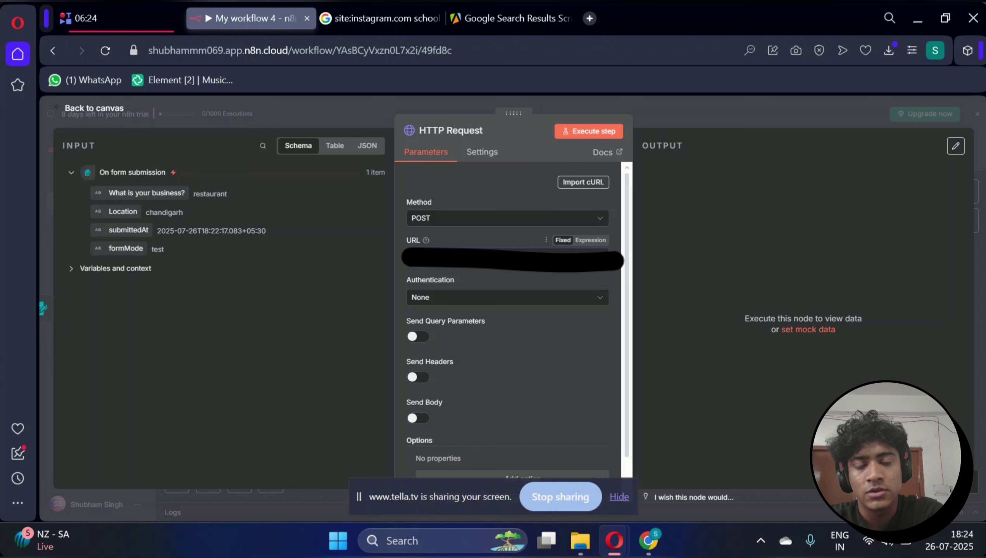
Enable Send Body on the HTTP Request node and specify the body Using JSON
scroll(504, 273, "down", 1)
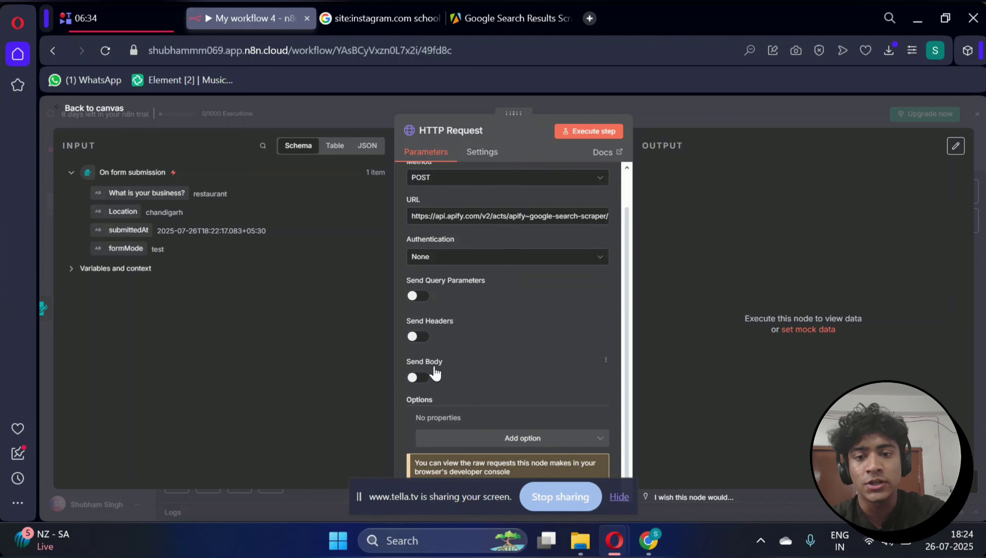
left_click(418, 376)
scroll(514, 323, "down", 5)
scroll(516, 325, "up", 1)
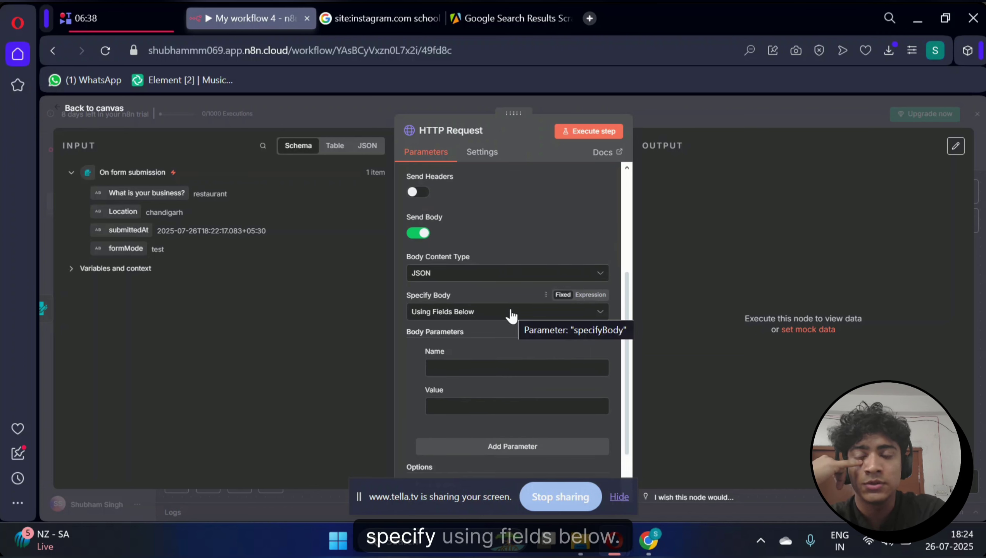
left_click(508, 313)
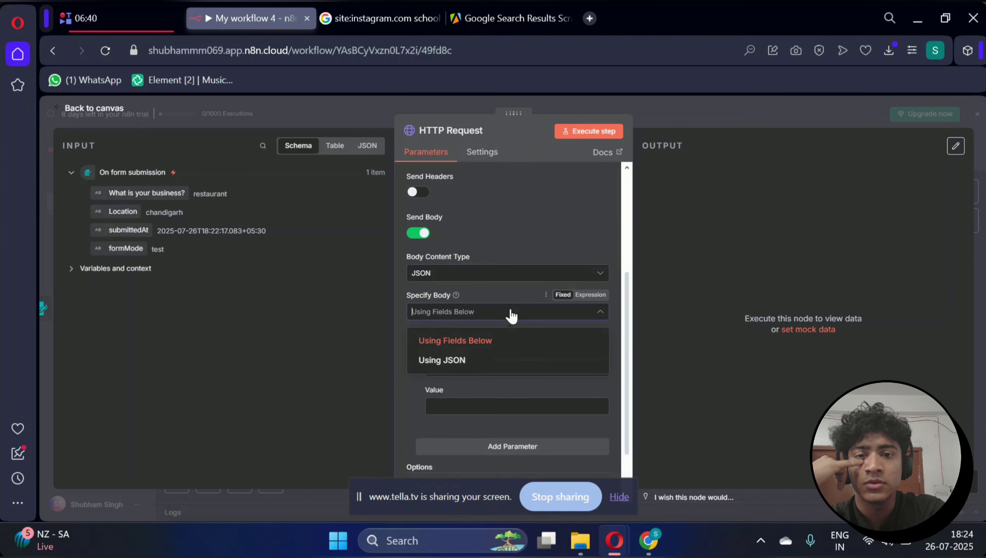
left_click(483, 364)
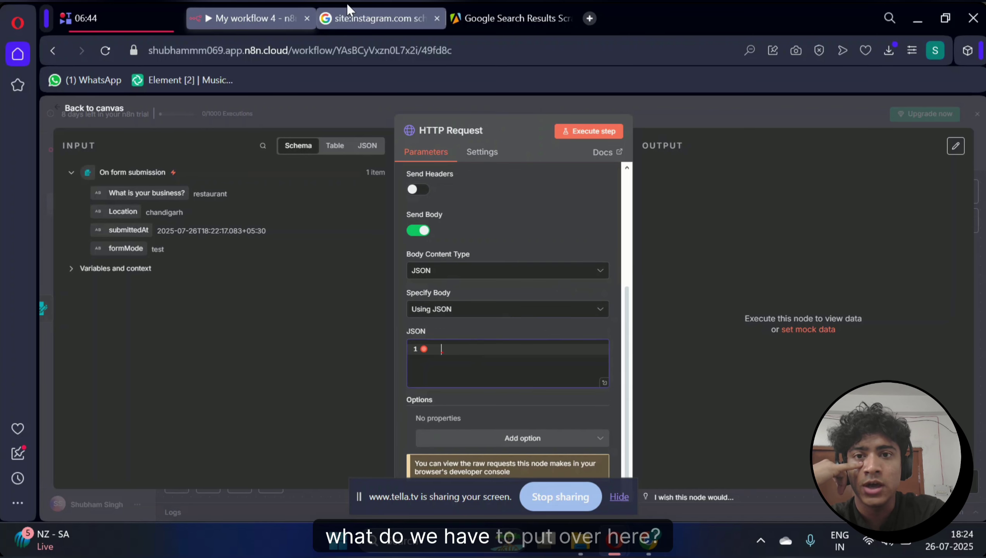
Copy the full JSON input of the Google Search Results Scraper in Apify and paste it into the n8n request's JSON body
left_click(528, 5)
left_click_drag(528, 4, 421, 4)
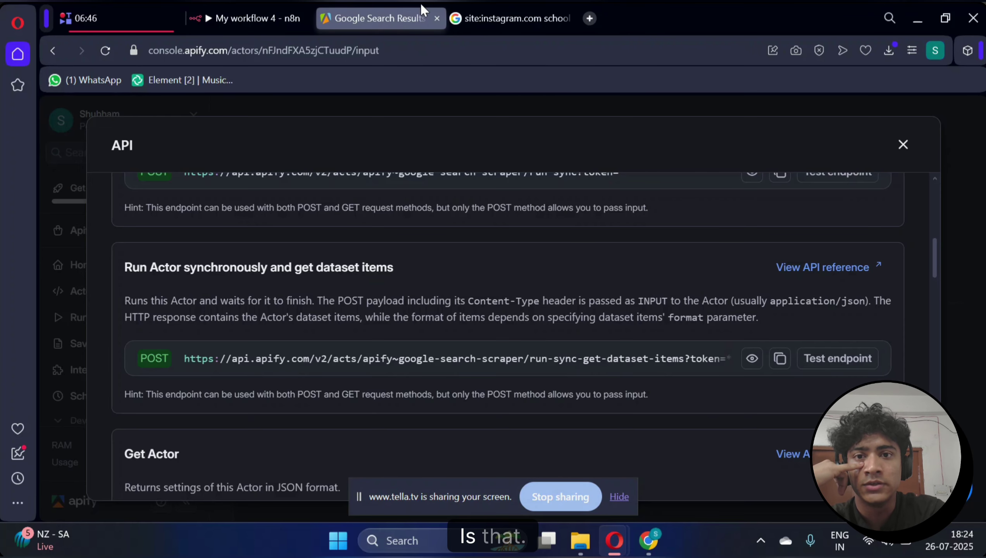
left_click(902, 145)
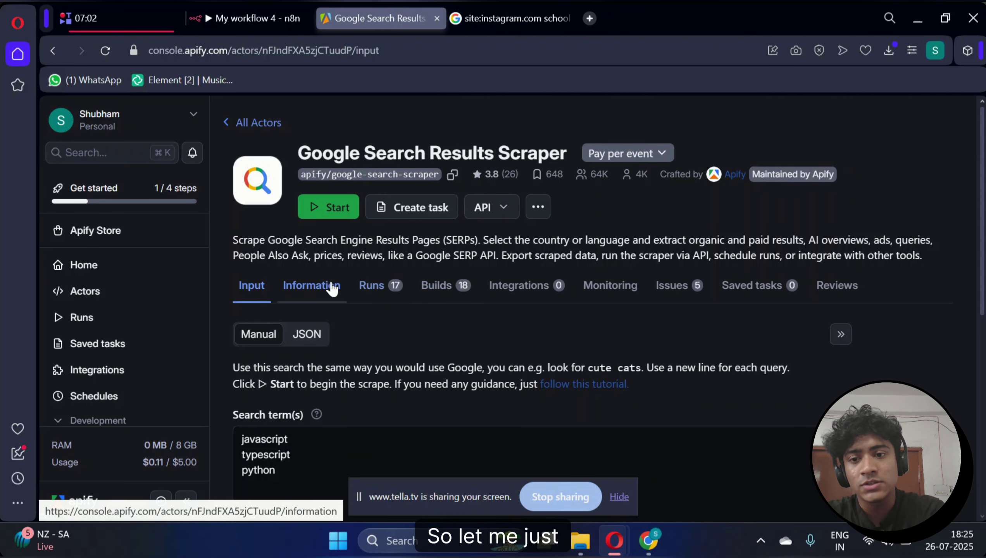
left_click(313, 334)
scroll(319, 337, "down", 2)
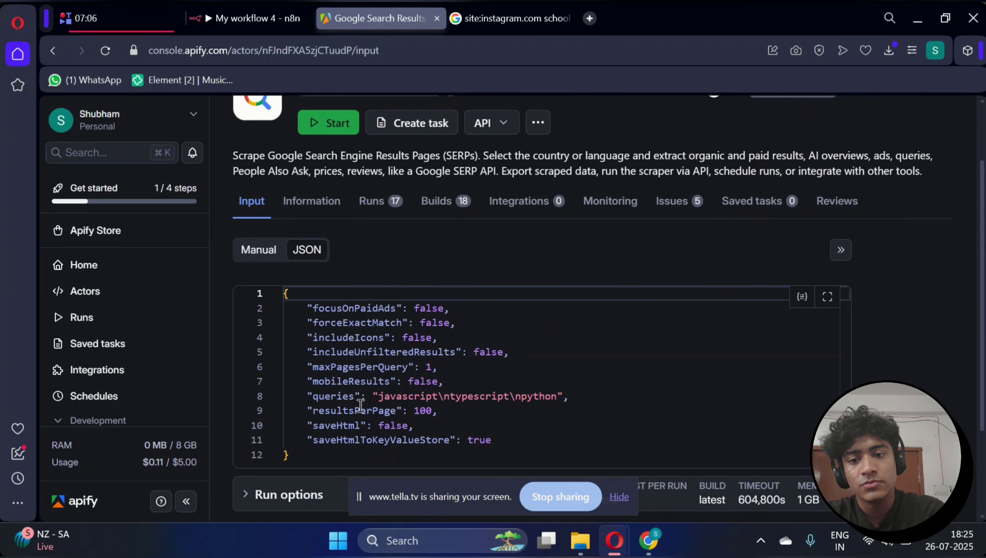
left_click_drag(319, 459, 285, 293)
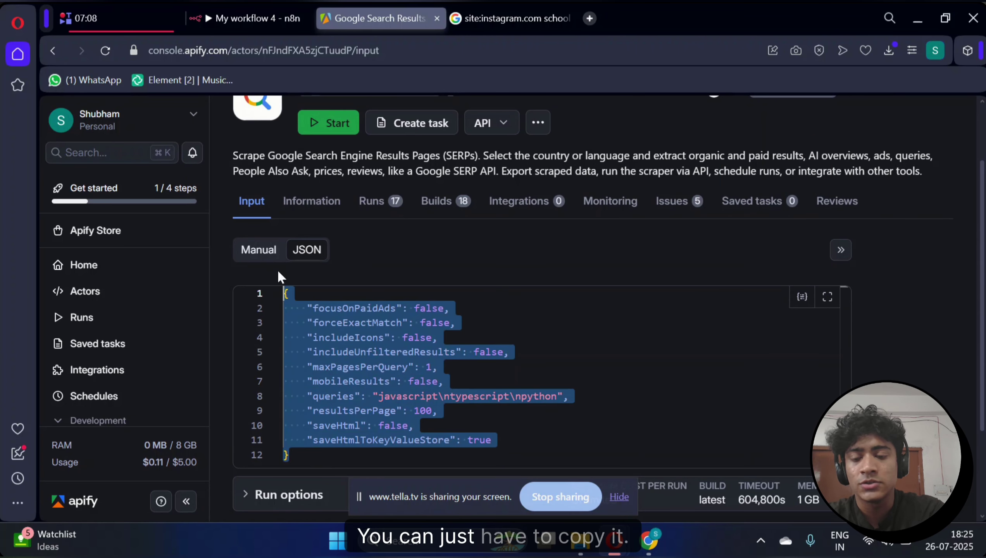
left_click(252, 18)
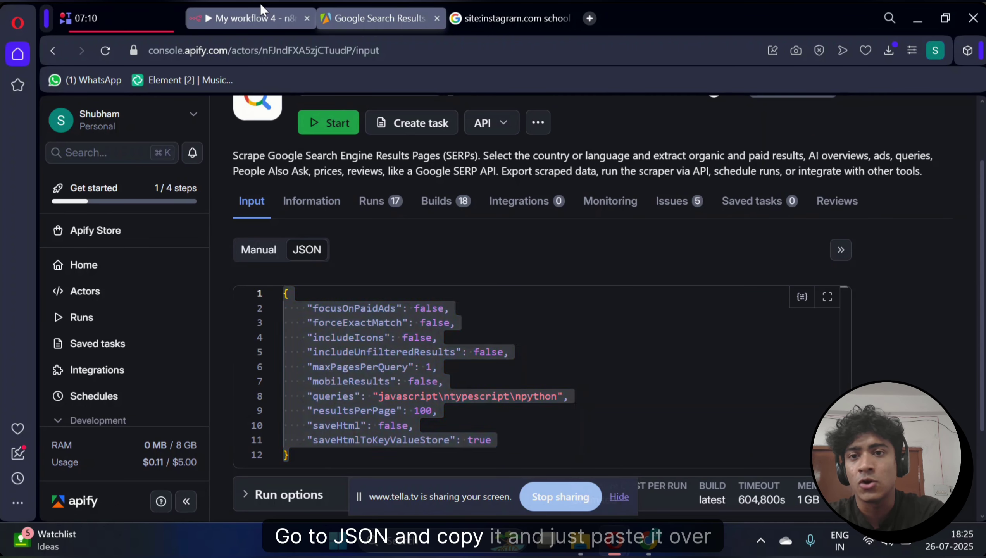
key("ctrl+v")
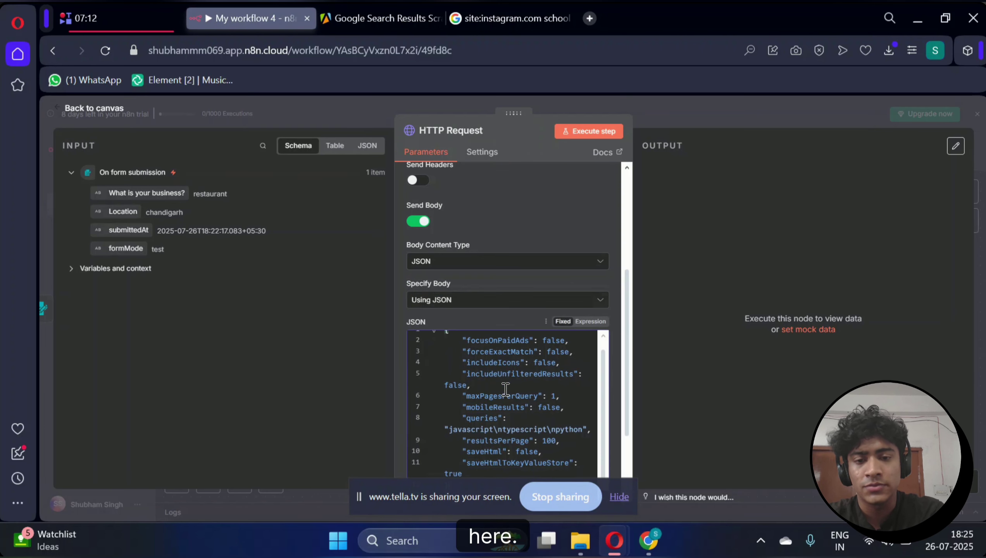
Widen the node settings and replace the queries value in the JSON body with "site:instagram.com + "
left_click_drag(634, 288, 726, 282)
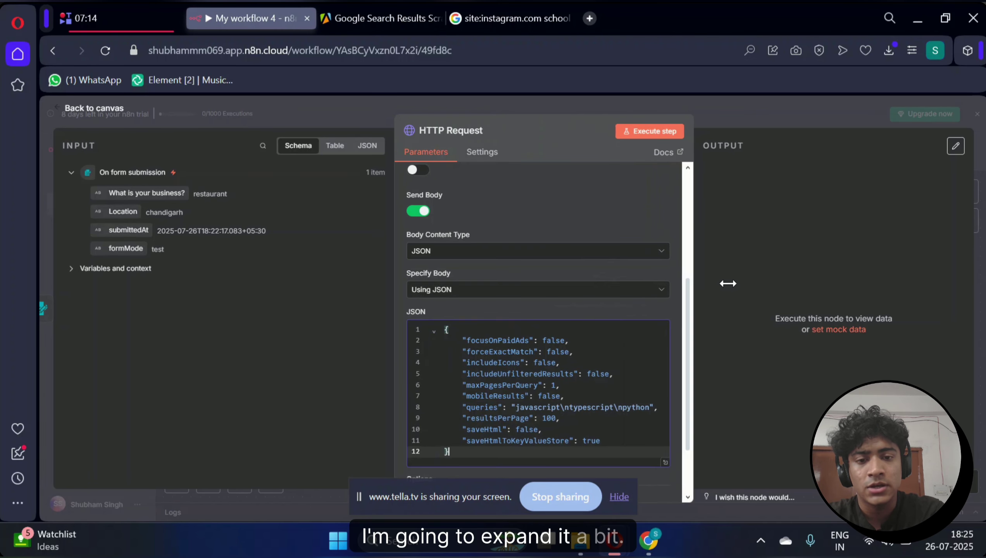
scroll(654, 320, "down", 2)
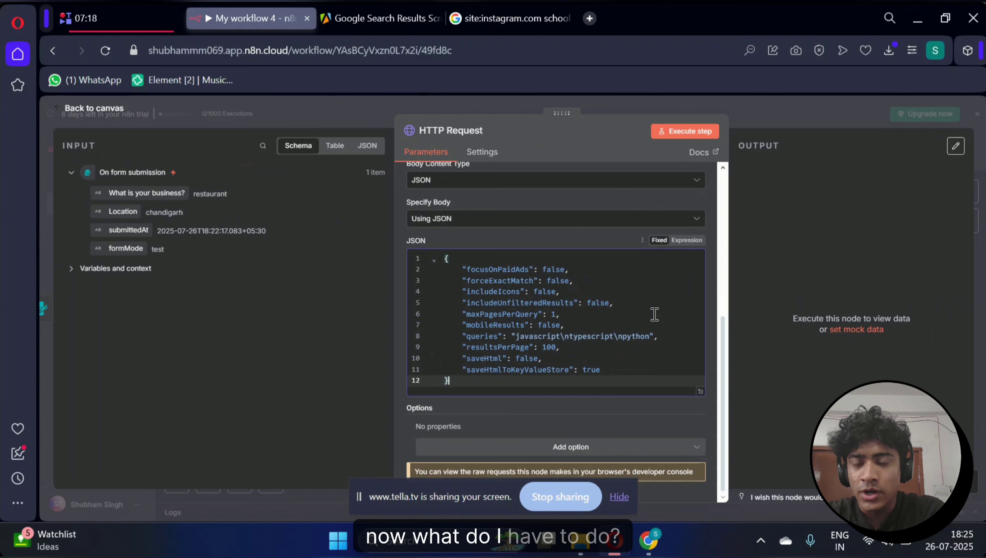
left_click_drag(649, 336, 538, 336)
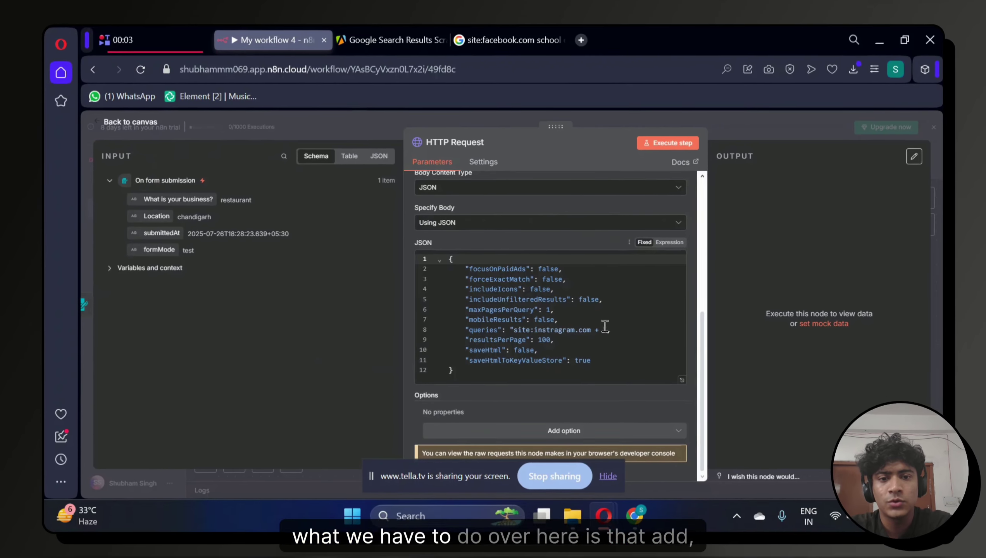
left_click(605, 326)
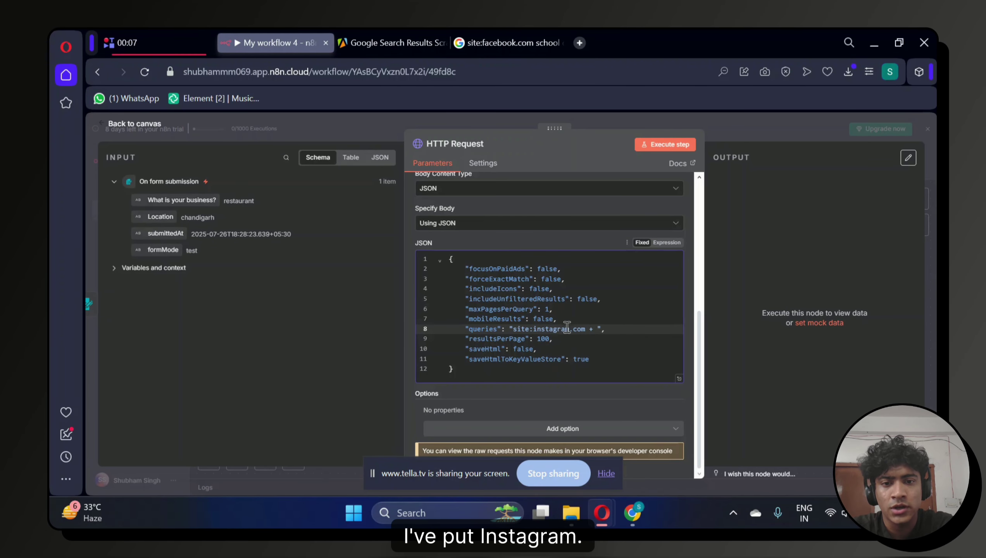
left_click_drag(597, 327, 667, 282)
left_click(644, 329)
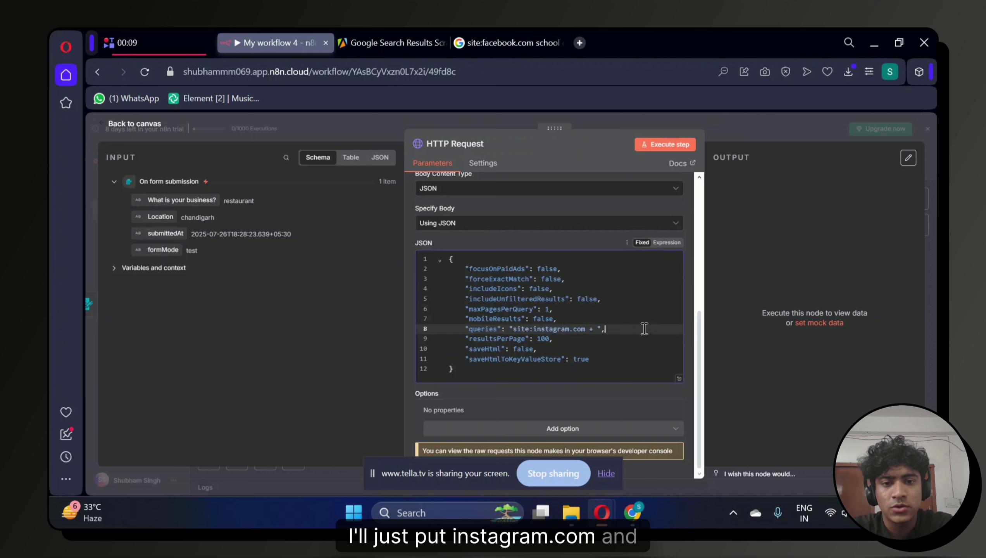
key("Left")
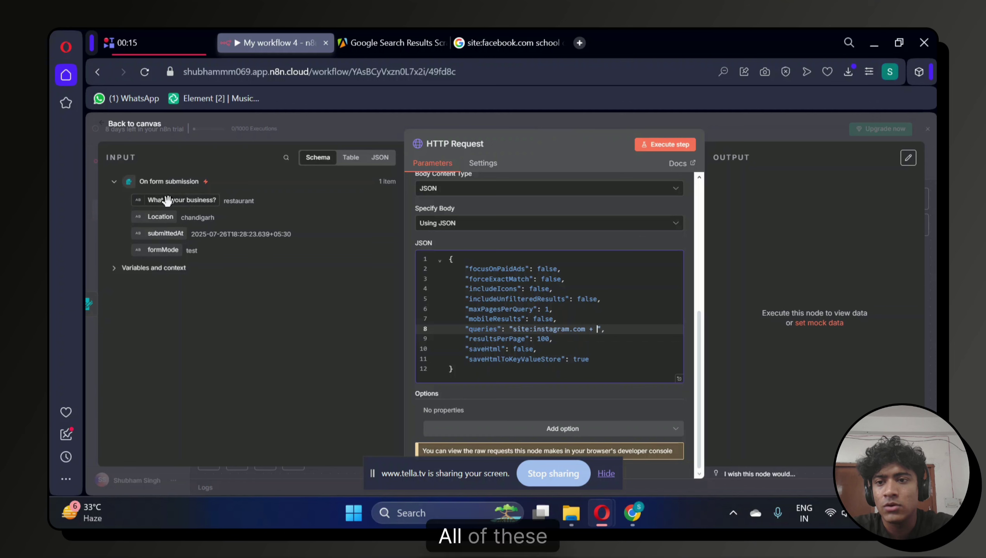
Try to insert the "What is your business?" form field into the queries value, and delete the stray expression after the closing brace
left_click_drag(165, 200, 595, 331)
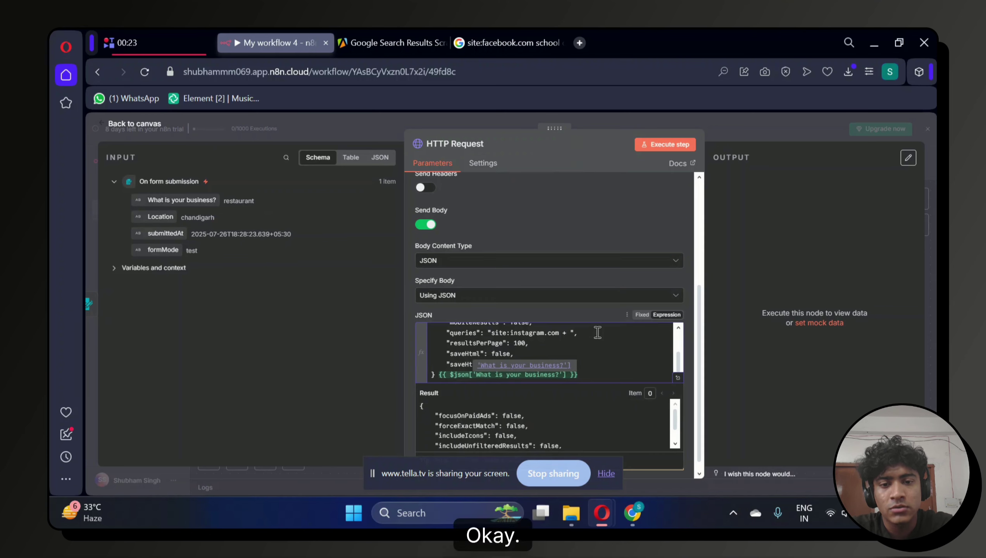
key("ctrl+a")
key("BackSpace")
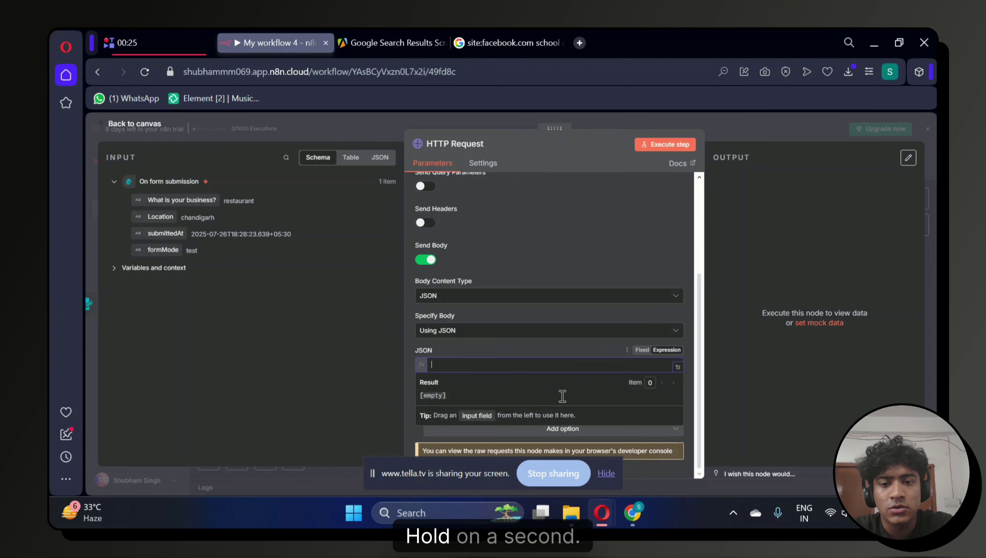
key("ctrl+z")
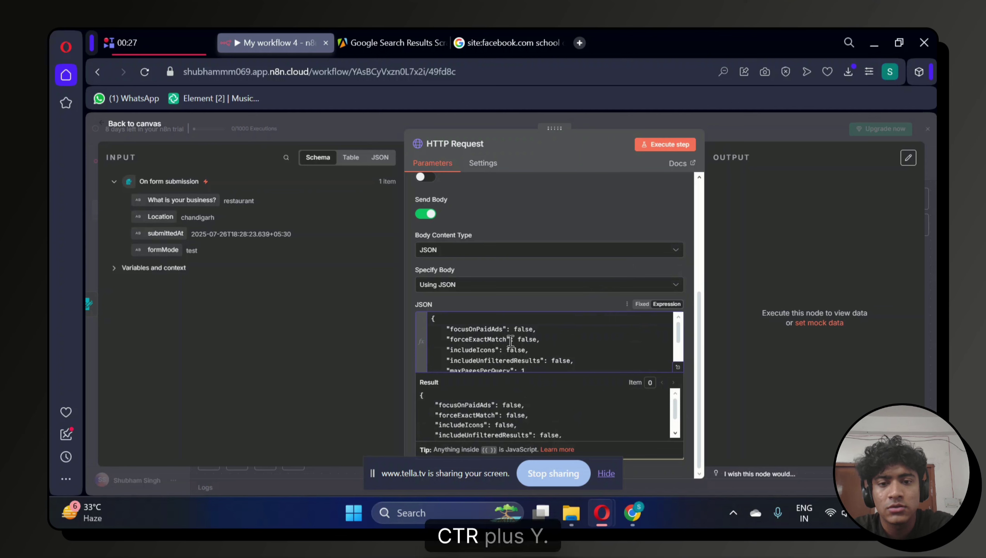
left_click(588, 366)
key("BackSpace")
key("BackSpace")
key("BackSpace")
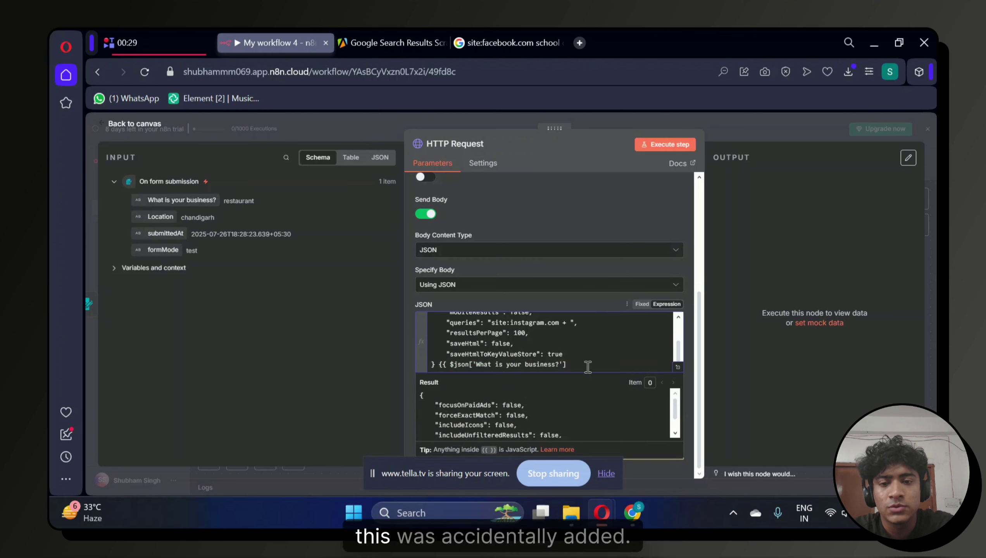
key("BackSpace")
key("BackSpace")
key("BackSpace")
key("BackSpace")
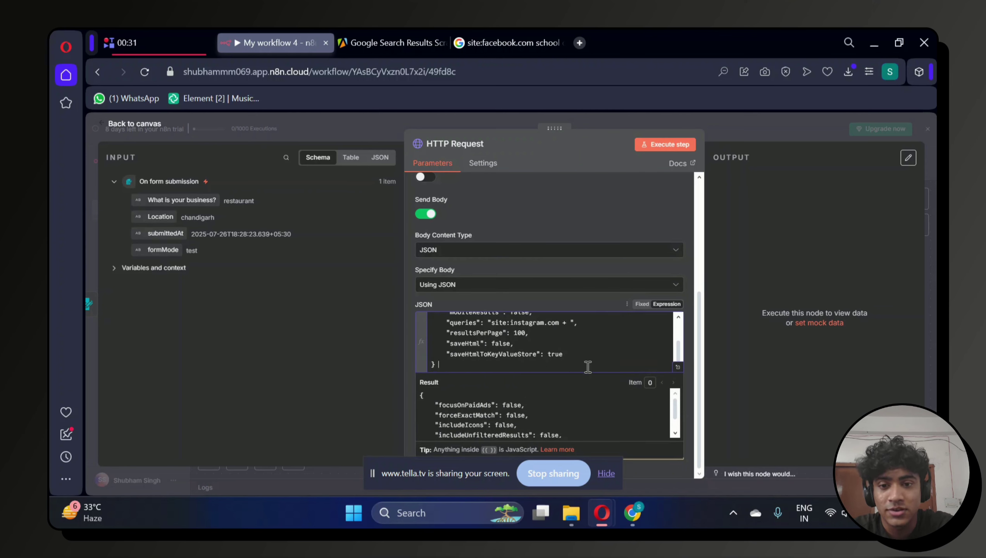
Append the form's "What is your business?" and Location fields as expressions after "site:instagram.com + " in the queries value
scroll(588, 366, "up", 2)
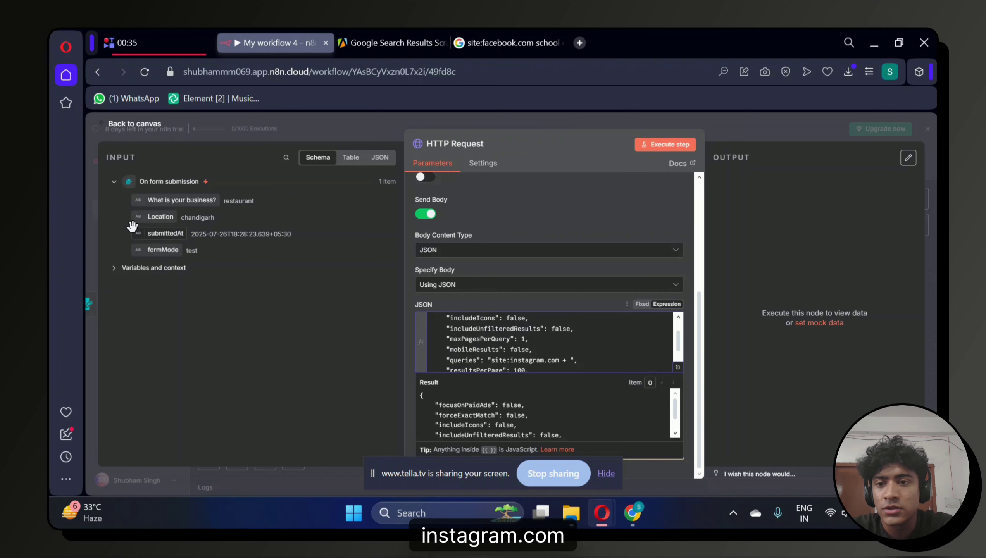
left_click_drag(182, 199, 570, 356)
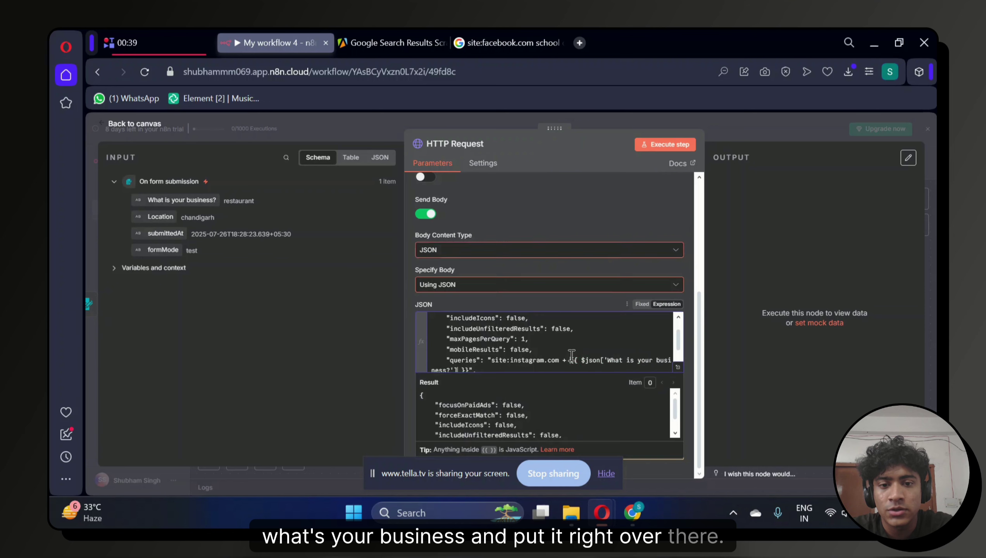
scroll(560, 337, "down", 2)
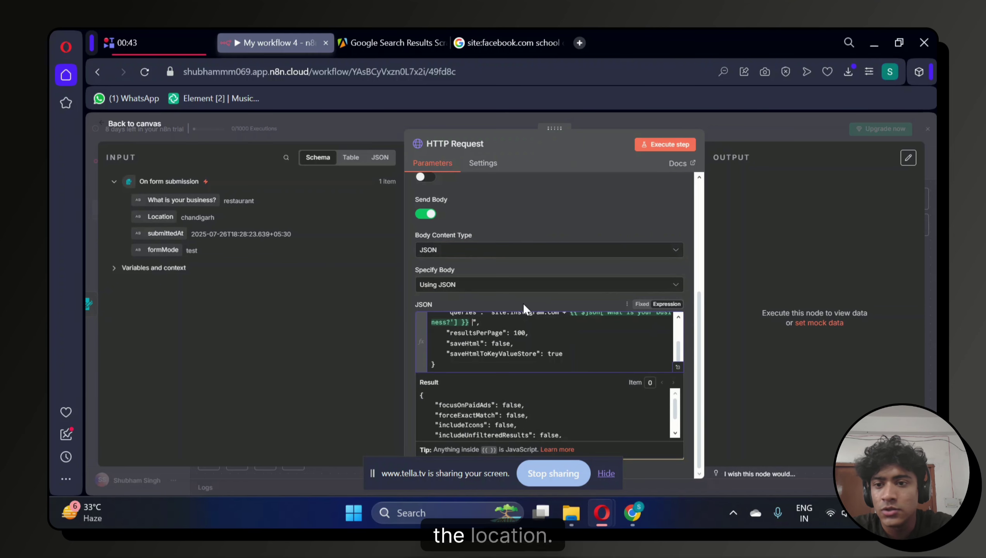
left_click_drag(159, 217, 542, 341)
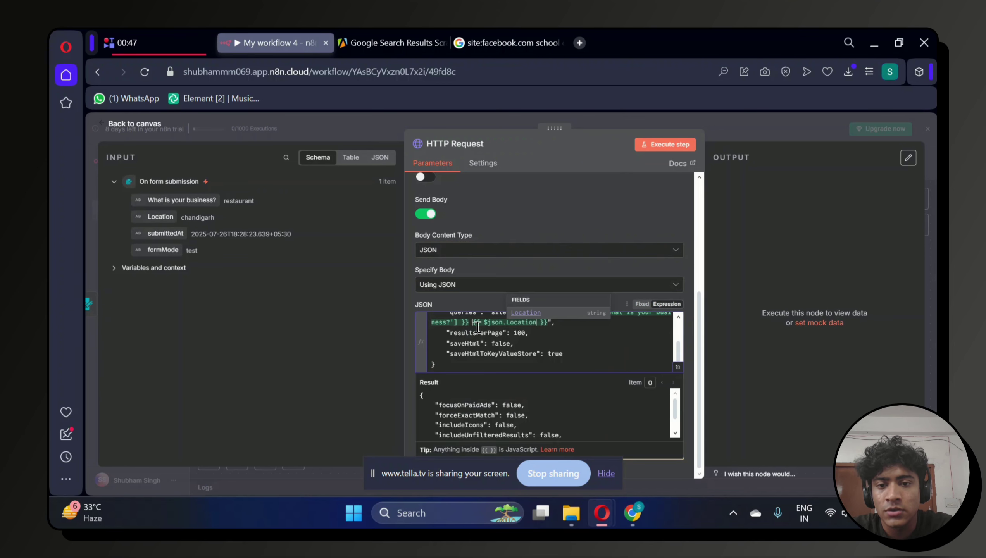
scroll(546, 336, "down", 1)
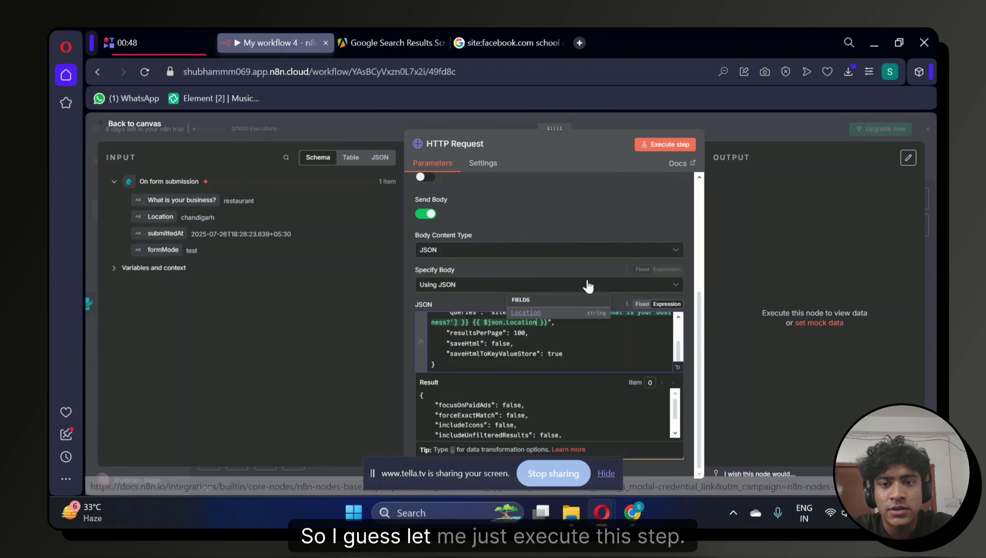
scroll(587, 280, "up", 1)
Execute the HTTP Request step and switch to Apify to check the Google Search Results Scraper's recent runs
left_click(669, 144)
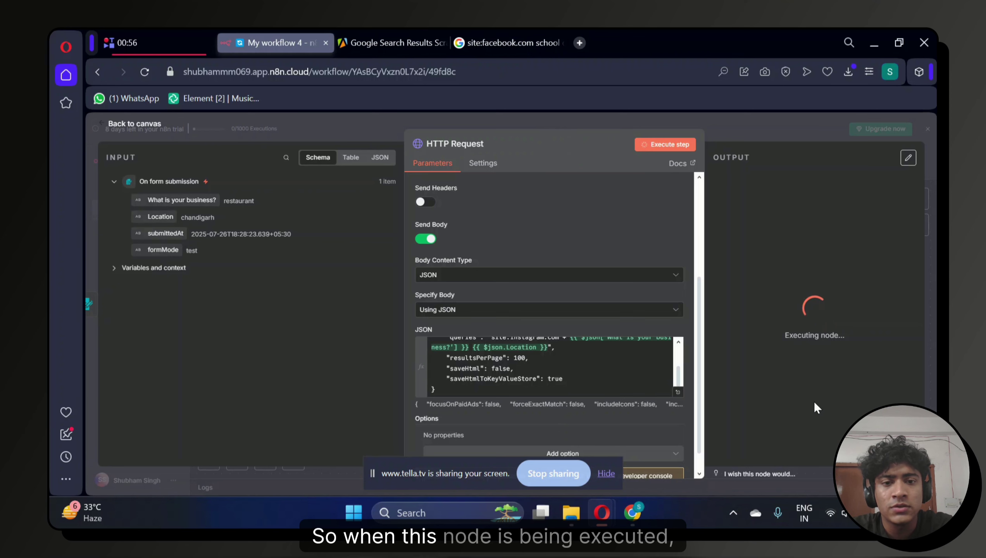
left_click(368, 36)
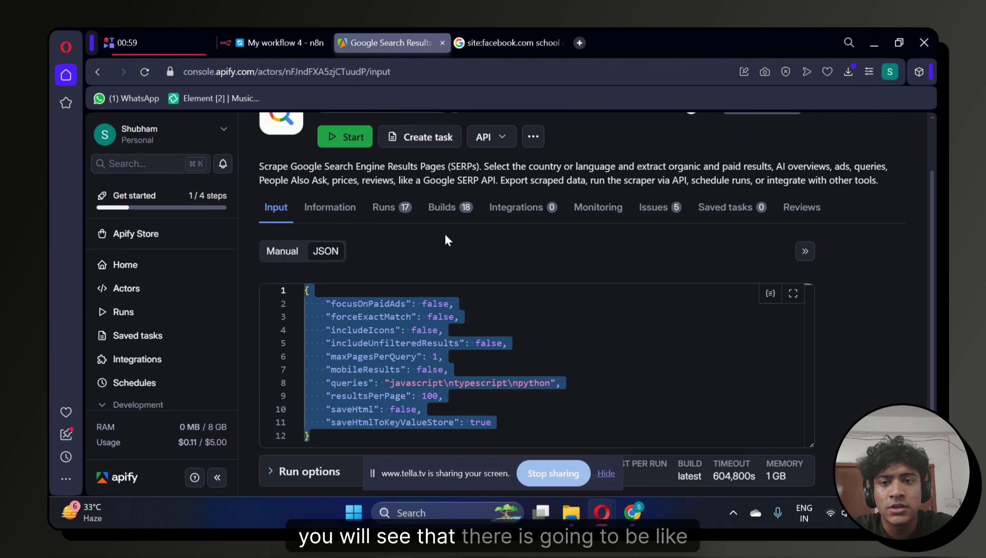
scroll(528, 274, "down", 1)
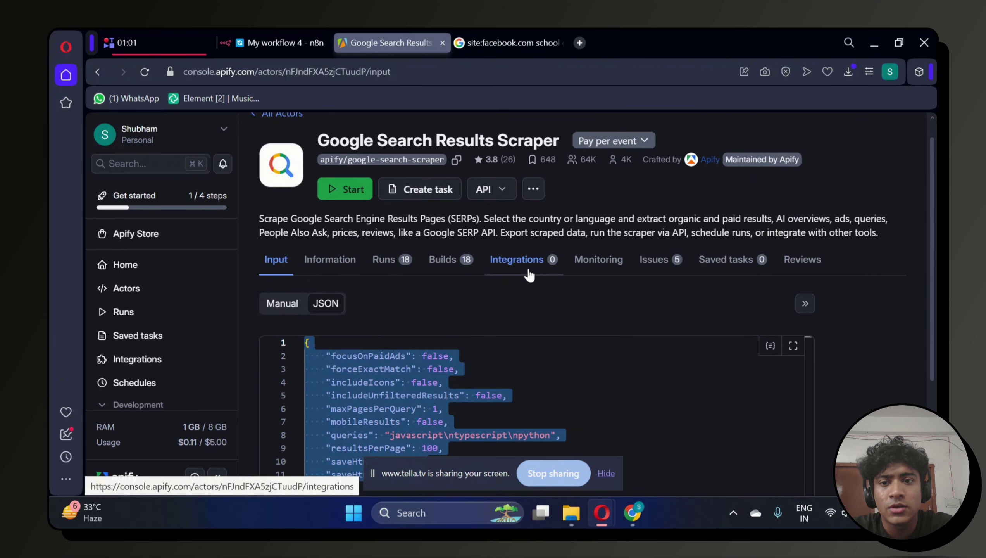
left_click(402, 266)
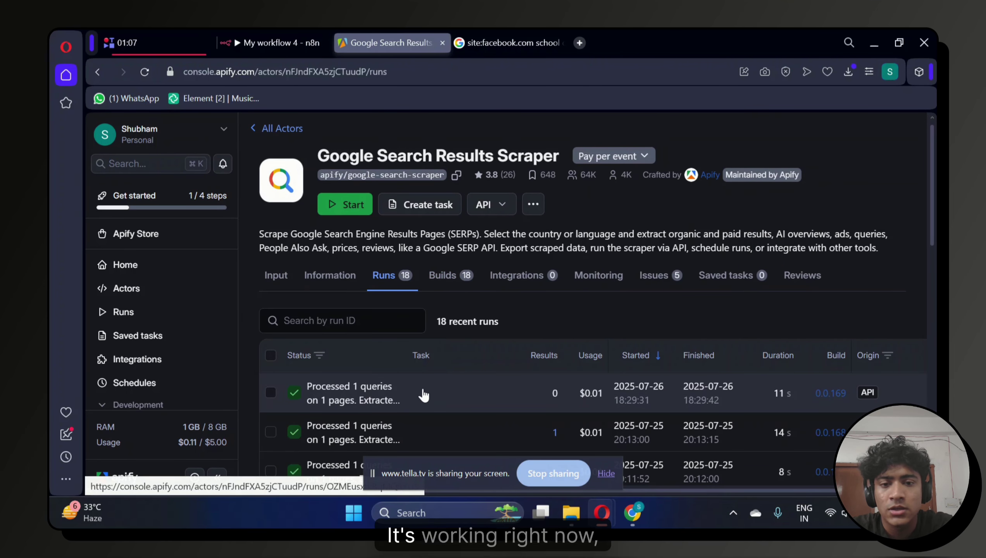
Return to n8n and examine the HTTP Request's JSON output, from the search query and related queries through the organic Instagram results
left_click(280, 33)
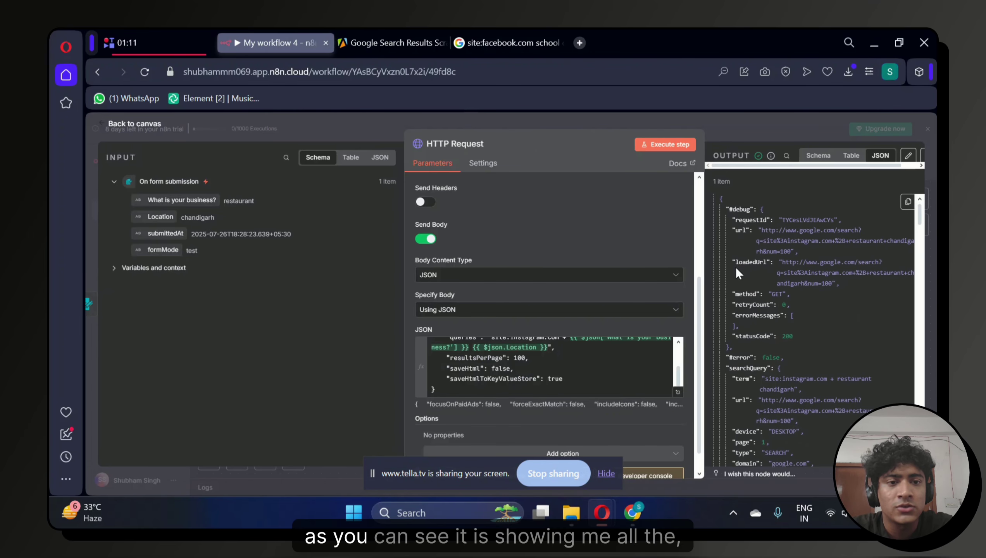
scroll(734, 267, "down", 1)
scroll(735, 267, "down", 2)
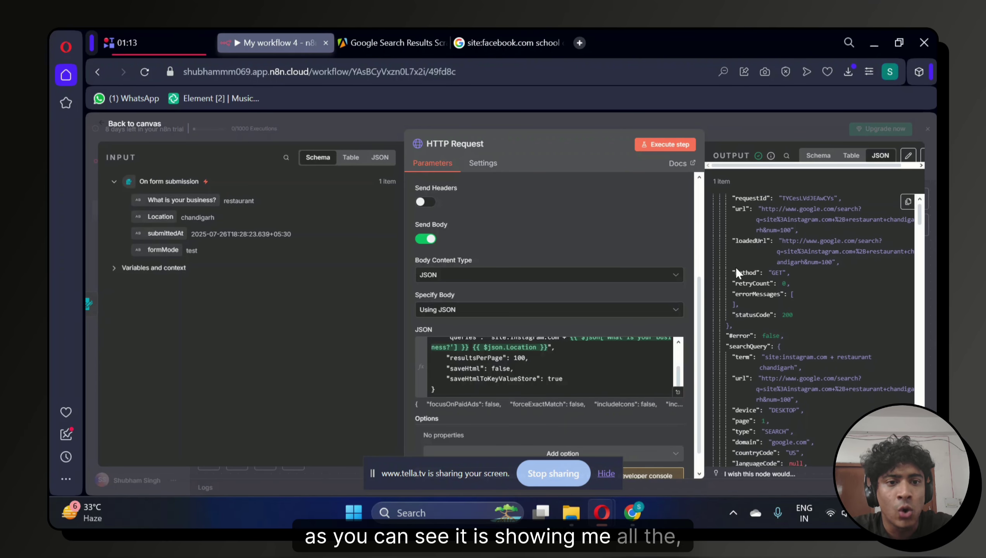
scroll(735, 267, "down", 4)
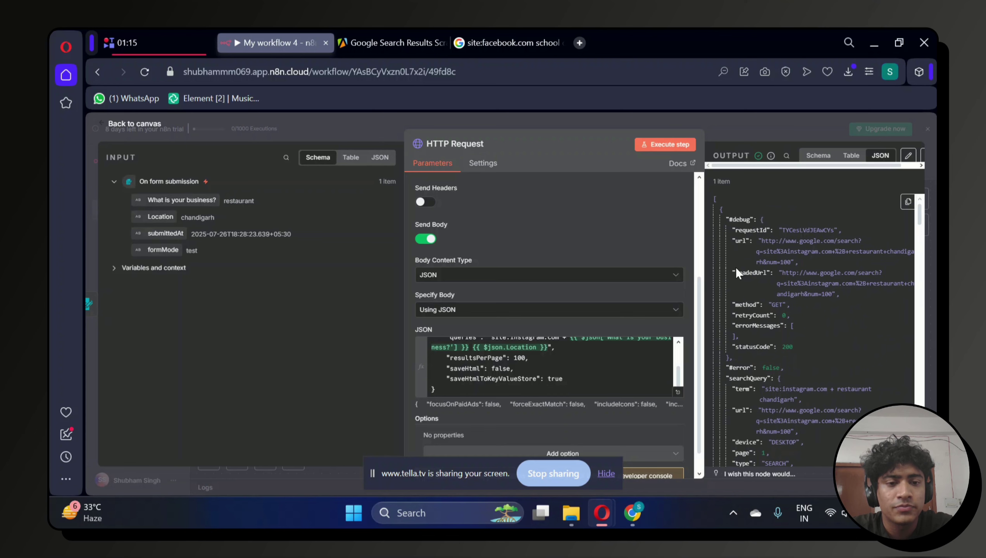
scroll(774, 315, "down", 15)
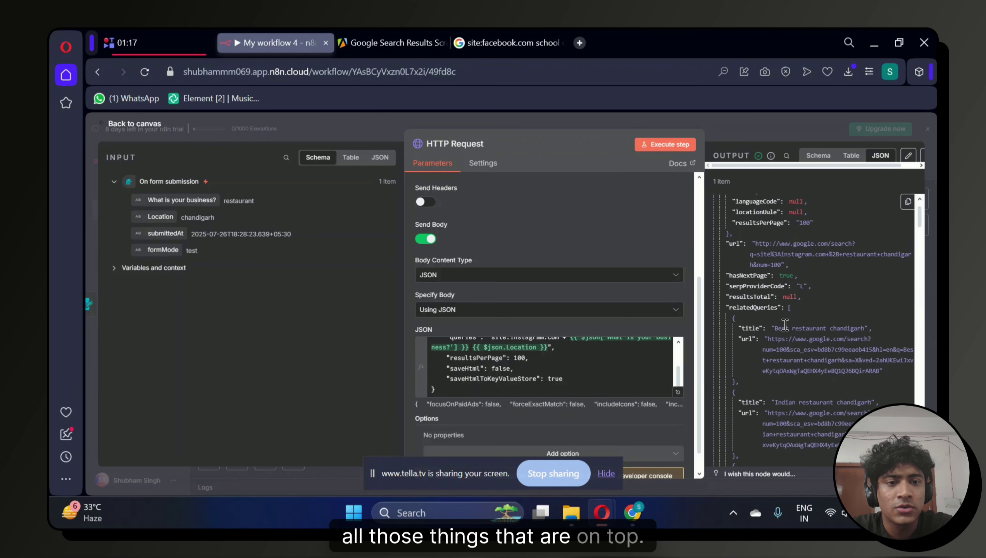
scroll(783, 323, "down", 1)
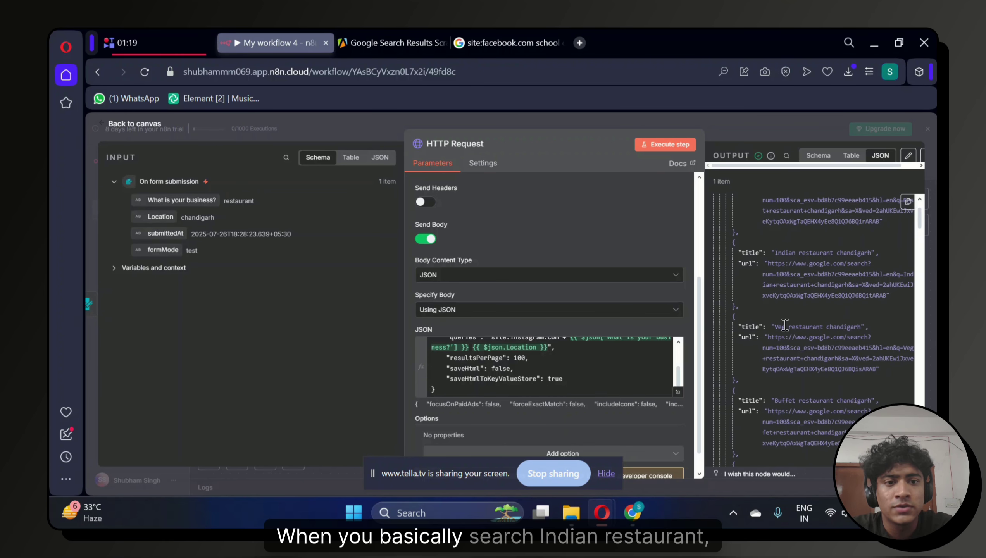
scroll(775, 351, "down", 10)
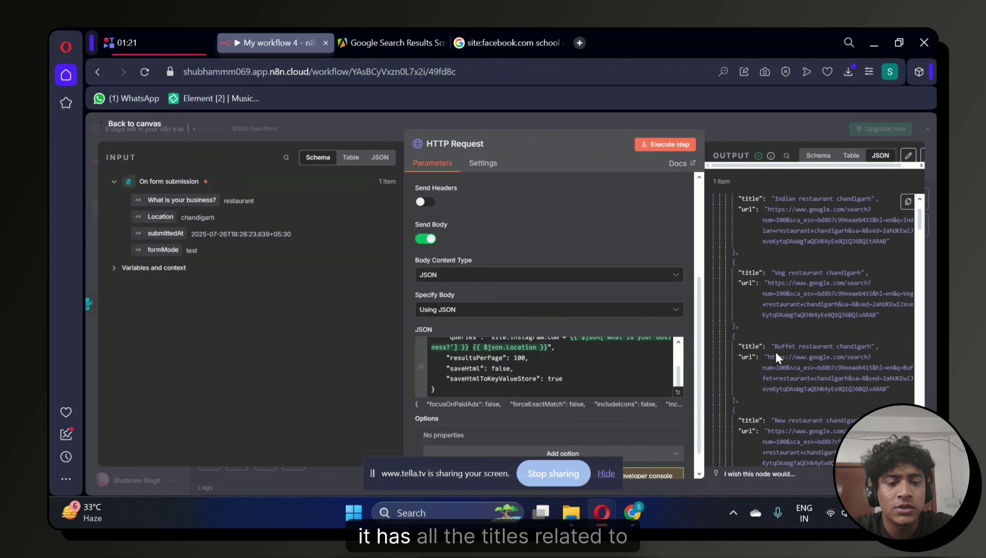
scroll(776, 352, "down", 4)
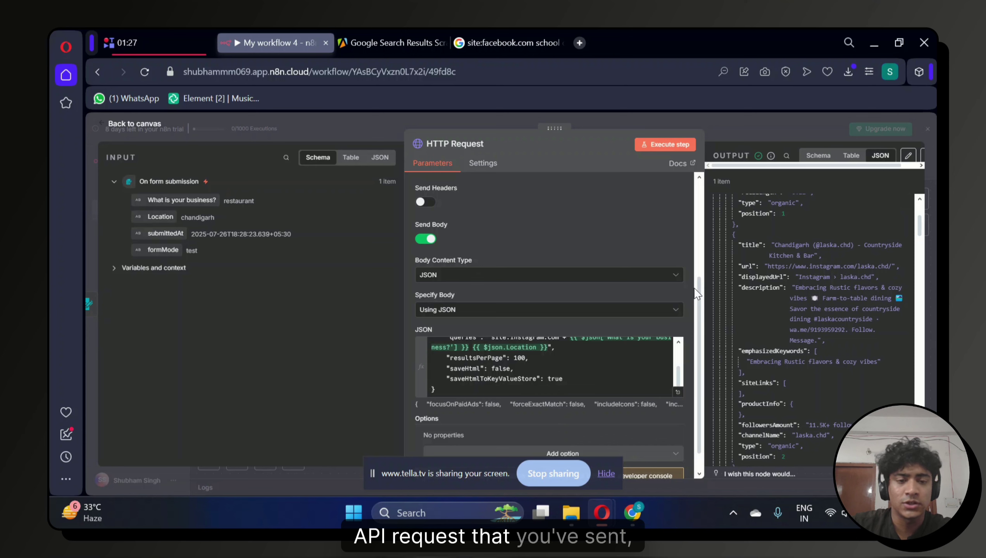
scroll(632, 333, "up", 1)
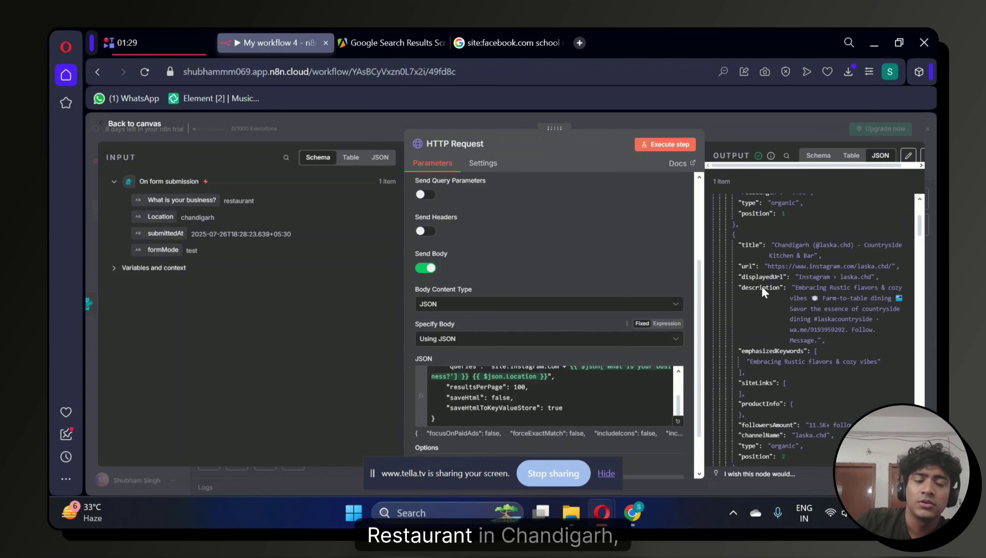
scroll(791, 281, "down", 10)
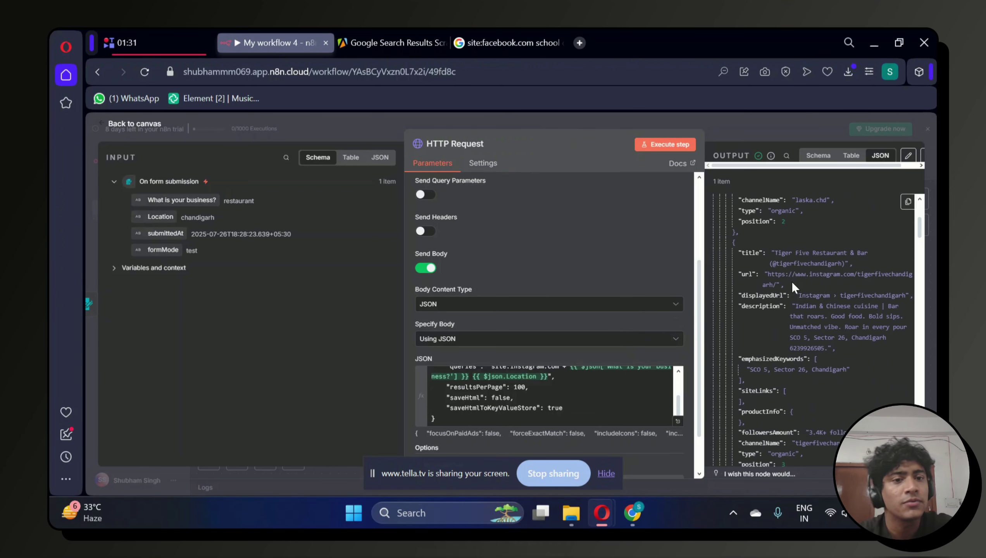
scroll(792, 288, "down", 10)
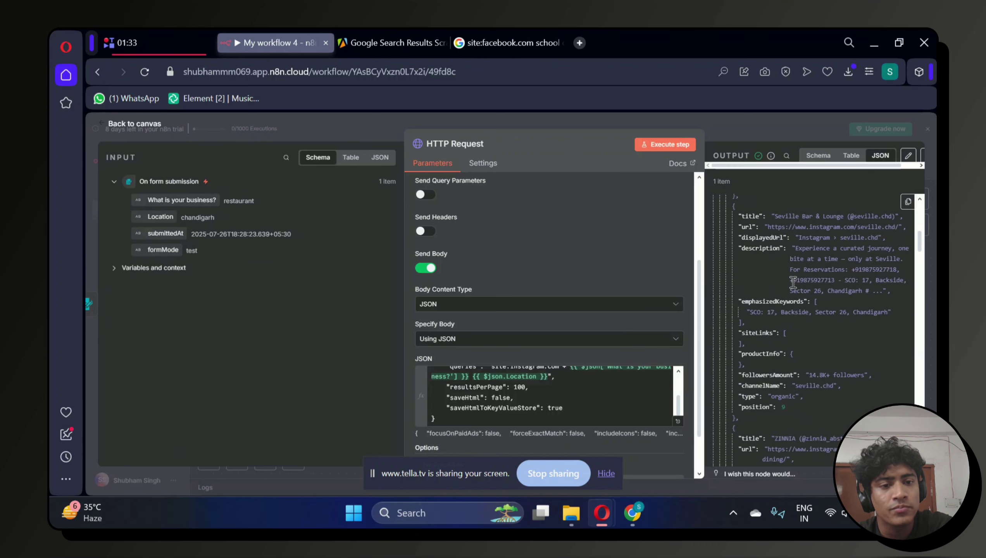
scroll(792, 282, "down", 2)
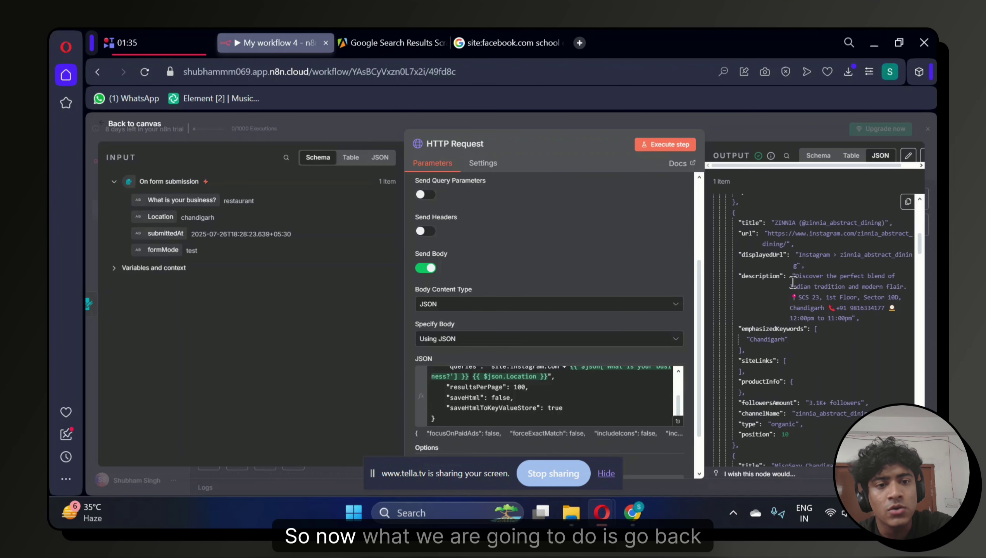
Return to the canvas and add a Wait node after the HTTP Request node
left_click(131, 131)
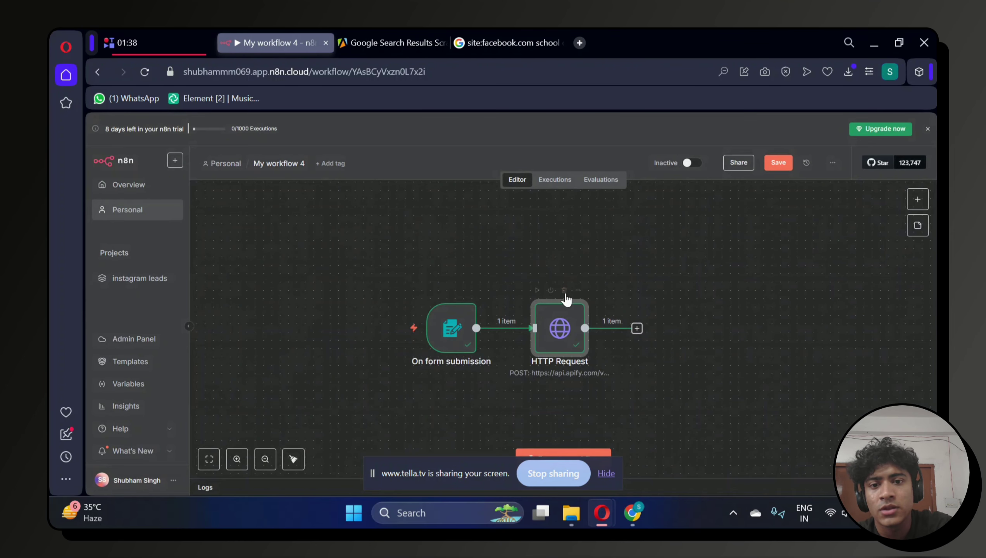
left_click(637, 329)
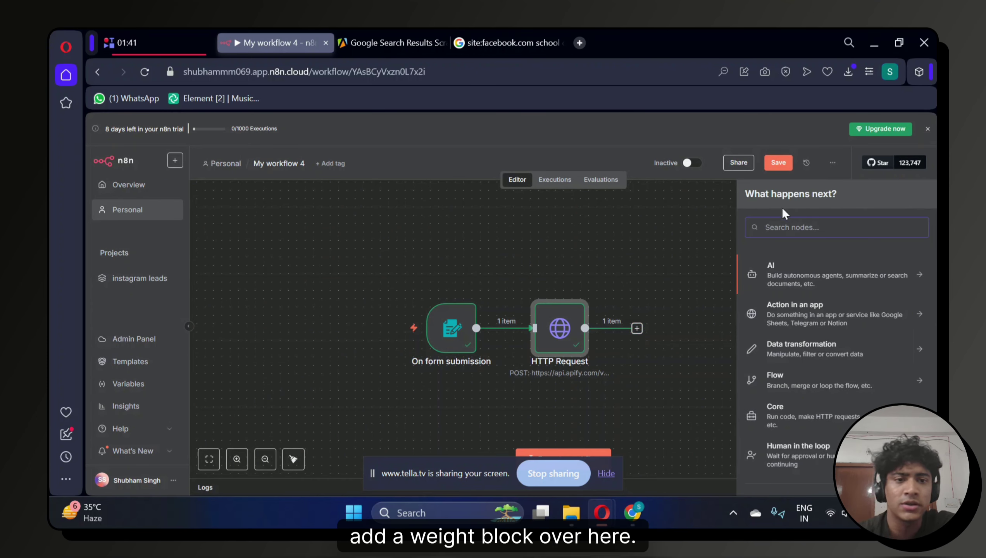
type("wai")
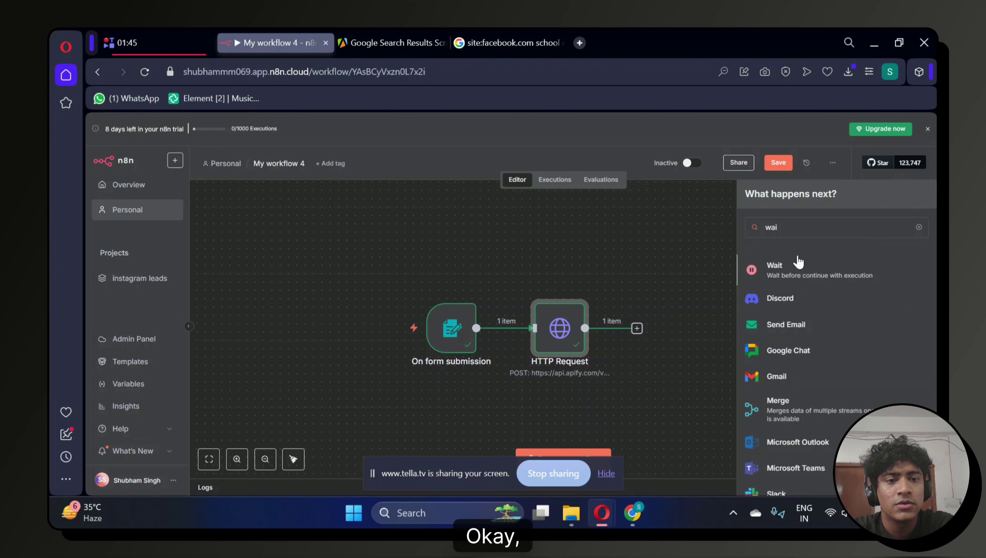
left_click(768, 258)
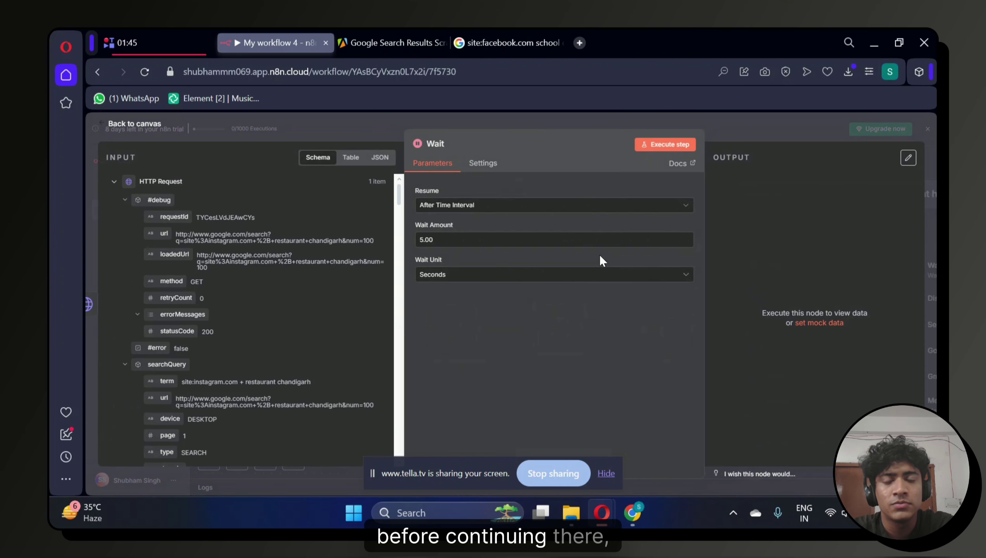
Set the Wait node's wait amount to 12 seconds
left_click(539, 237)
type("10")
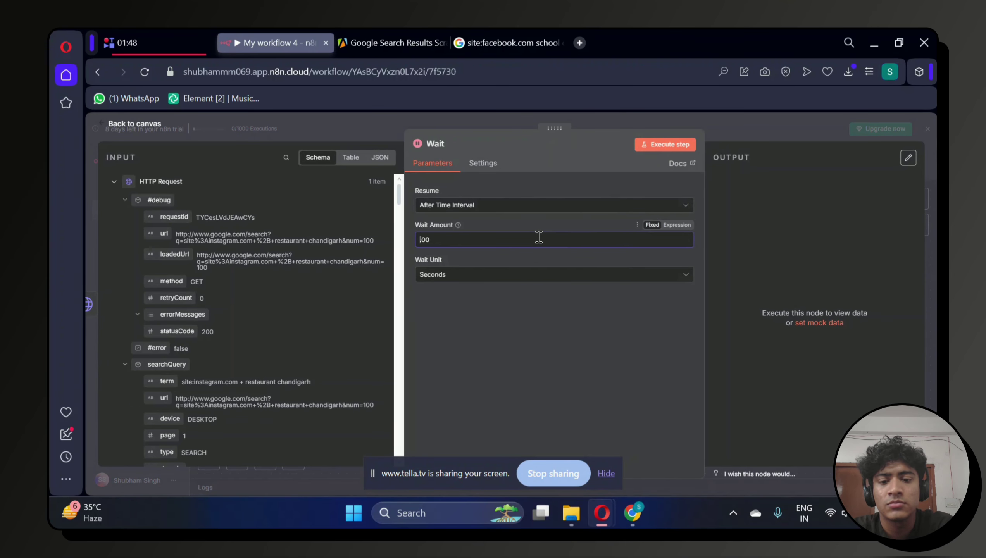
left_click(494, 354)
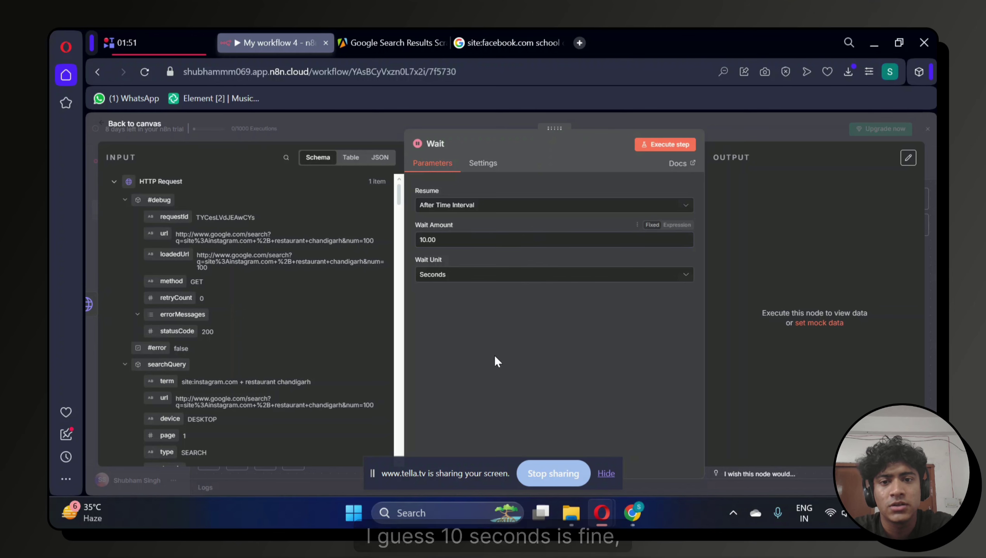
left_click(429, 239)
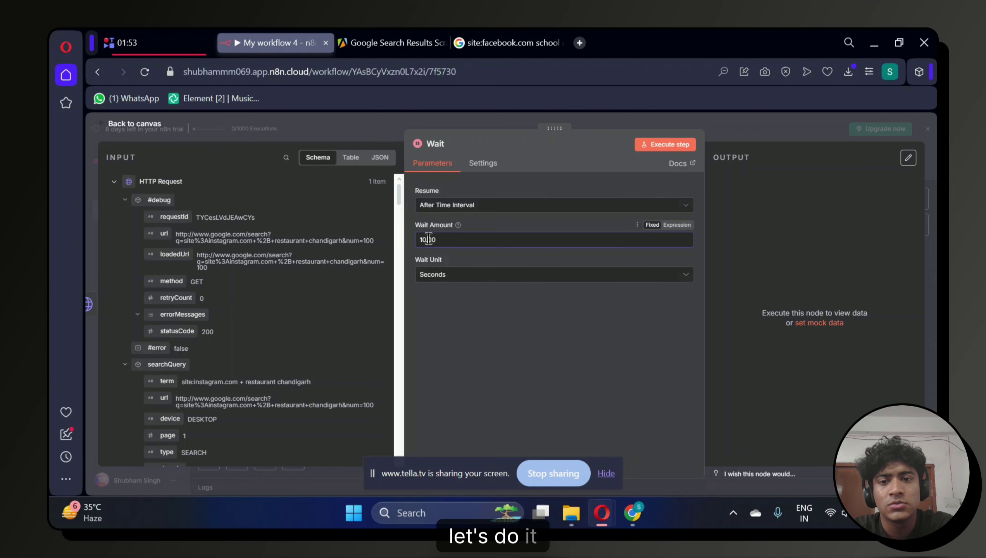
key("BackSpace")
type("2")
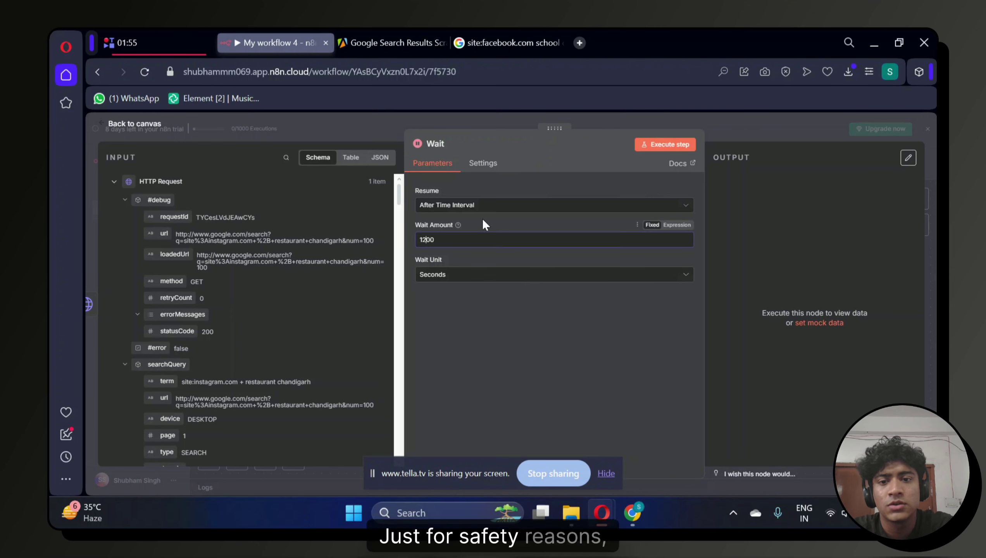
left_click(468, 340)
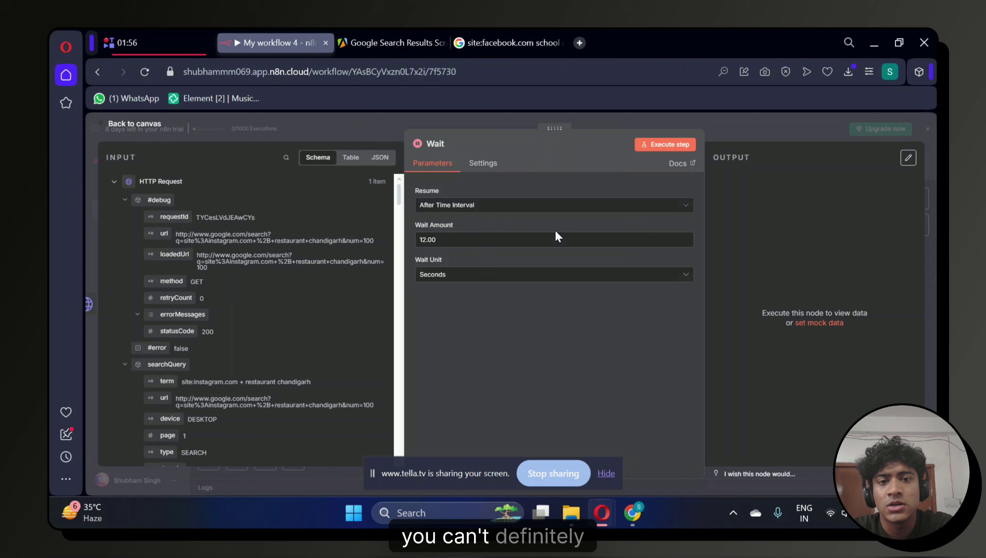
Execute the Wait step, widen its output area and review the returned JSON
left_click(670, 145)
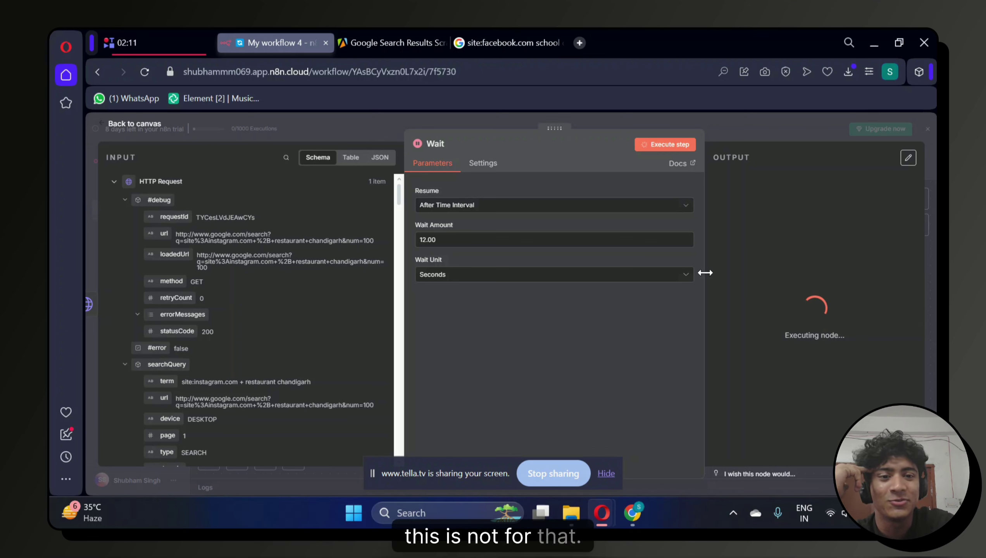
left_click_drag(705, 273, 681, 278)
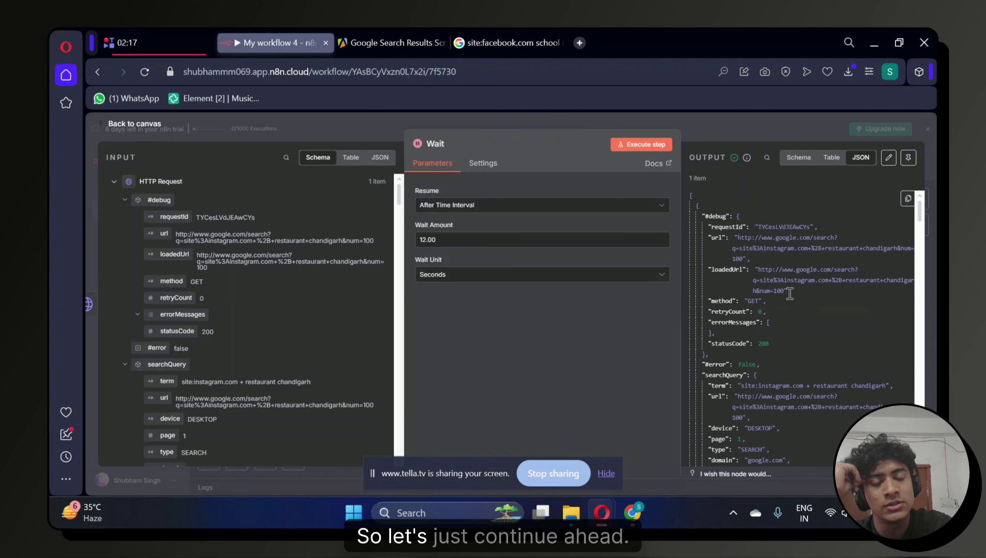
scroll(789, 293, "down", 10)
scroll(789, 293, "down", 10)
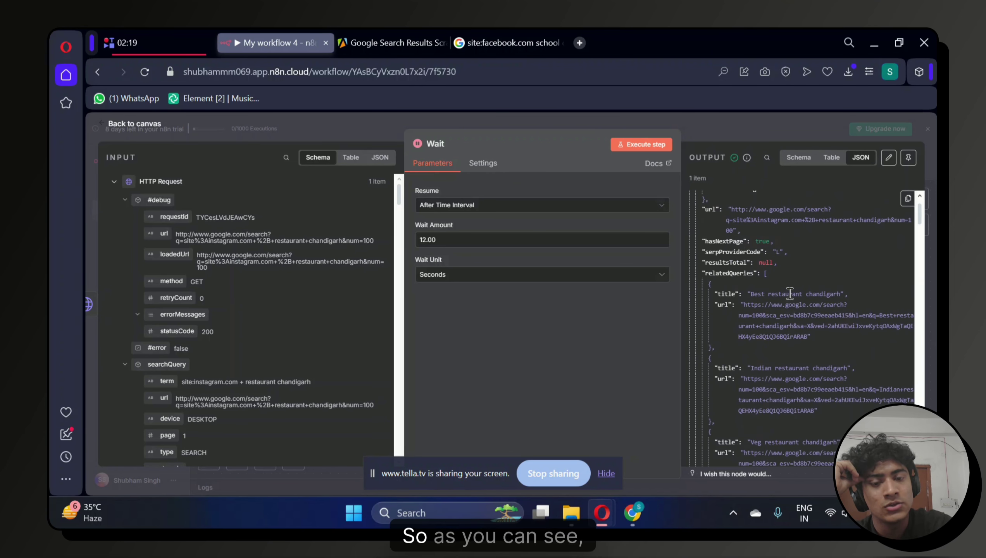
scroll(788, 293, "up", 20)
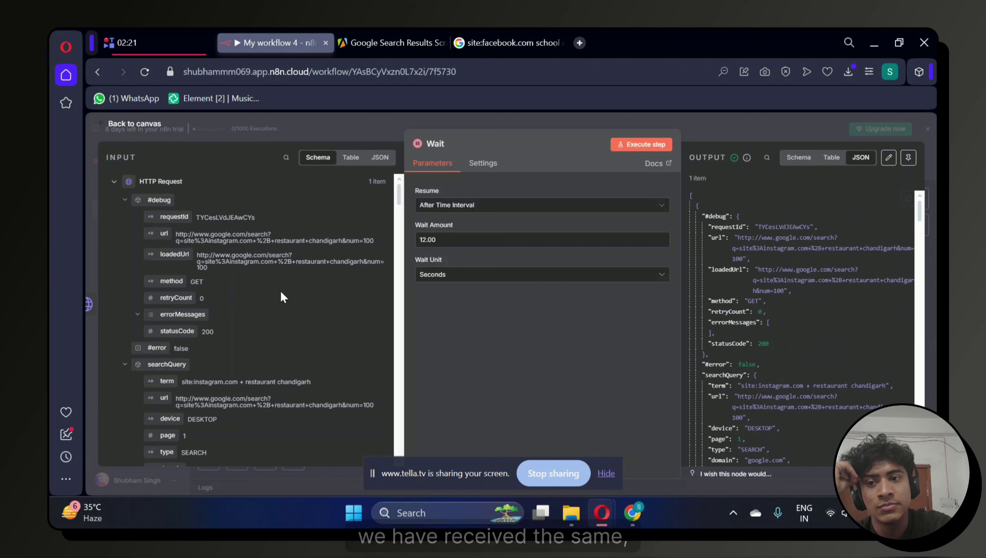
Show the Wait node's input as JSON and compare it with the output, reading through the organic Instagram results
left_click(380, 158)
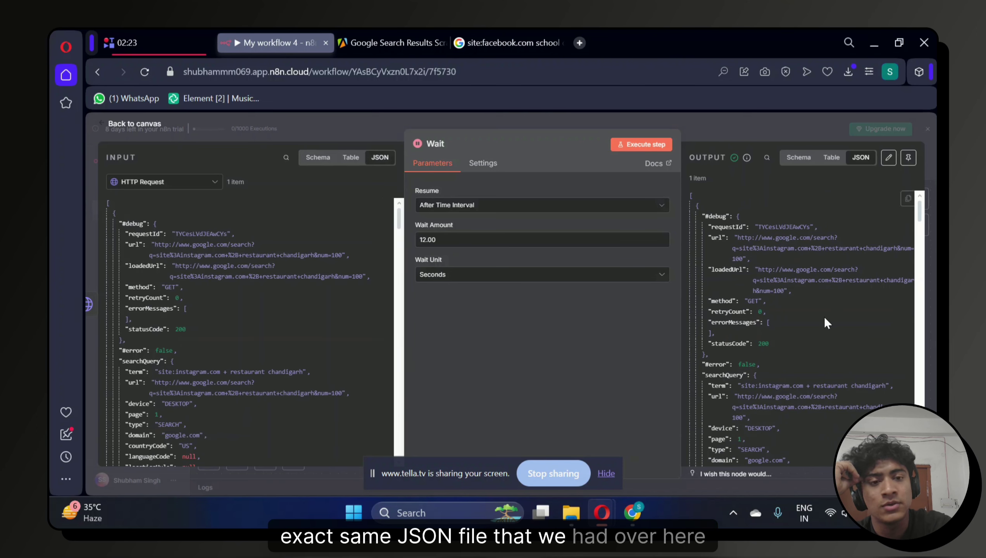
scroll(824, 316, "down", 15)
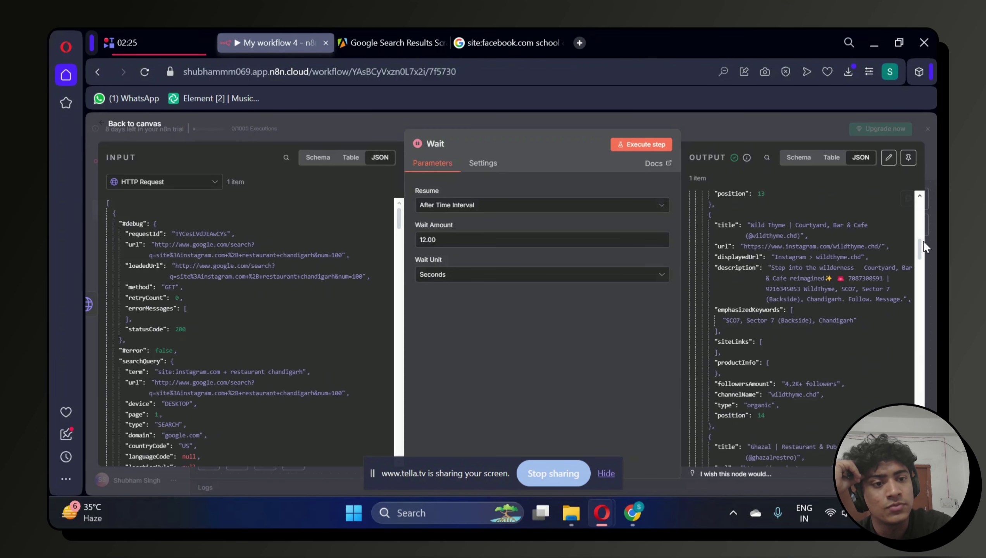
left_click_drag(923, 245, 917, 312)
scroll(823, 313, "up", 10)
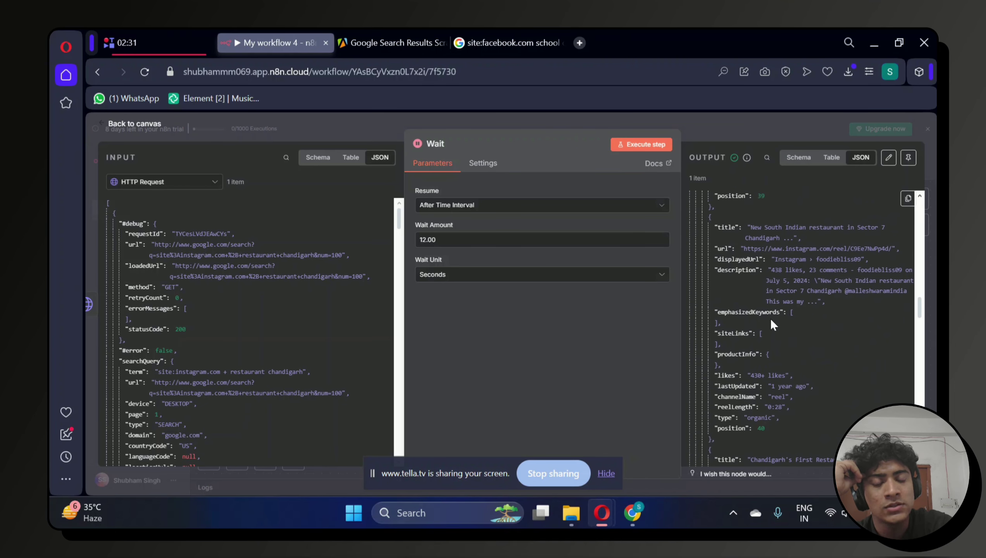
left_click_drag(770, 318, 759, 286)
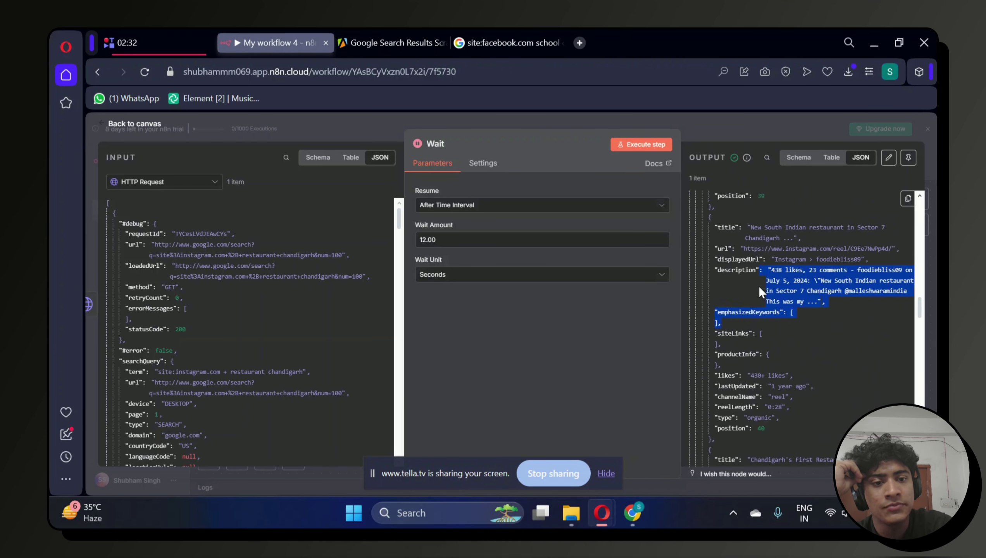
Return to the canvas and add a Code node after the Wait node
left_click(137, 122)
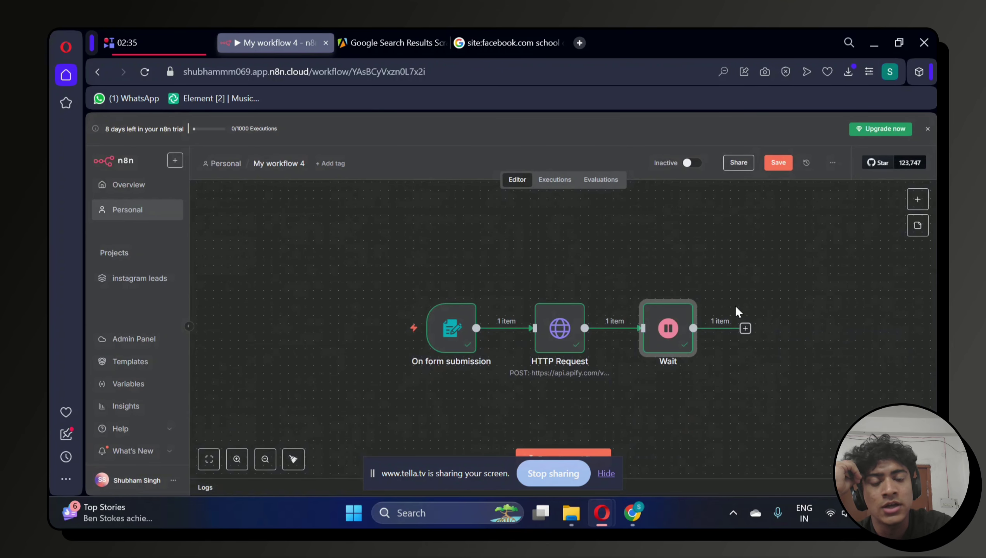
scroll(734, 310, "right", 3)
left_click(660, 329)
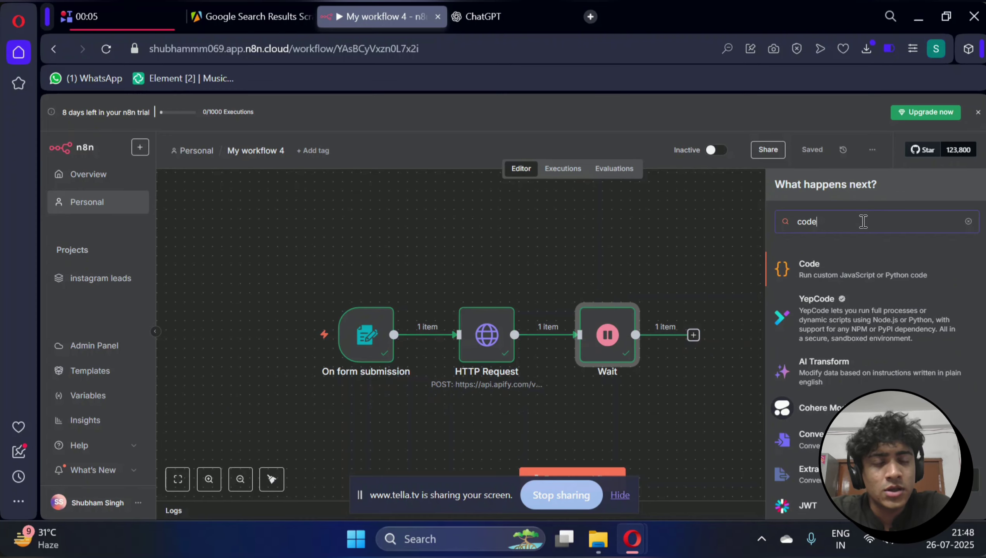
left_click(787, 262)
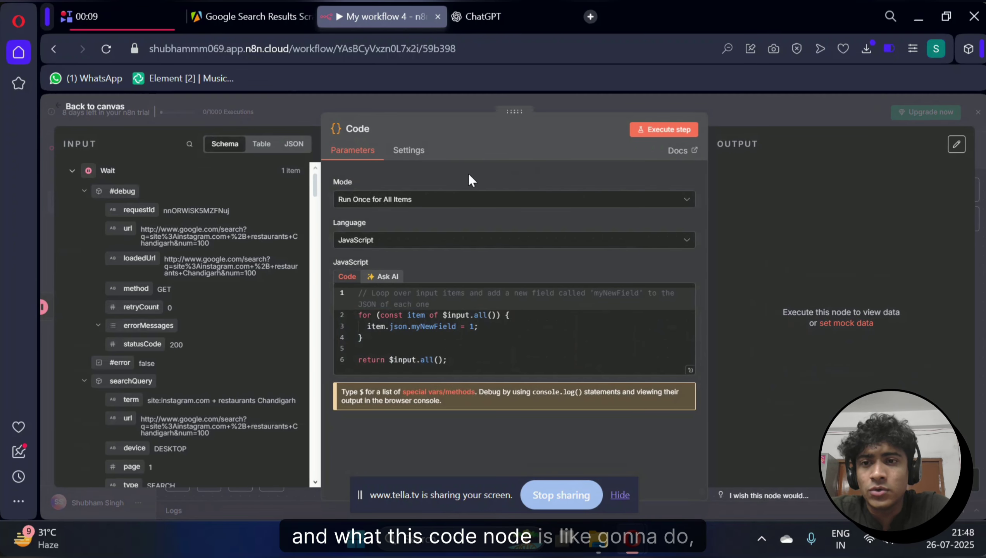
Show the Code node's input as JSON and clear the default JavaScript code
left_click(293, 144)
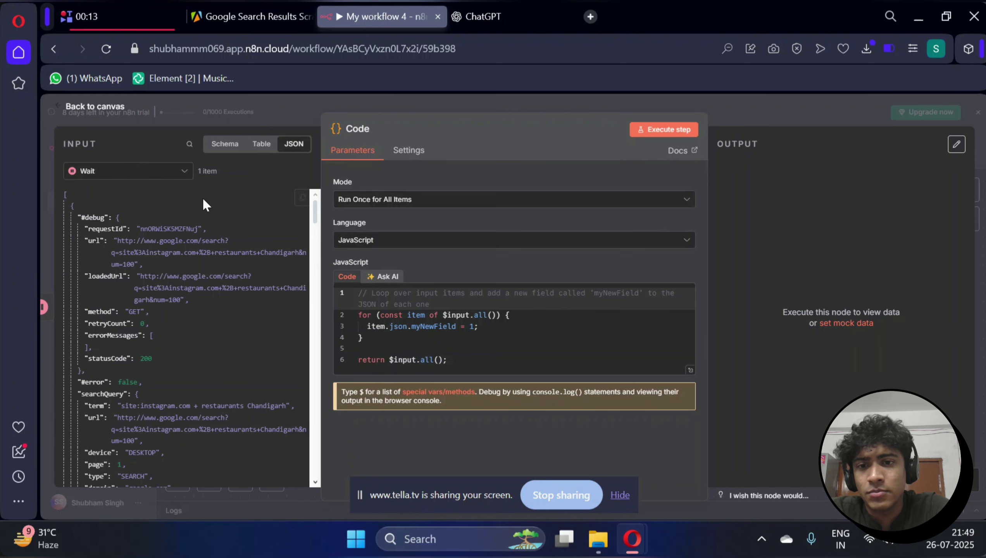
left_click(457, 357)
key("ctrl+a")
key("BackSpace")
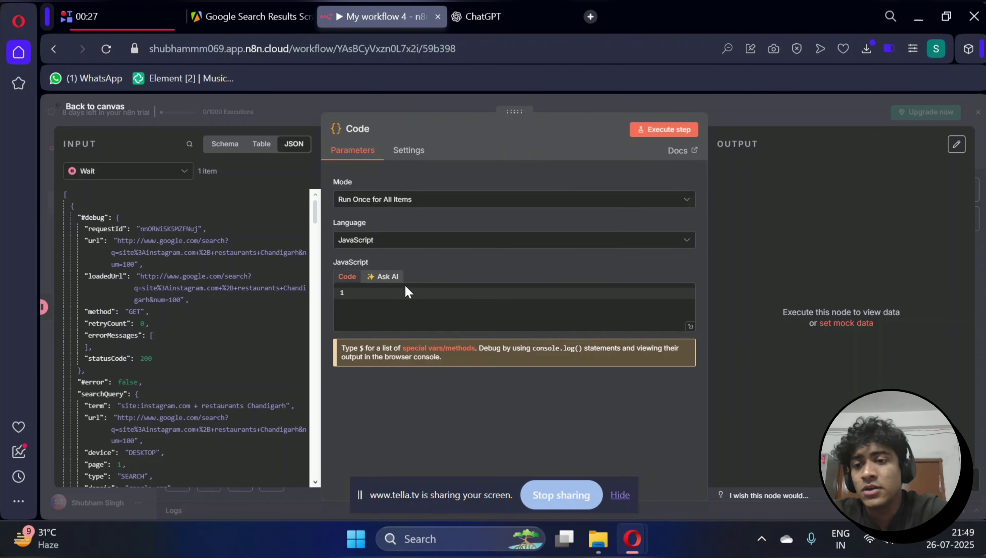
Examine the Wait node's JSON for its related queries and organic results, highlighting the first entries under organicResults
scroll(271, 333, "down", 10)
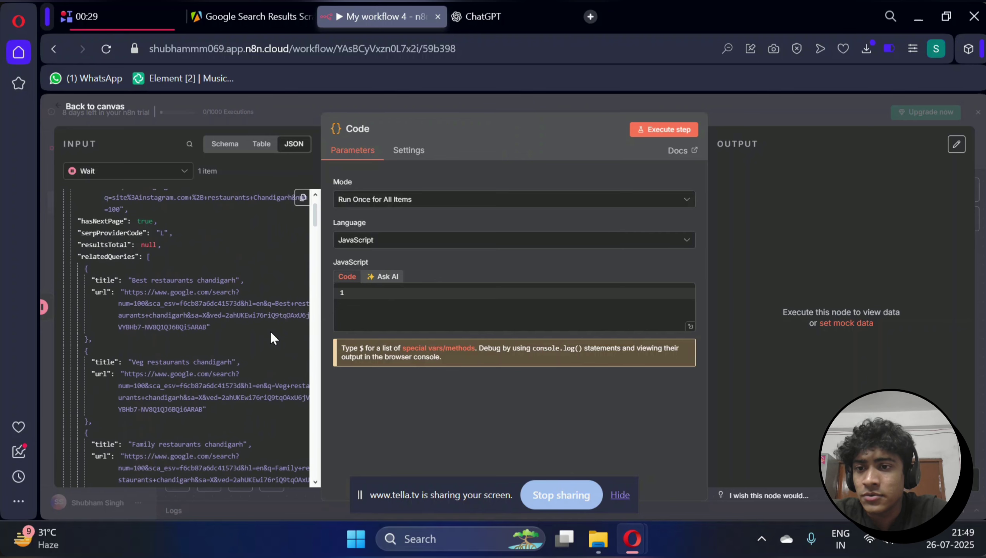
scroll(273, 338, "down", 1)
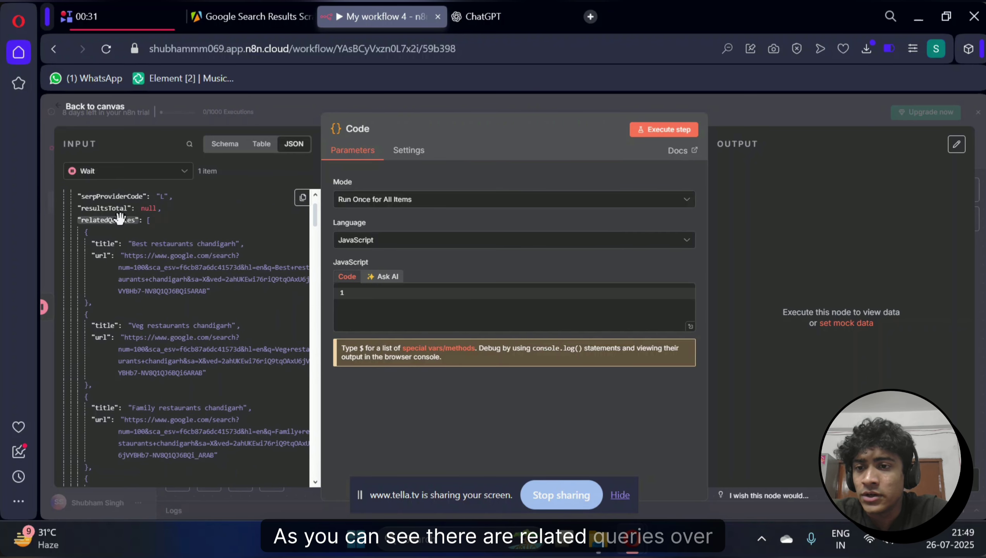
scroll(103, 224, "down", 10)
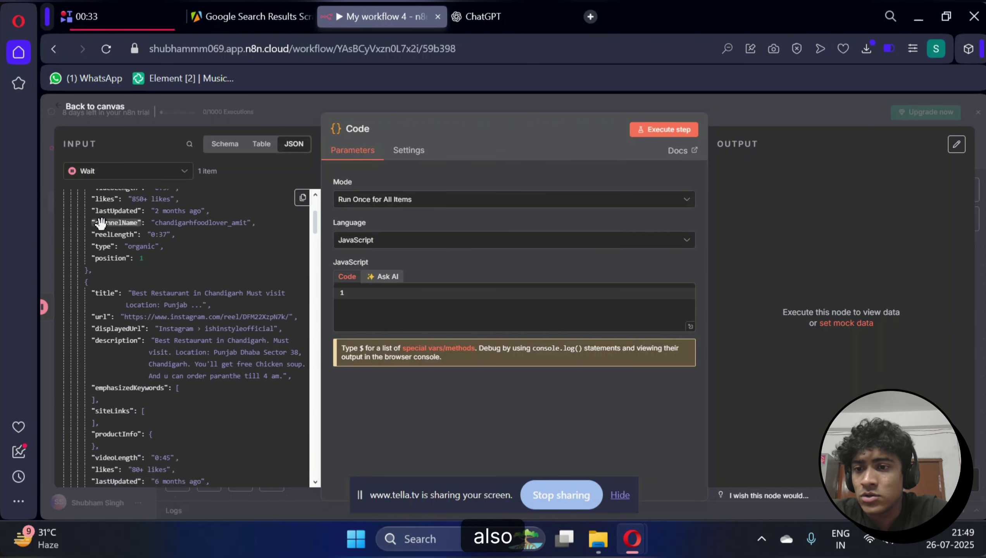
scroll(102, 223, "up", 2)
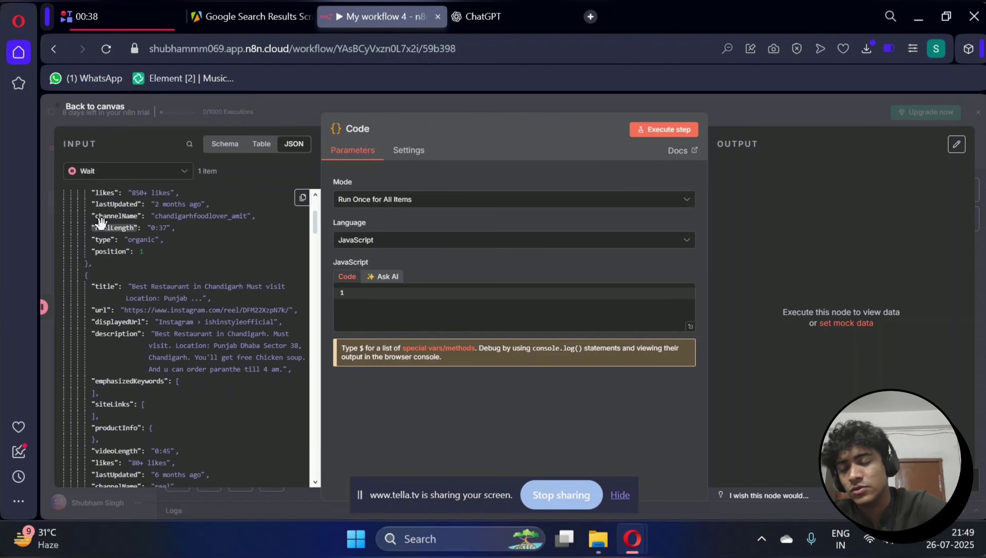
scroll(101, 222, "down", 4)
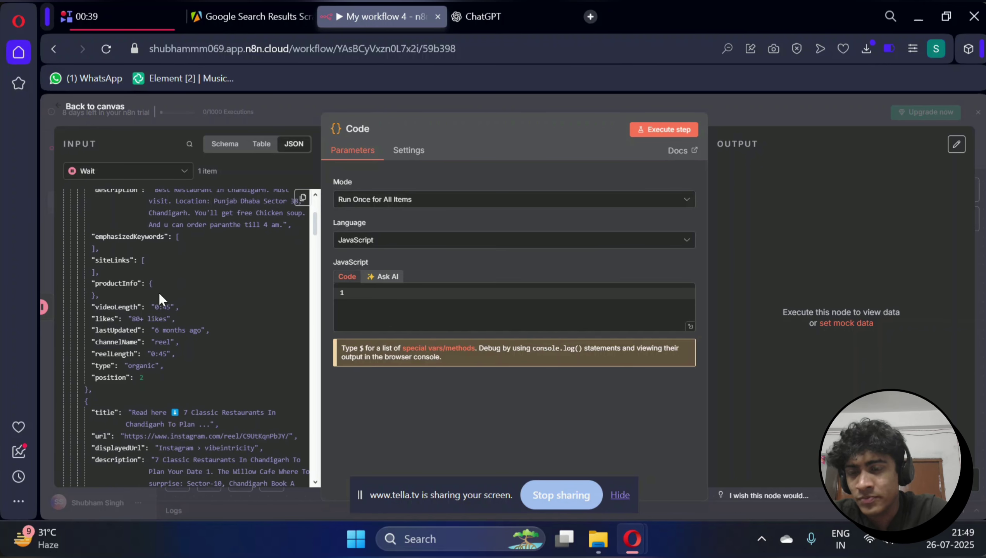
scroll(158, 292, "down", 5)
scroll(158, 292, "up", 10)
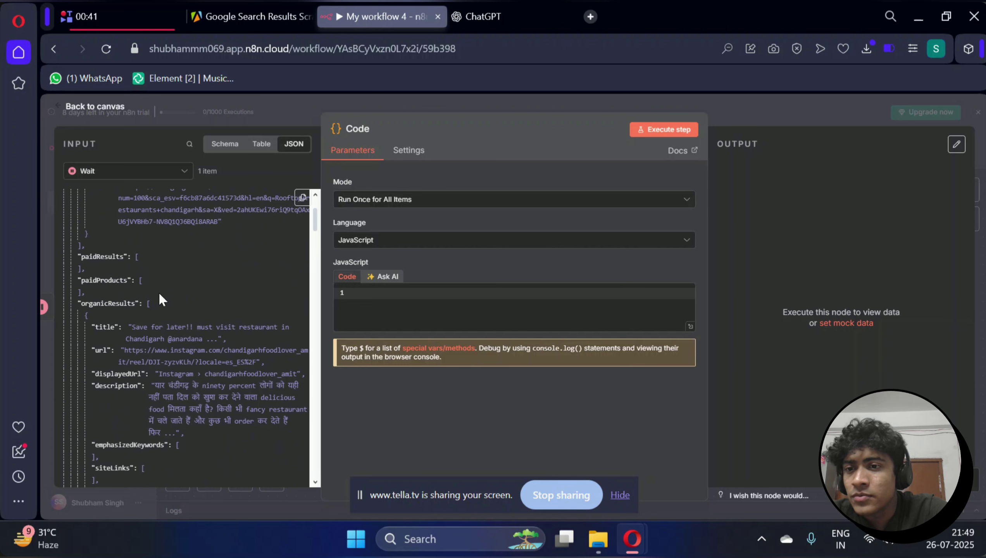
scroll(158, 291, "down", 2)
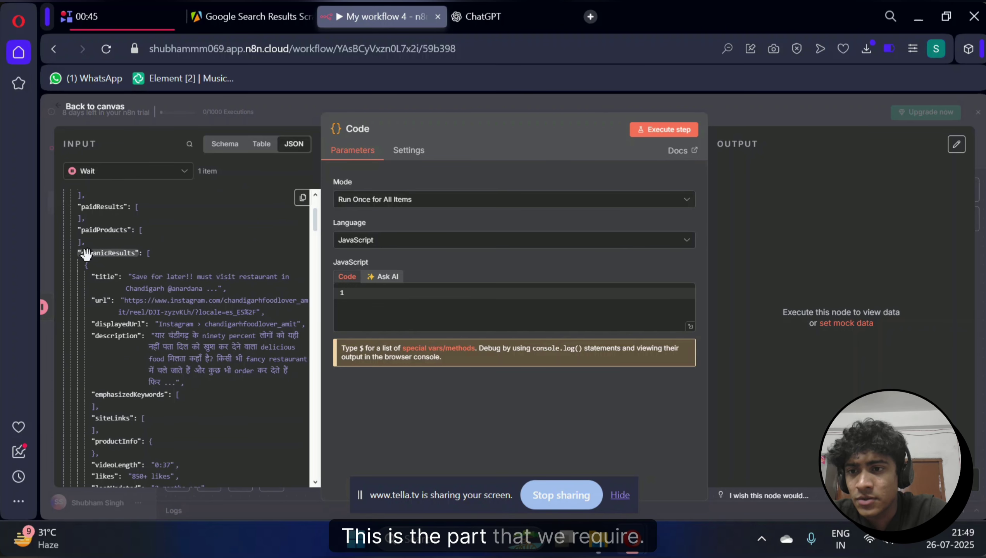
left_click_drag(77, 253, 120, 286)
left_click_drag(107, 266, 204, 417)
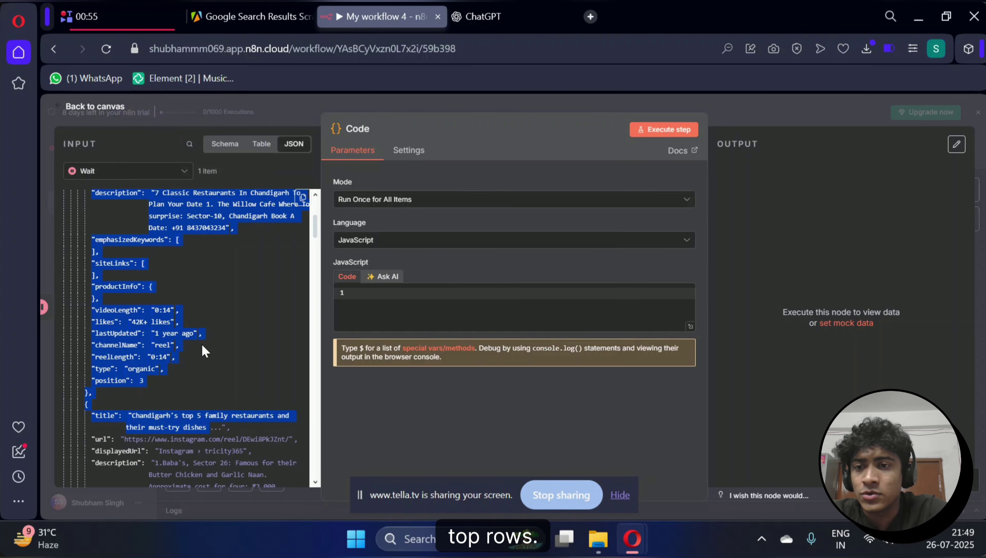
scroll(201, 342, "up", 5)
scroll(201, 343, "up", 4)
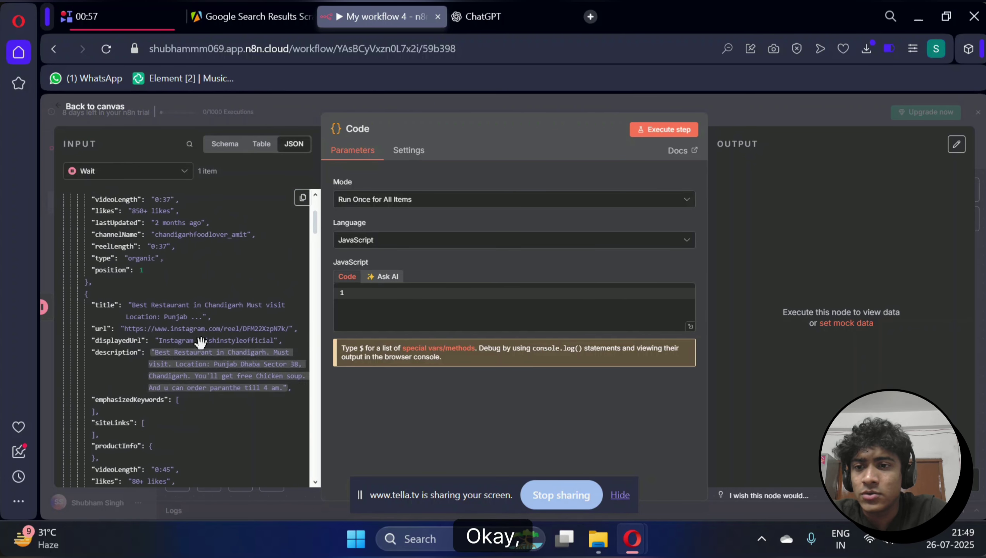
Try to copy the item path of an organic result entry from the input JSON
left_click(307, 200)
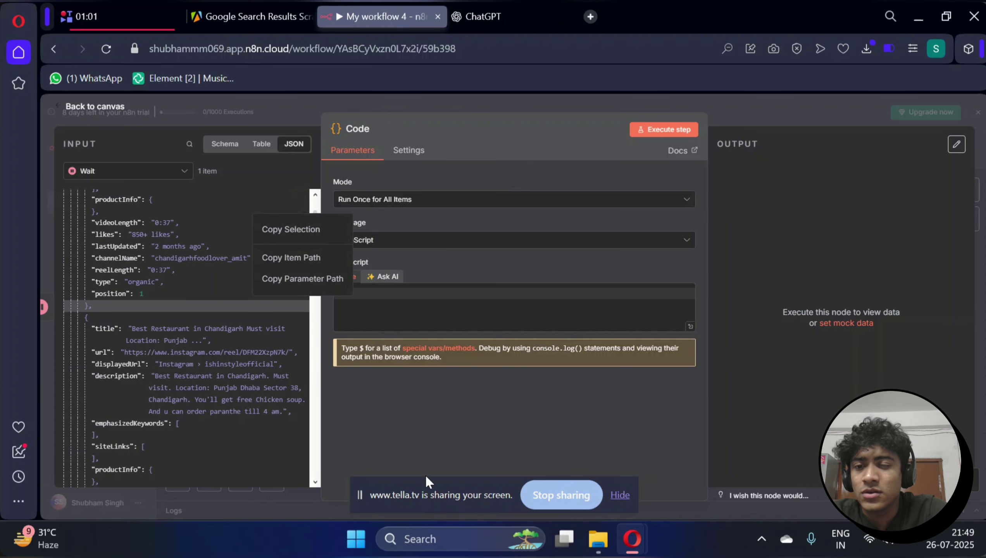
double_click(398, 357)
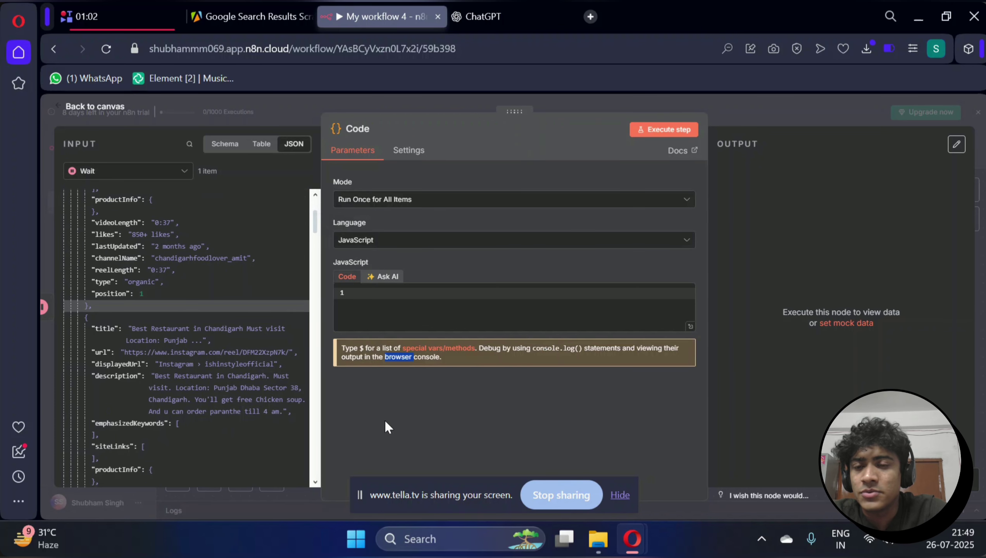
left_click(224, 169)
left_click(224, 317)
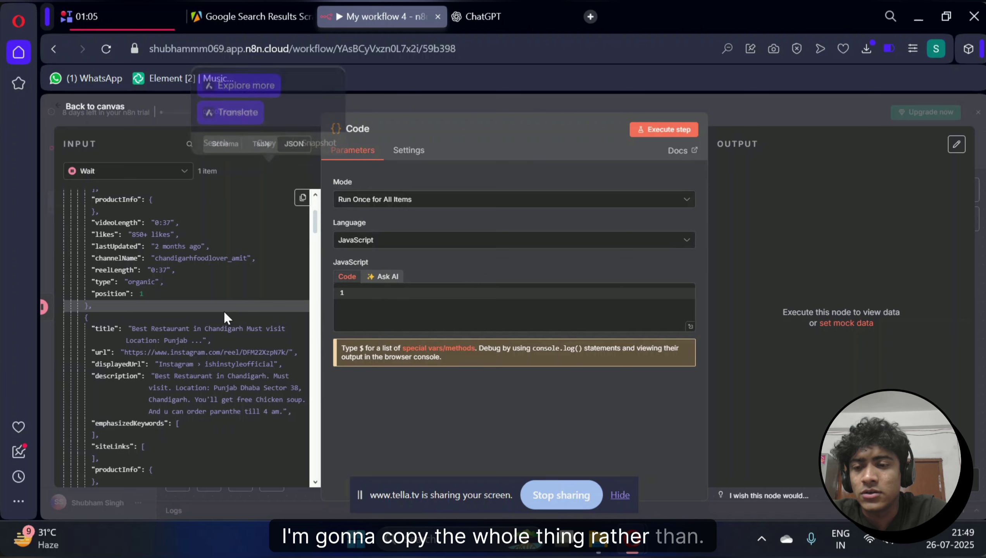
left_click(301, 198)
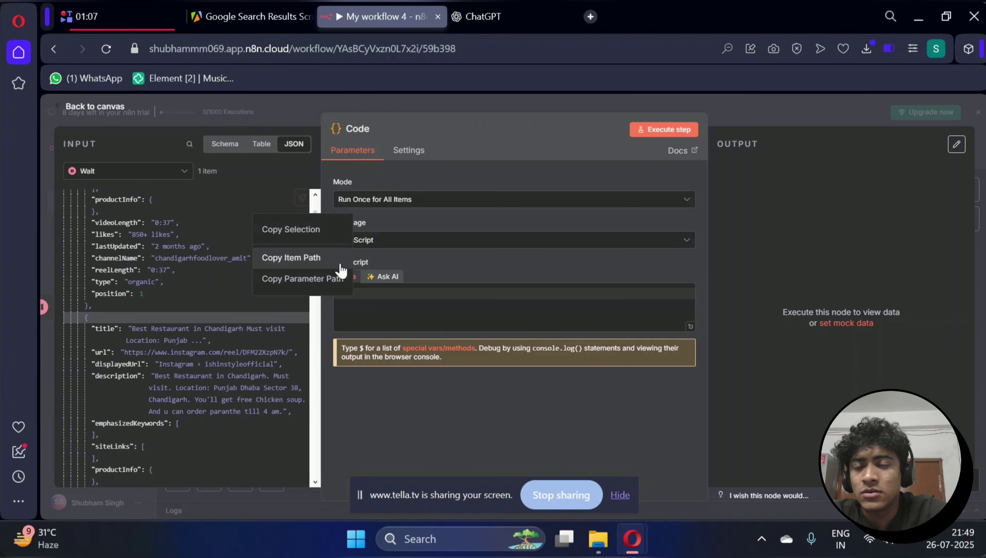
left_click(332, 256)
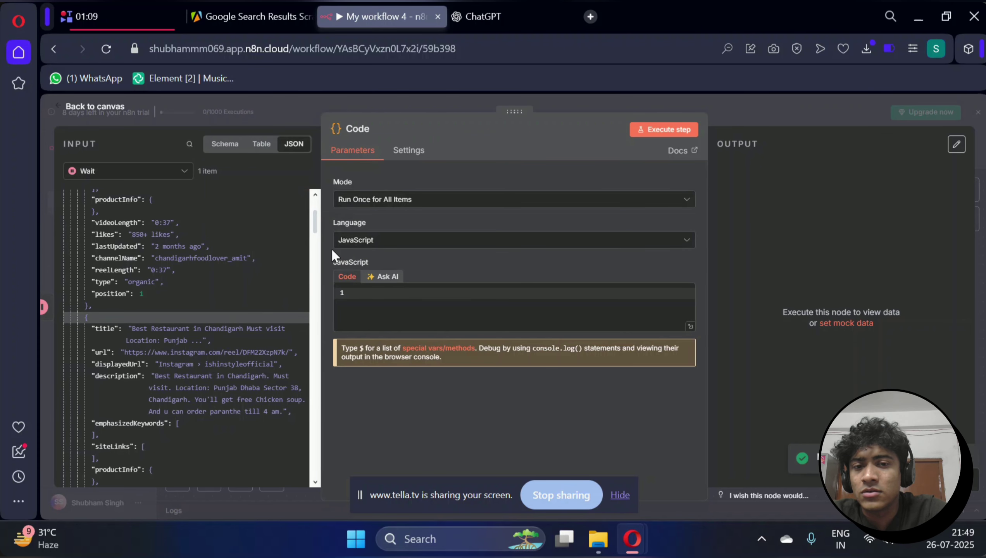
Reopen the Code node, copy its whole JSON input, and paste it into a new ChatGPT message
left_click(102, 107)
double_click(729, 336)
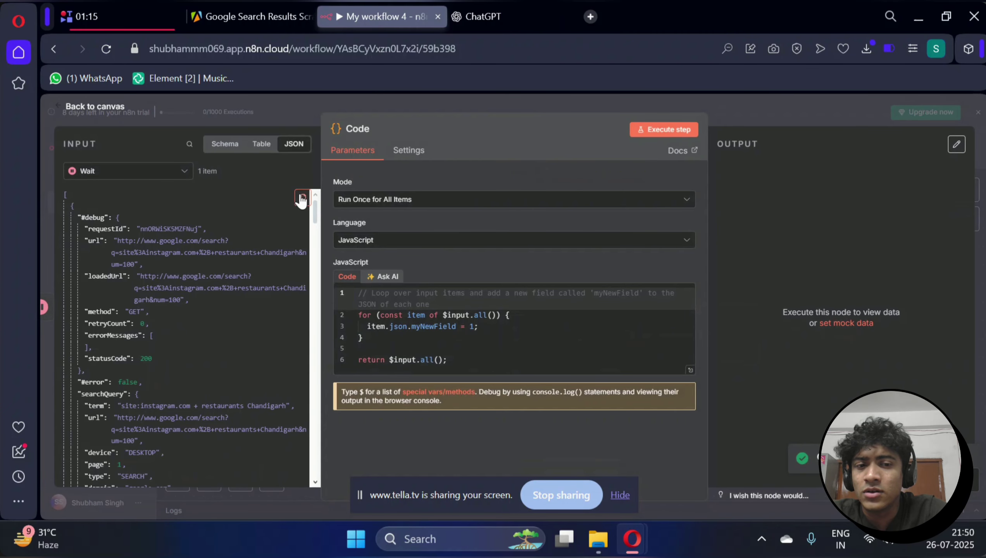
left_click(476, 4)
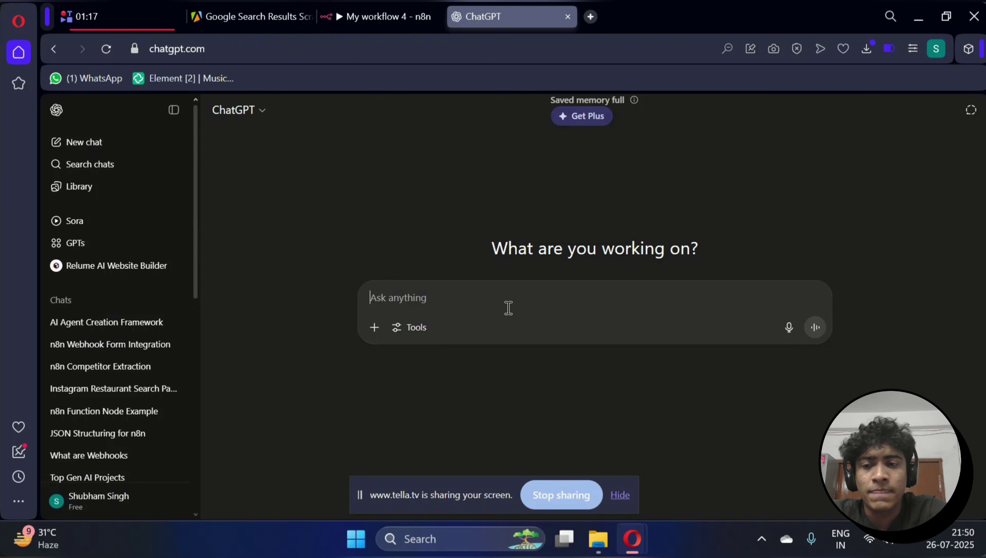
key("ctrl+shift+s")
key("ctrl+v")
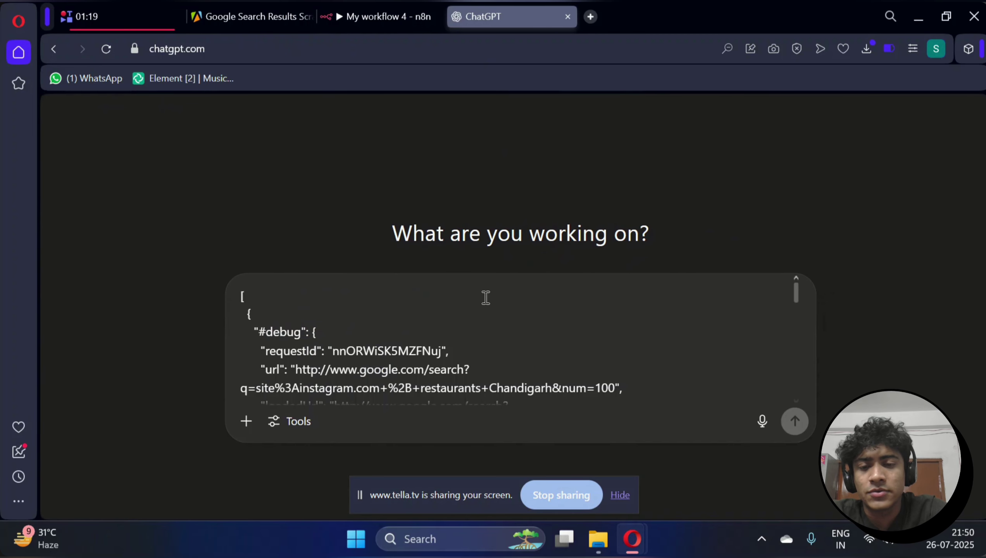
key("ctrl+shift+s")
Delete everything before the organicResults array from the JSON pasted into the message
scroll(485, 353, "down", 5)
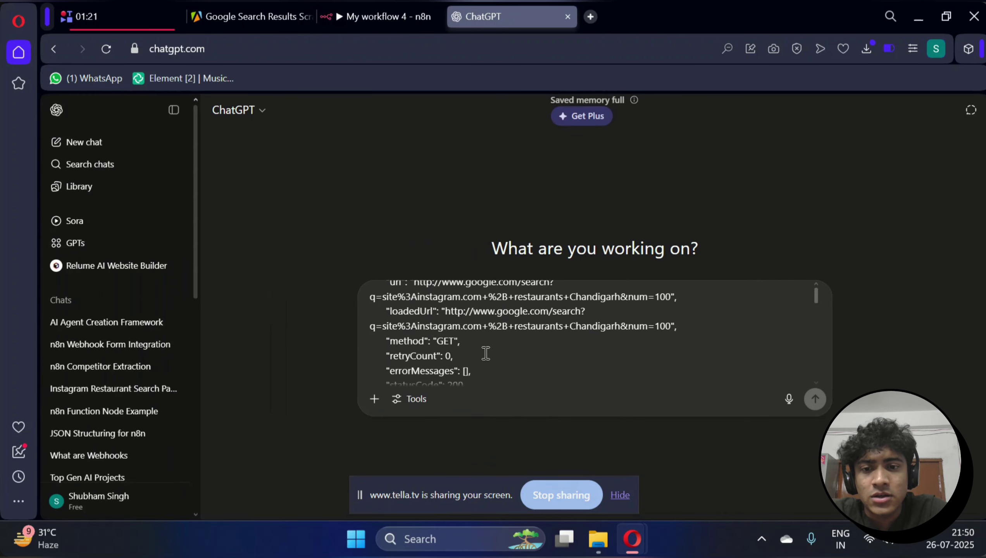
scroll(485, 353, "down", 10)
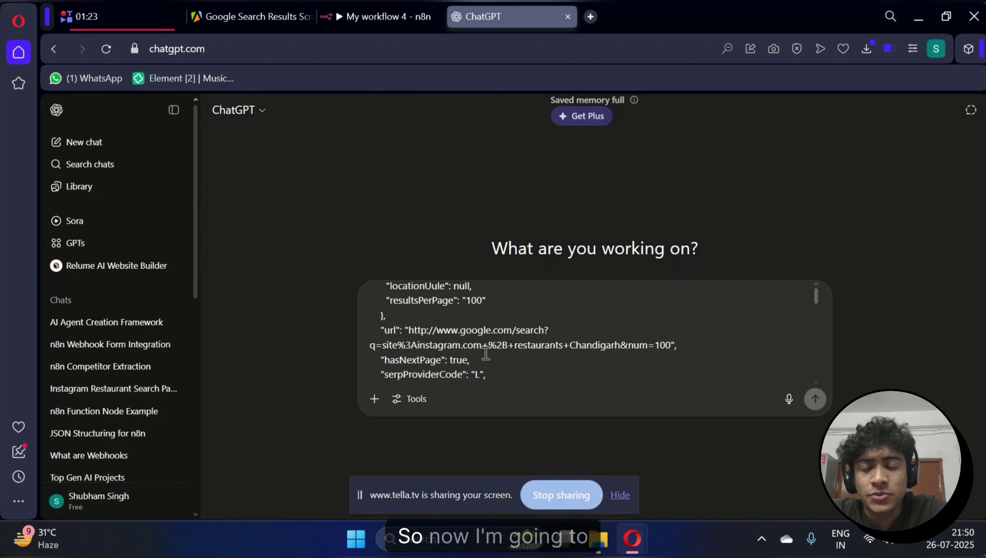
scroll(486, 353, "down", 6)
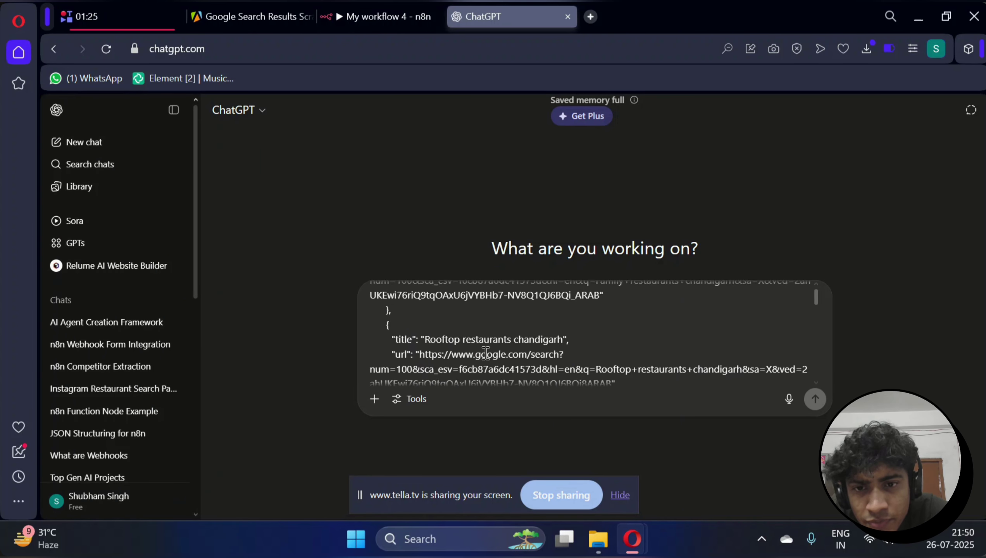
scroll(486, 353, "down", 8)
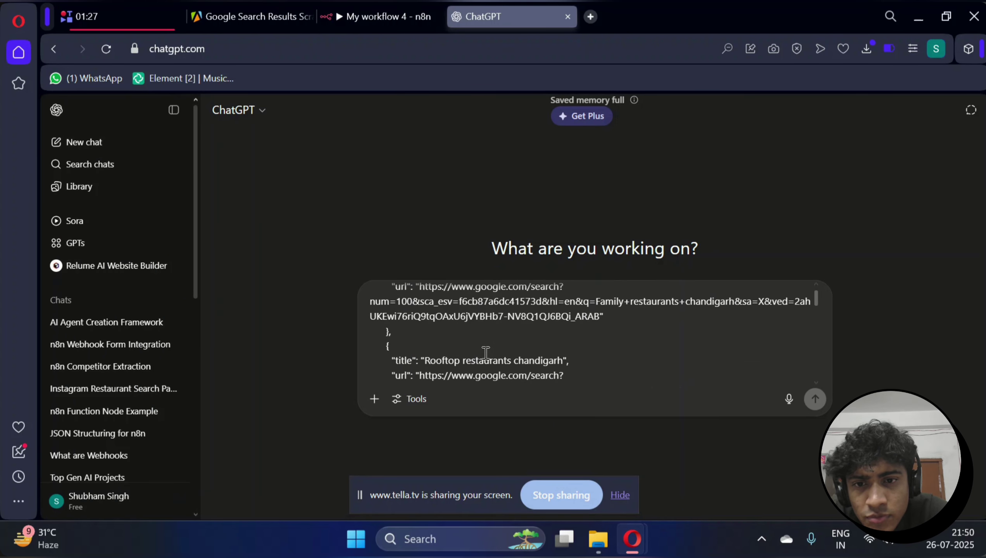
scroll(485, 353, "up", 3)
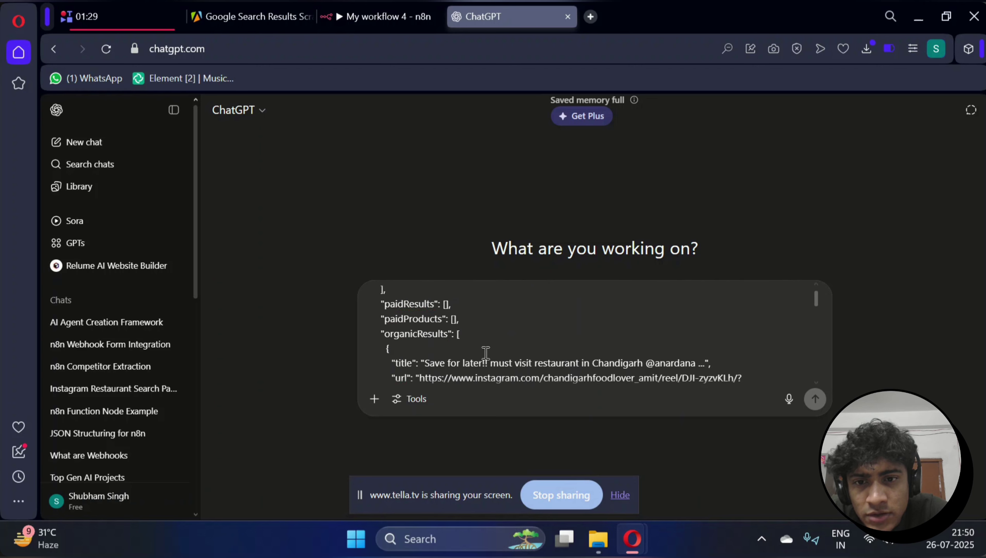
left_click_drag(464, 322, 453, 307)
mouse_move(375, 235)
left_mouse_down()
mouse_move(344, 185)
mouse_move(359, 225)
left_mouse_up()
scroll(398, 307, "down", 2)
scroll(398, 308, "down", 15)
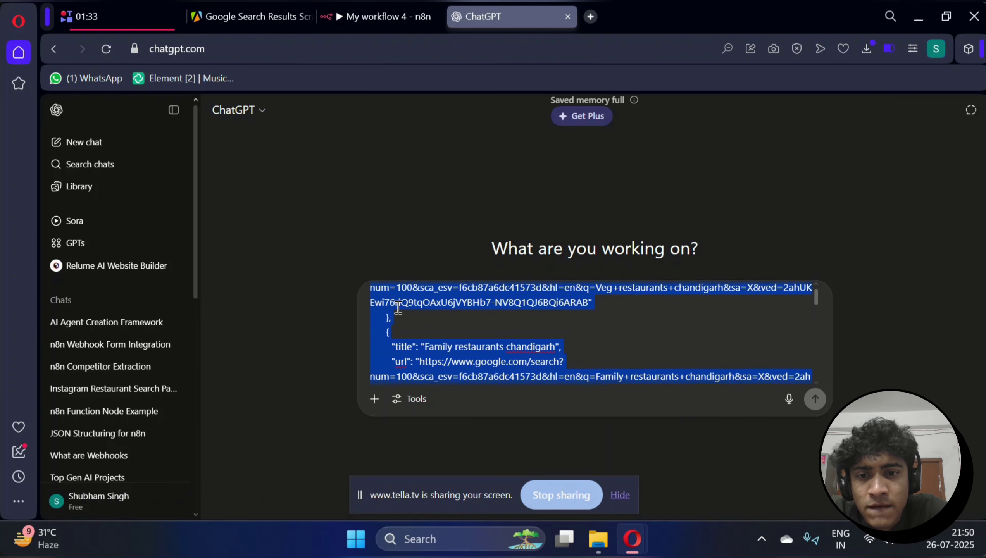
scroll(397, 308, "up", 10)
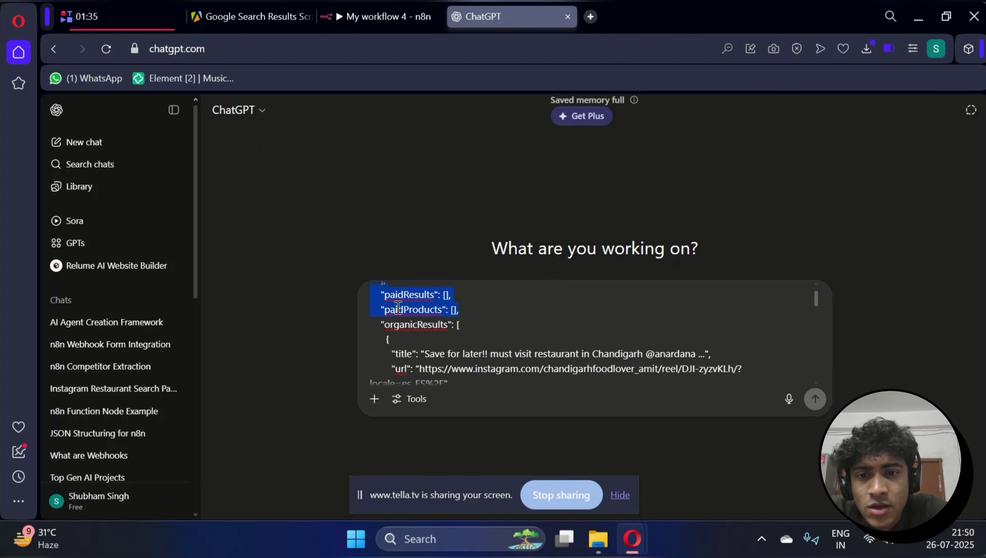
left_click(460, 298)
left_click_drag(460, 298, 354, 145)
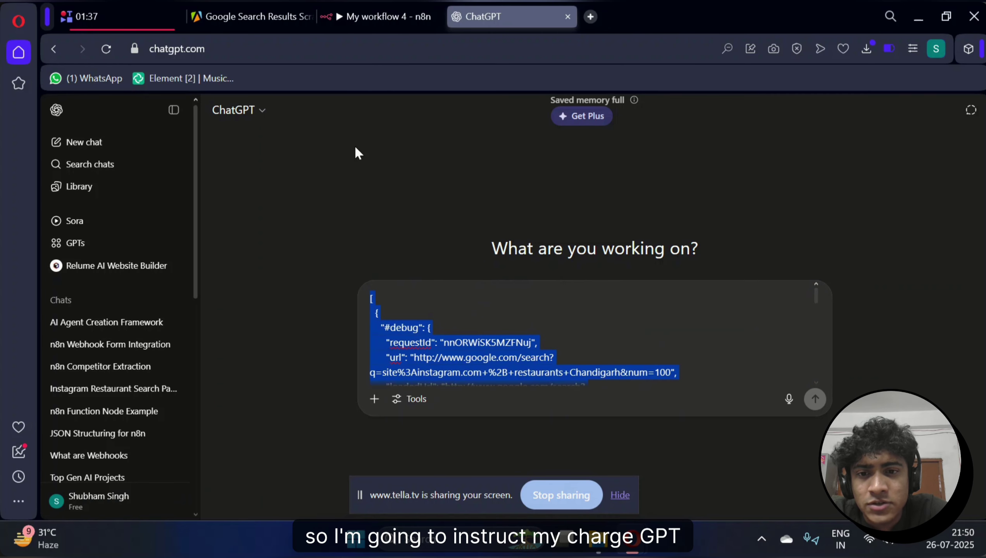
key("BackSpace")
Delete the rest of the pasted JSON from the eighth organic result's productInfo through to the end
scroll(483, 320, "down", 5)
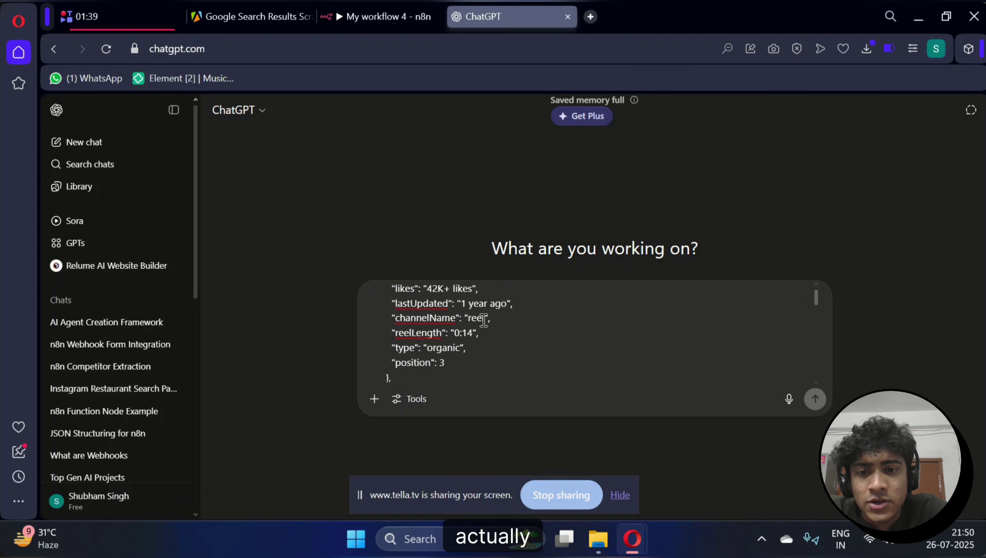
scroll(374, 291, "down", 2)
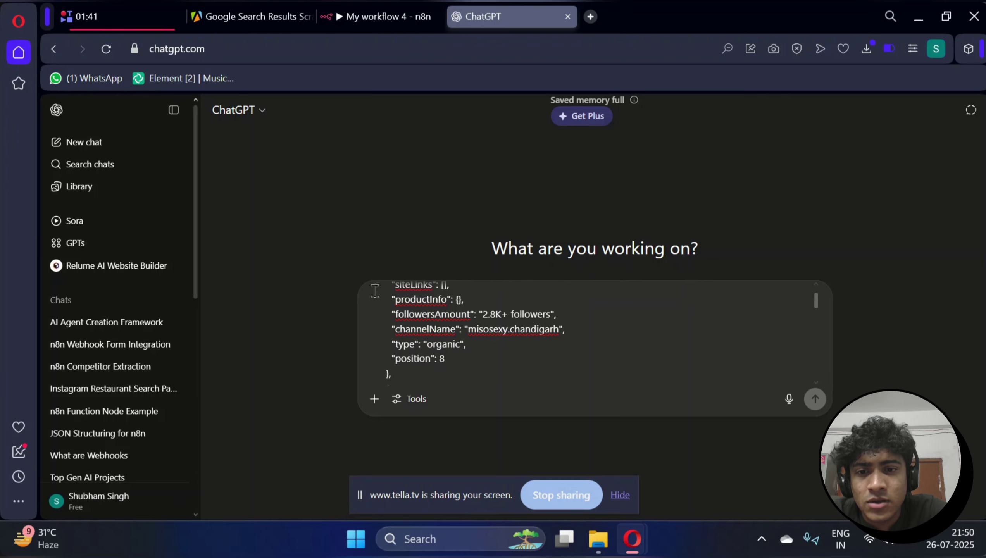
left_click_drag(389, 306, 587, 552)
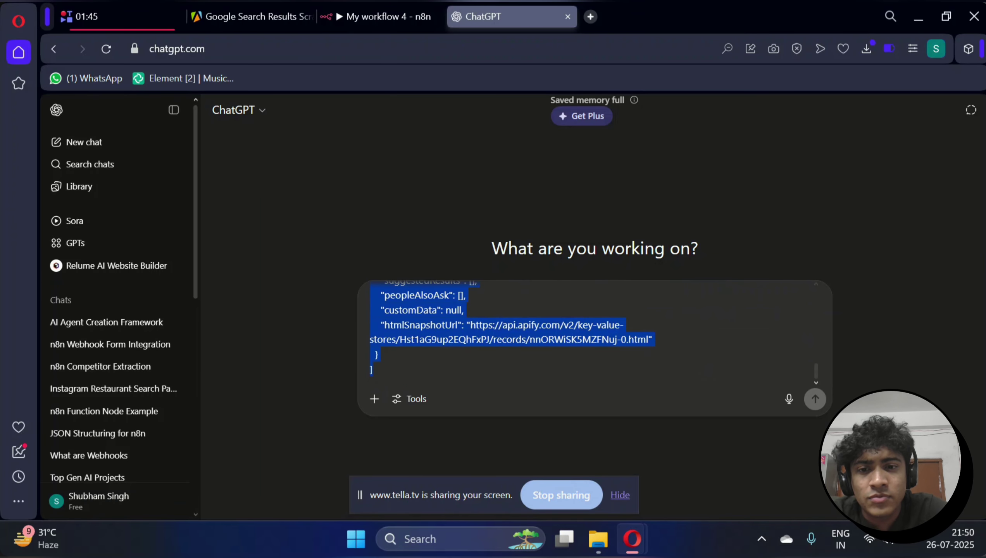
key("BackSpace")
Below the JSON, ask for an n8n code function block that takes in the variables of Organic Results only in the above json data
type("I w")
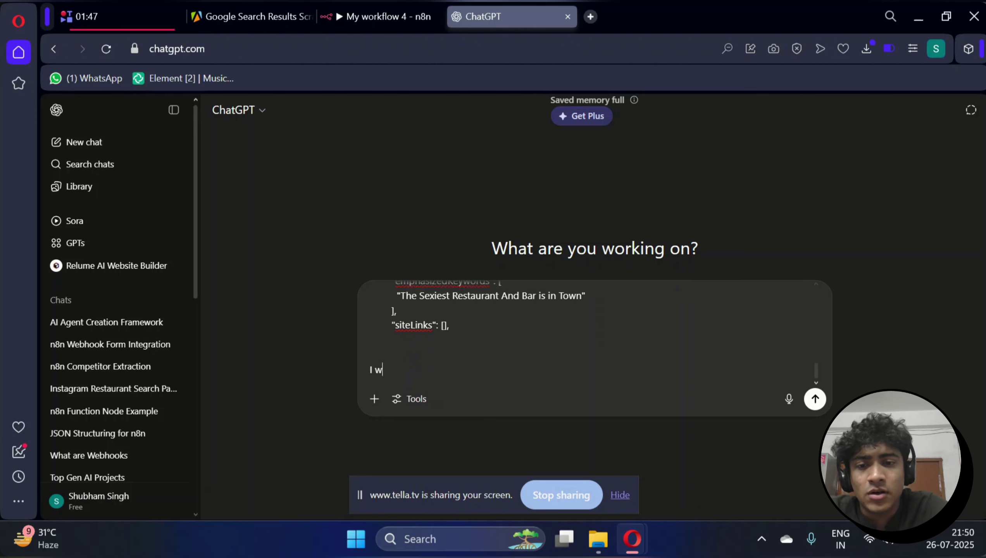
type("ant you ot")
key("BackSpace")
key("BackSpace")
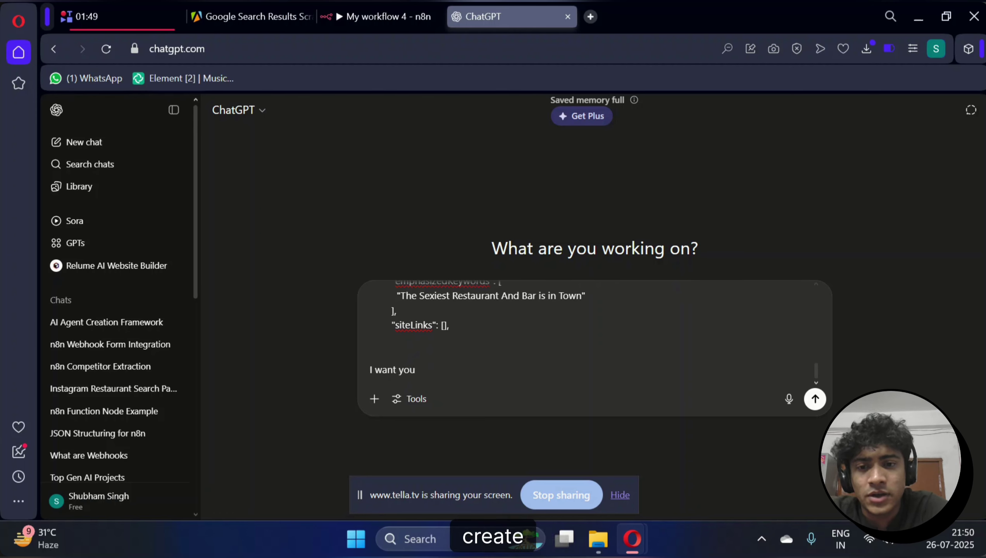
type("to create an n")
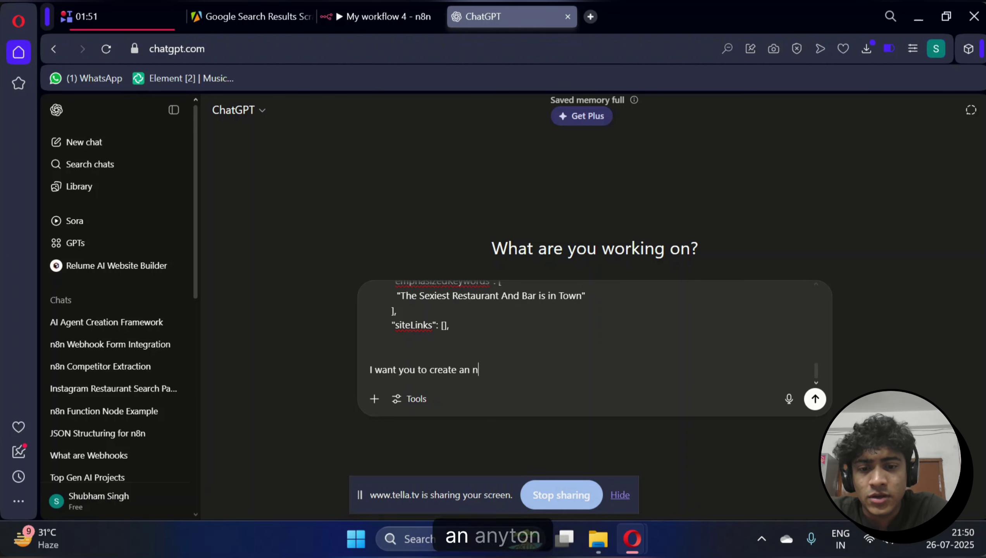
type("8n code func")
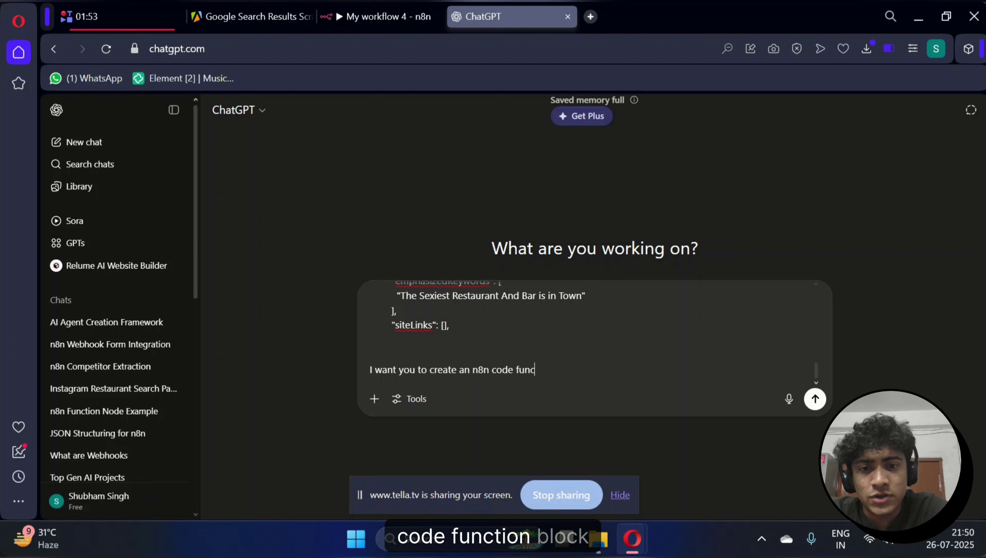
type("tion block, that")
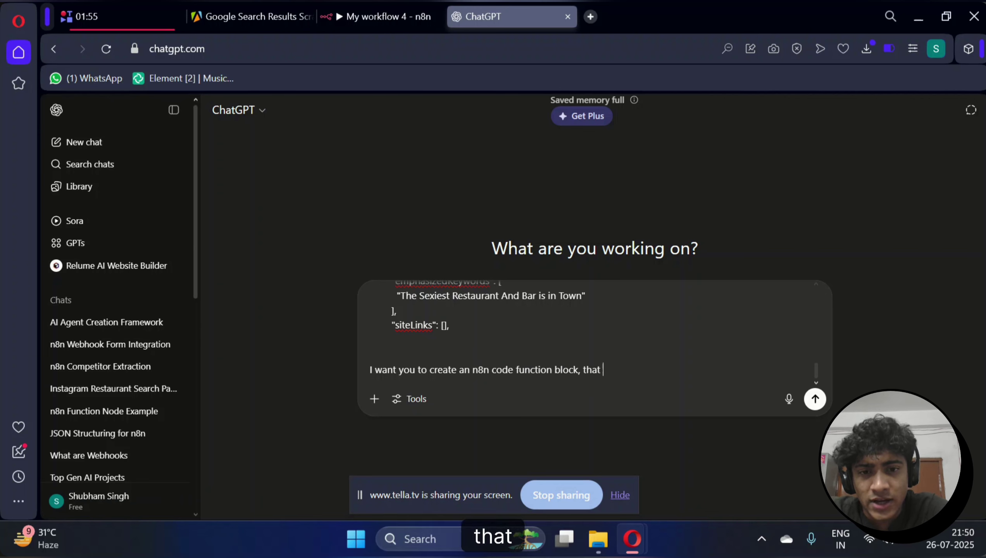
type(" takes in t")
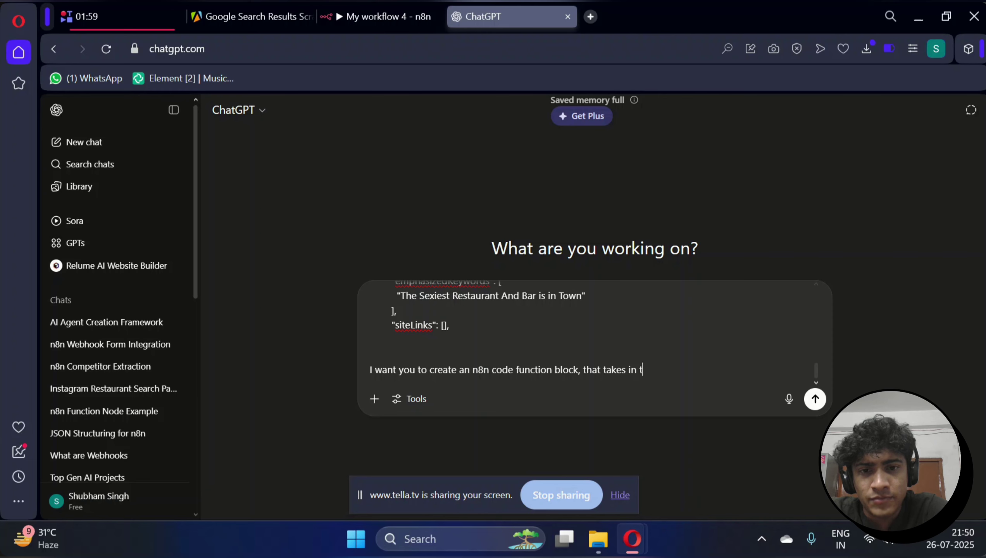
type("he v")
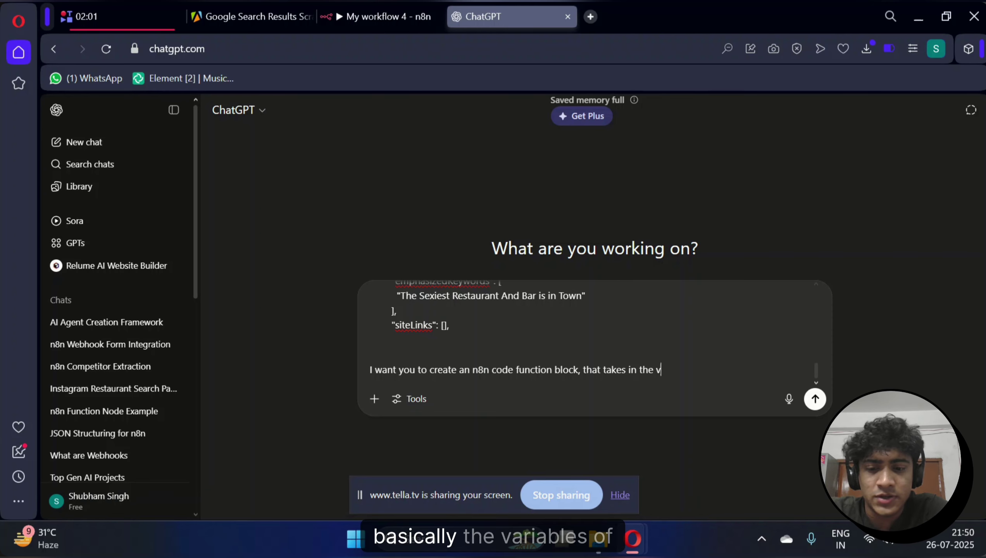
type("ariables of O")
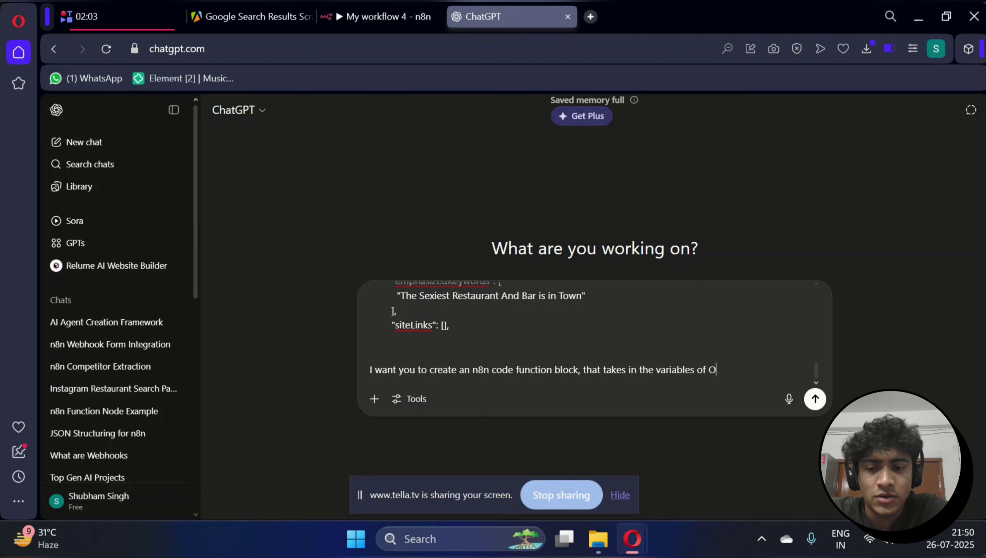
type("rg")
key("BackSpace")
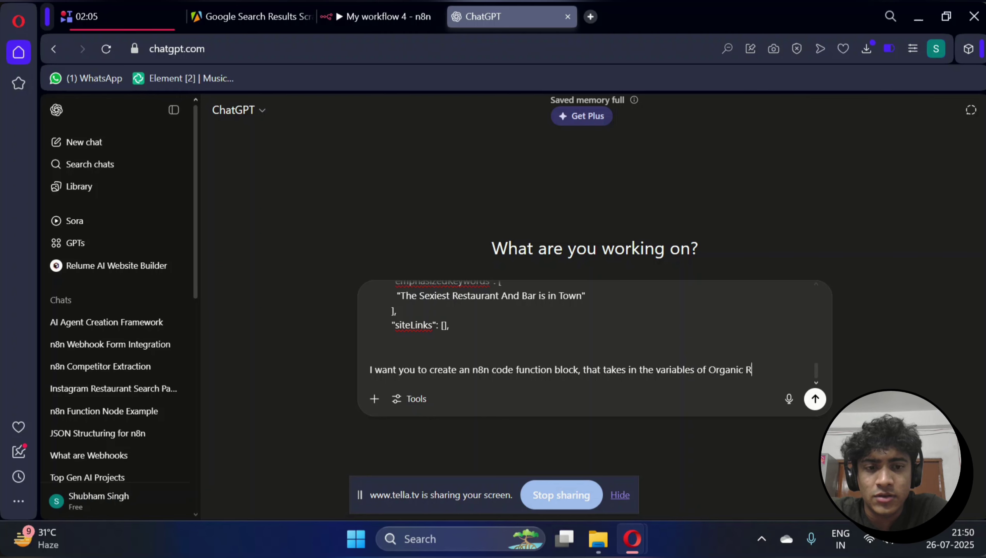
type("c Results only in ")
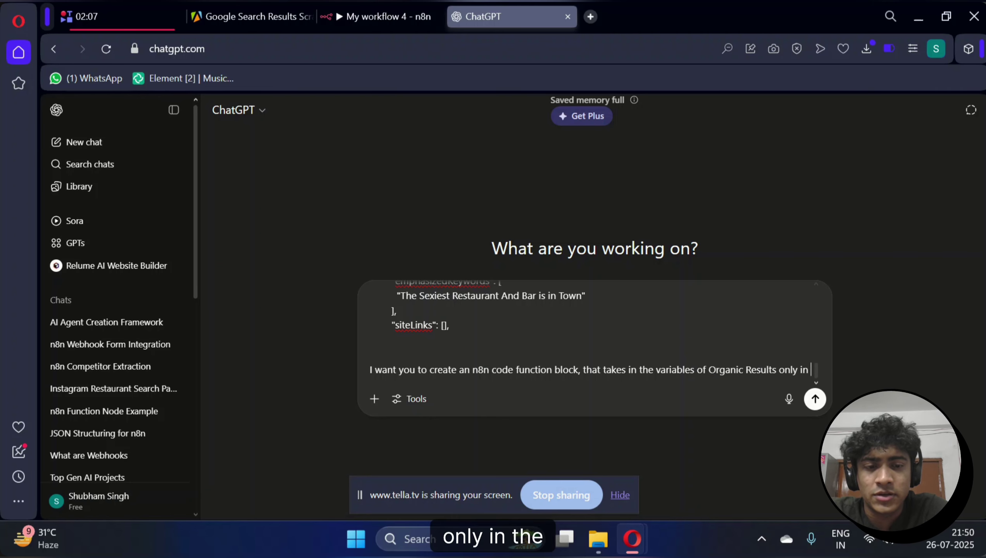
type("the above ")
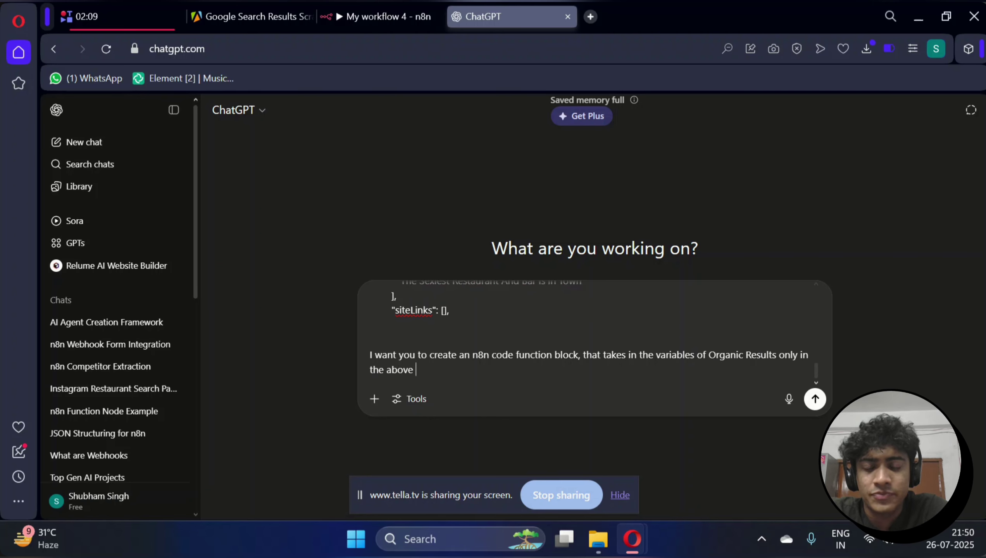
type("json data an")
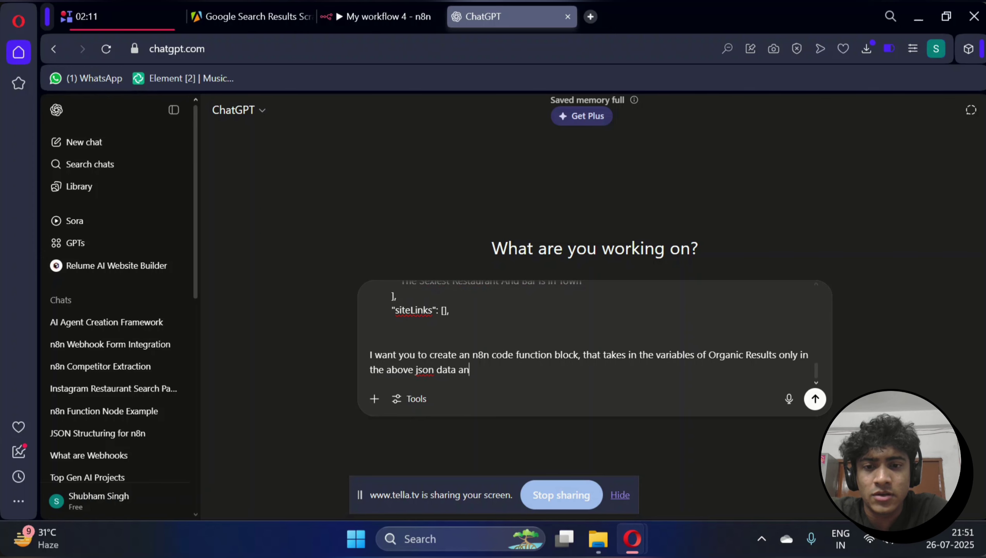
Complete the prompt with "and puts it out in a more structured format." and send it
type("d p")
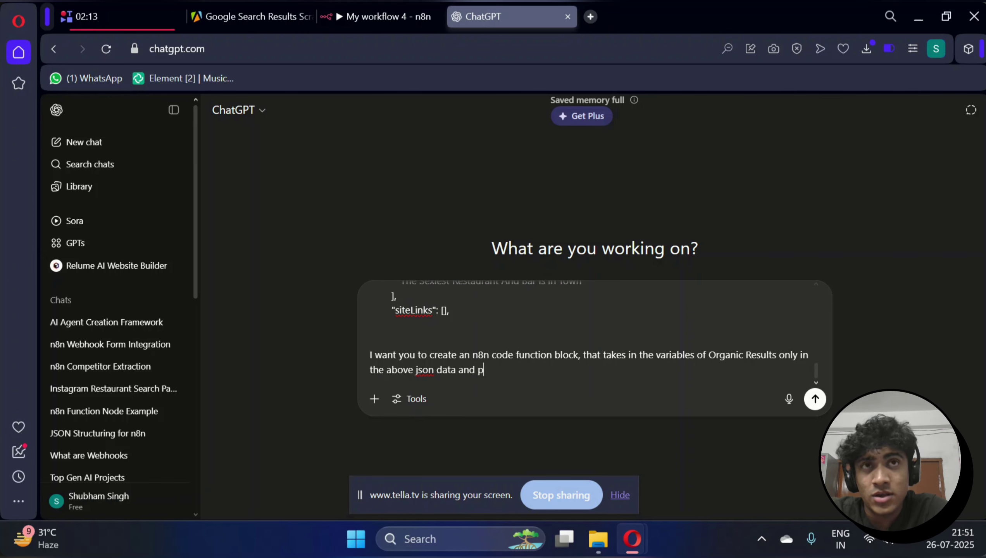
type("uts it out")
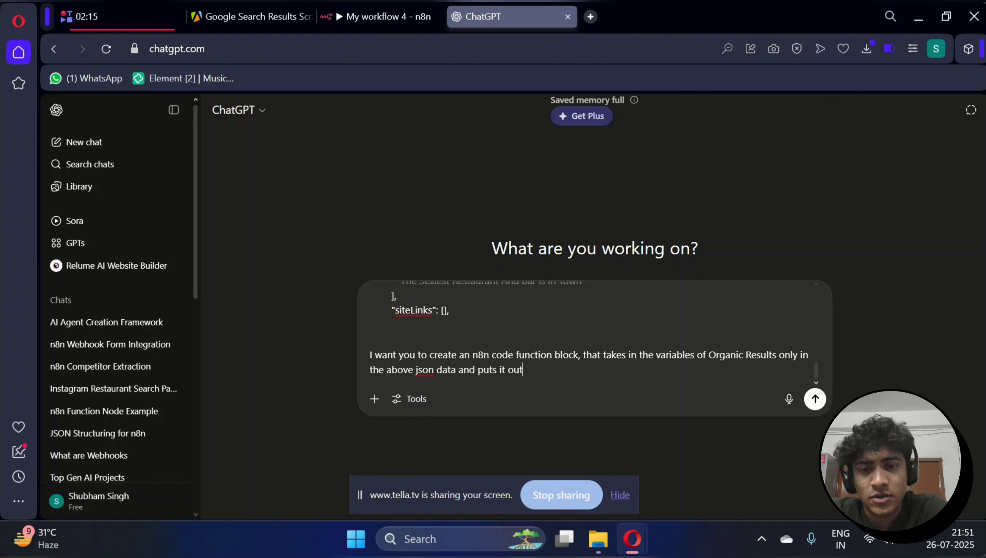
type(" in")
key("BackSpace")
type("in")
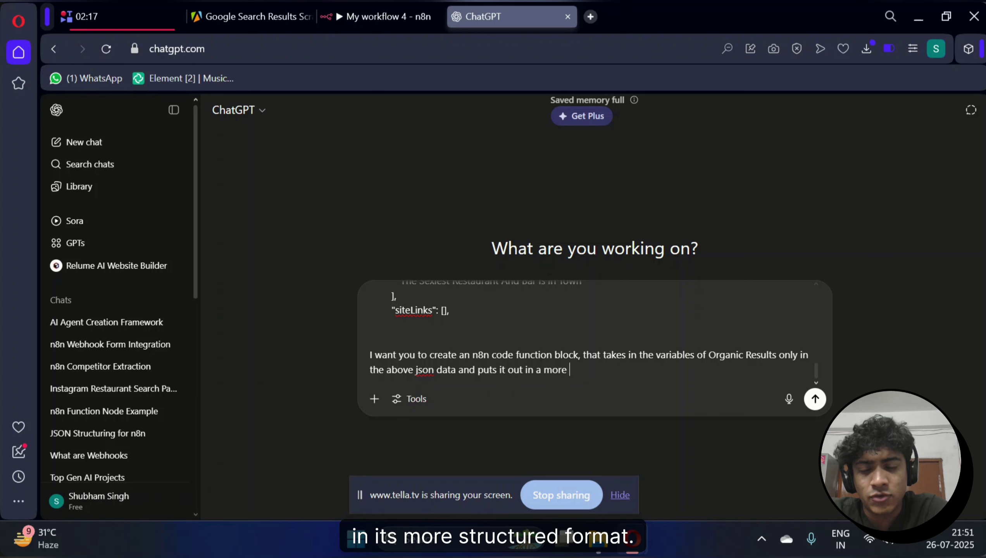
type(" a more structure")
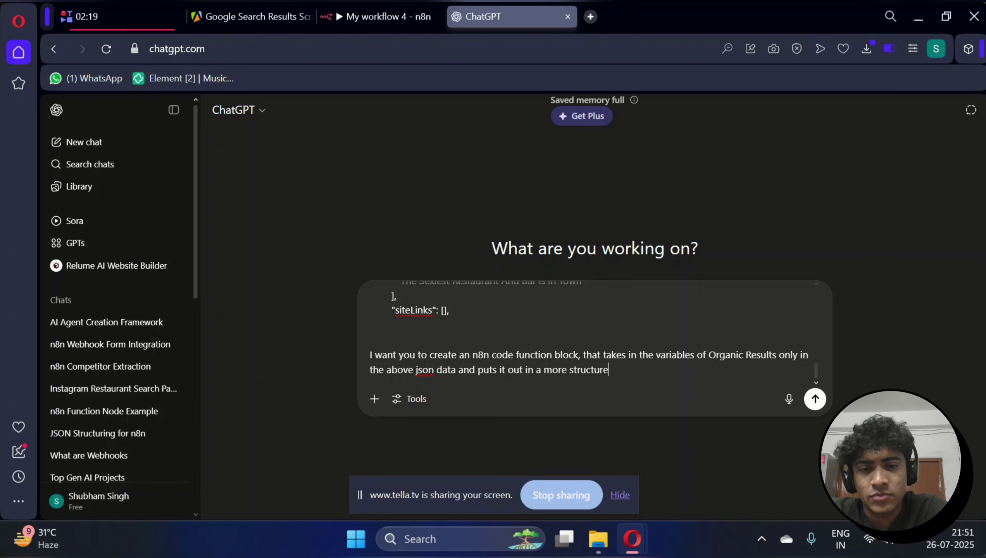
type("d format.")
key("Return")
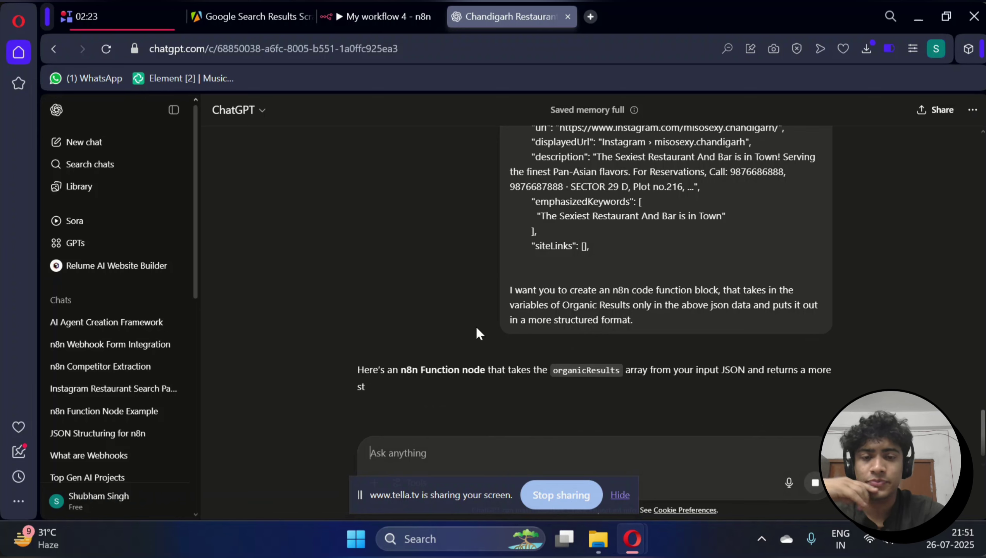
Review ChatGPT's reply and copy the JavaScript block under n8n Function Node Code
scroll(475, 325, "down", 6)
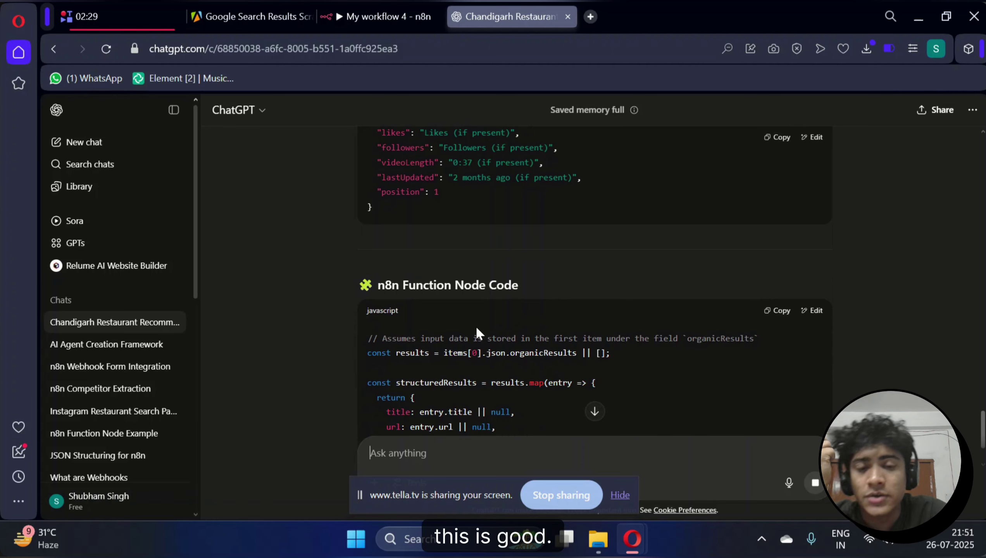
scroll(475, 326, "up", 4)
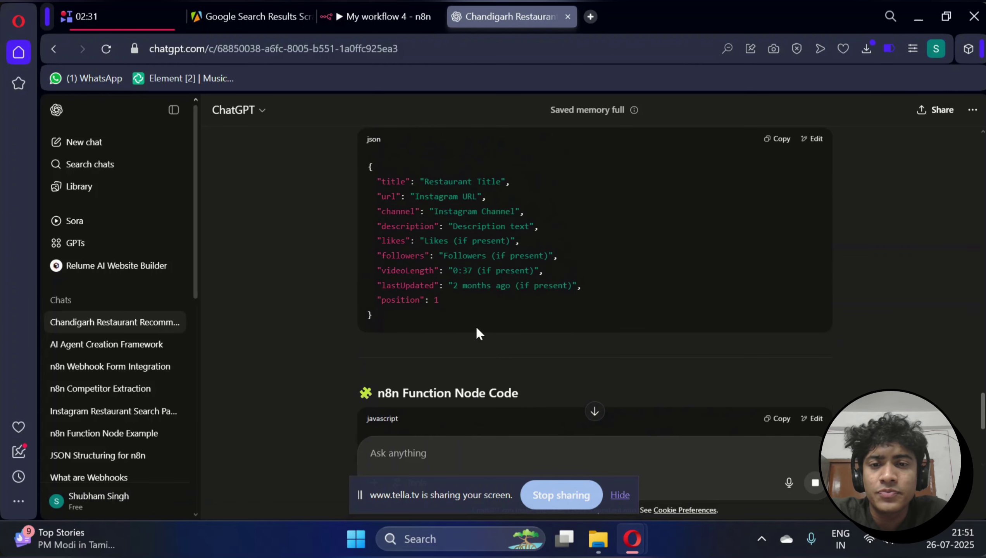
scroll(475, 333, "down", 6)
scroll(476, 327, "down", 3)
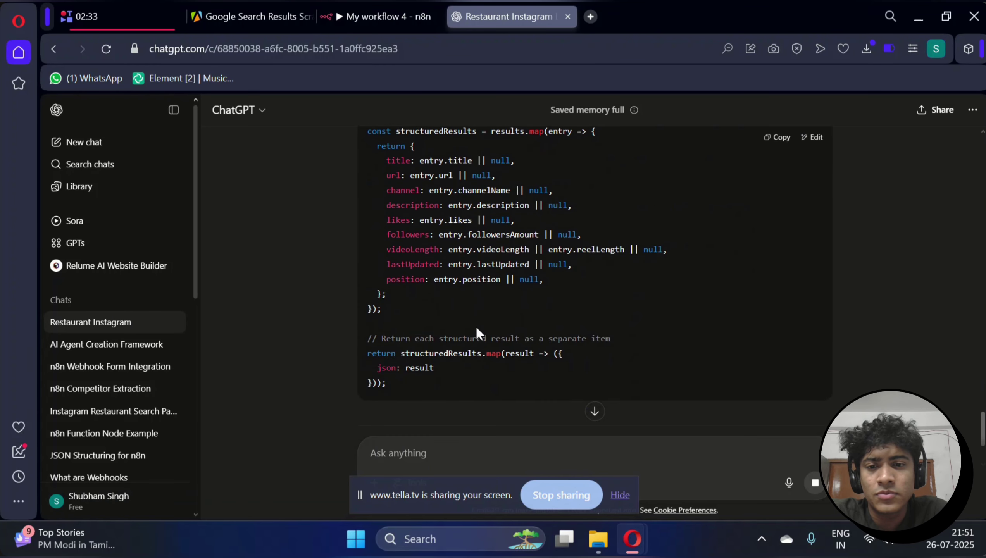
scroll(477, 327, "up", 3)
left_click(778, 138)
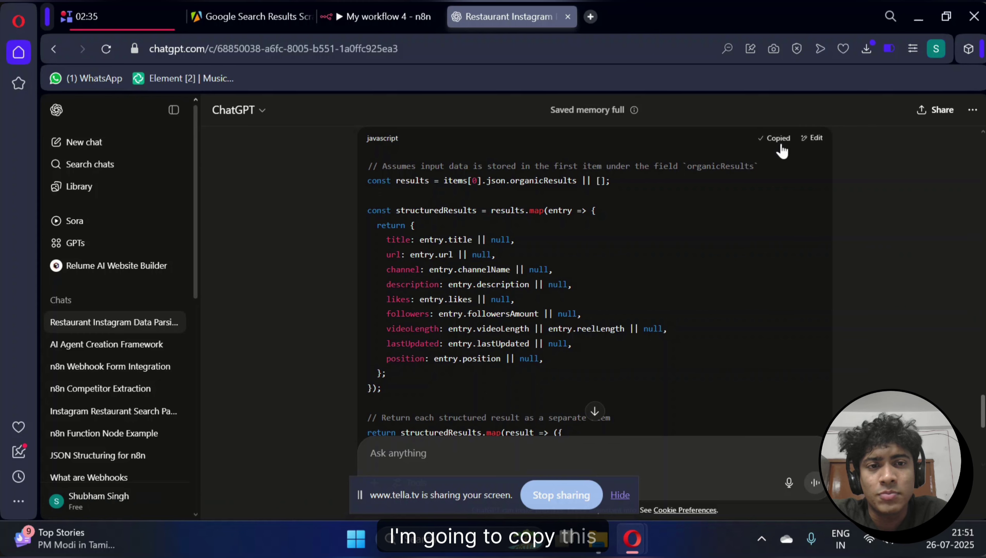
Switch to the n8n workflow, replace the Code node's default JavaScript with the copied code, and execute the step
scroll(538, 194, "up", 2)
left_click(243, 3)
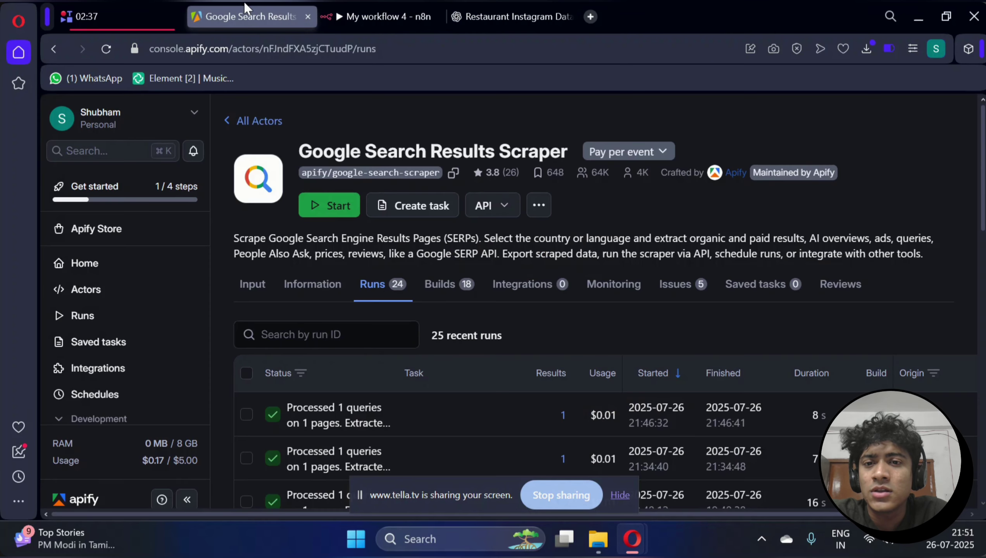
left_click(120, 3)
left_click(401, 3)
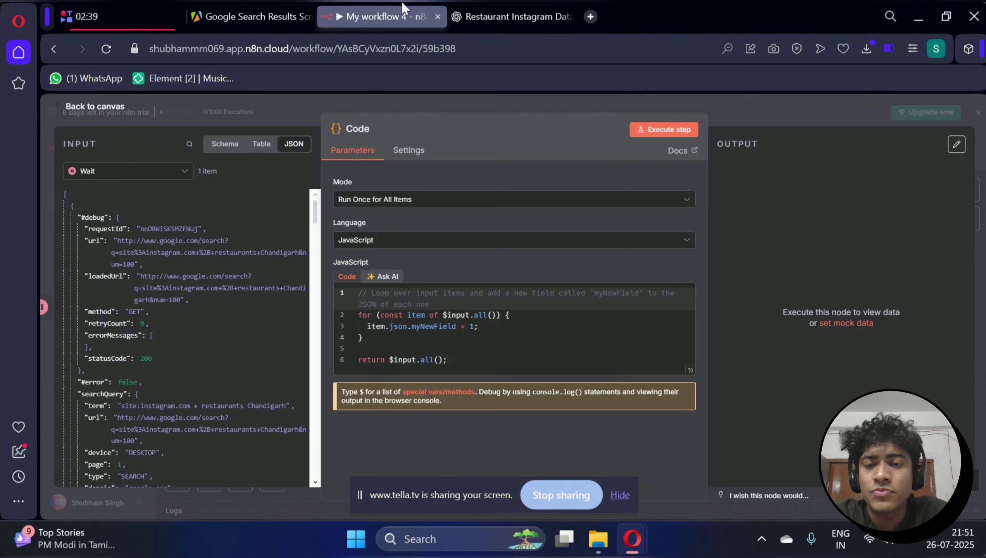
left_click(468, 358)
key("ctrl+a")
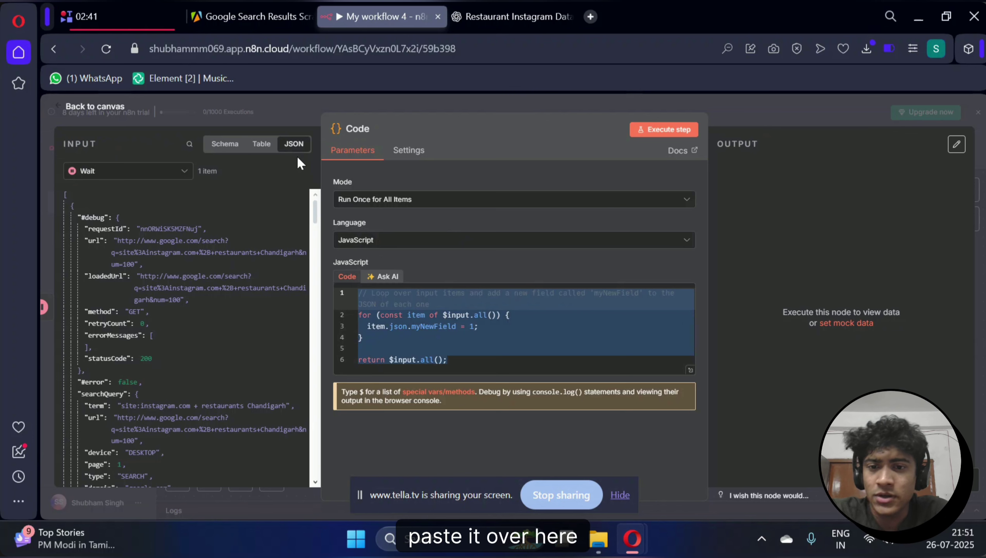
key("ctrl+v")
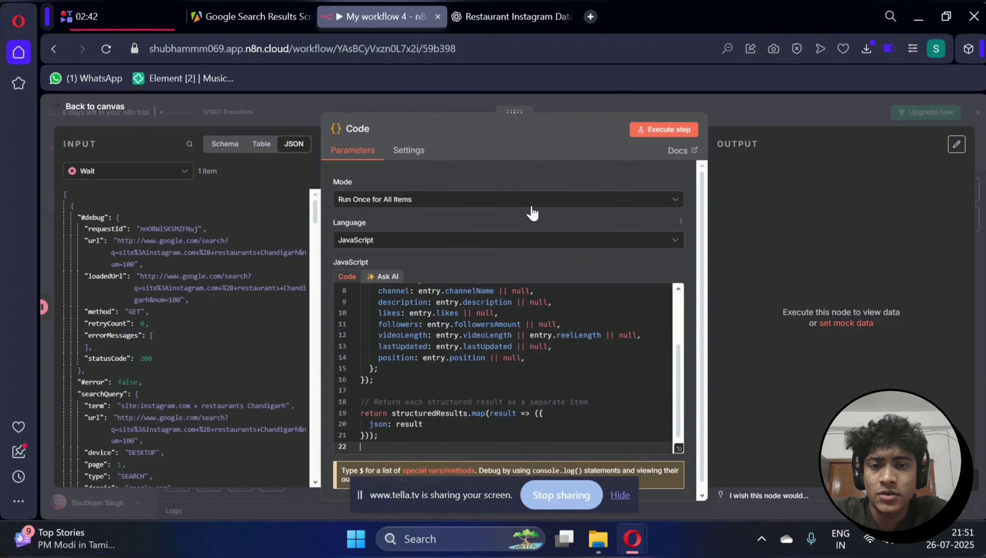
left_click(568, 415)
left_click(656, 131)
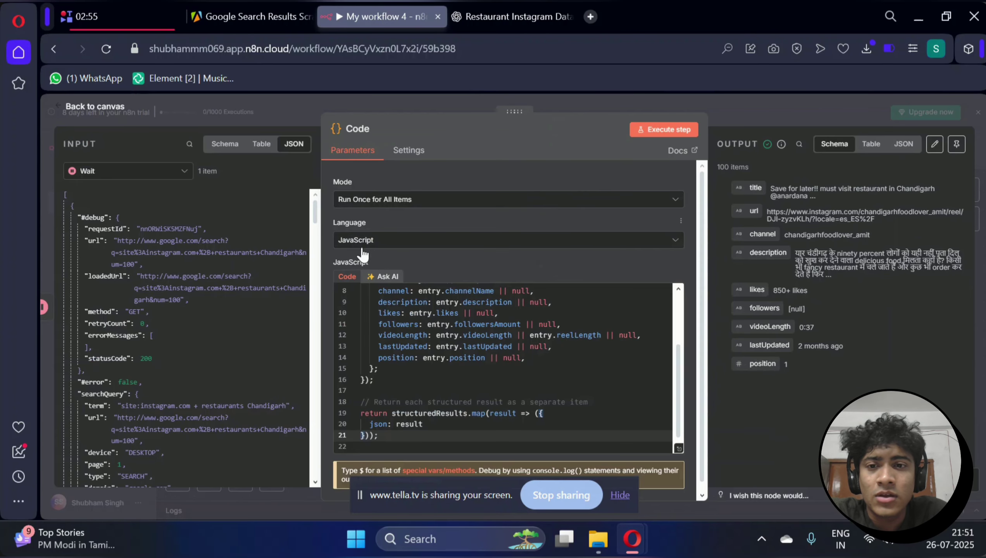
Try executing the Code node in Run Once for Each Item mode, and rerun it in Run Once for All Items mode
left_click(409, 203)
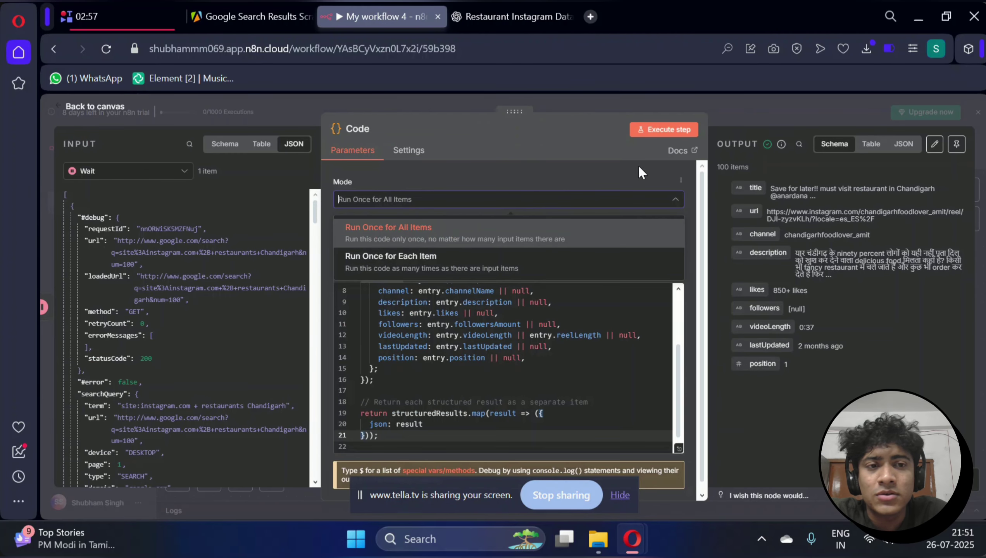
left_click(527, 261)
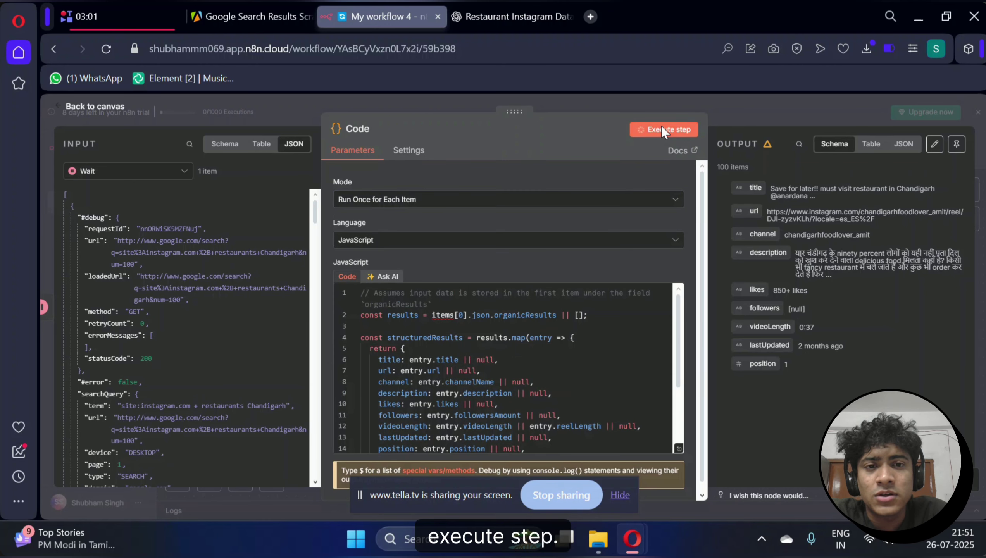
left_click(523, 201)
left_click(484, 231)
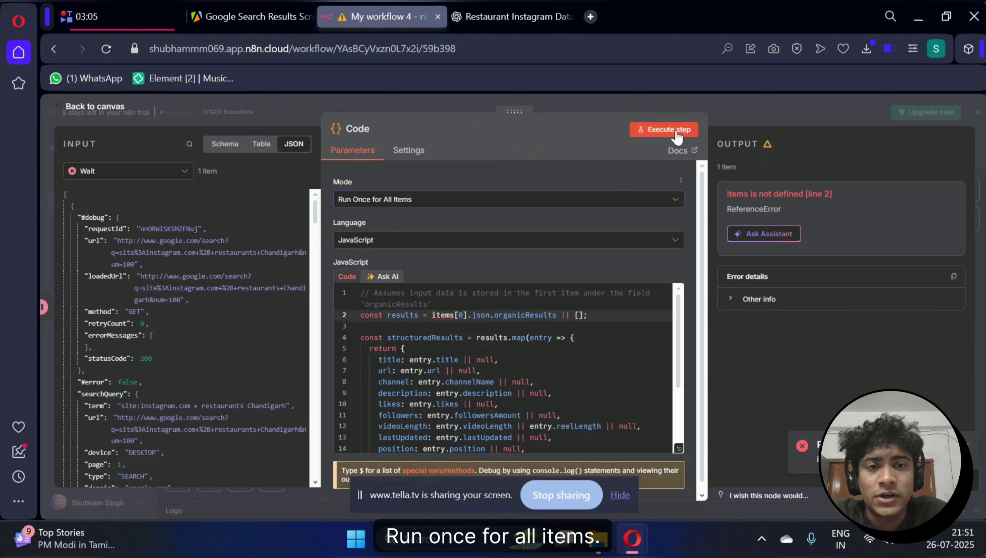
left_click(677, 133)
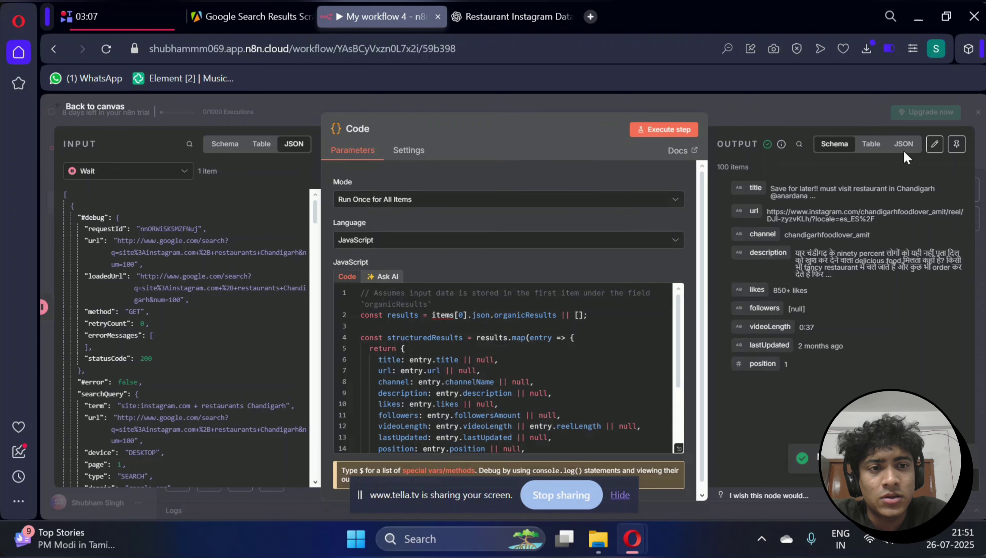
Display the Code node's output as JSON and examine the structured fields of the organic result entries
left_click(903, 145)
scroll(856, 367, "down", 5)
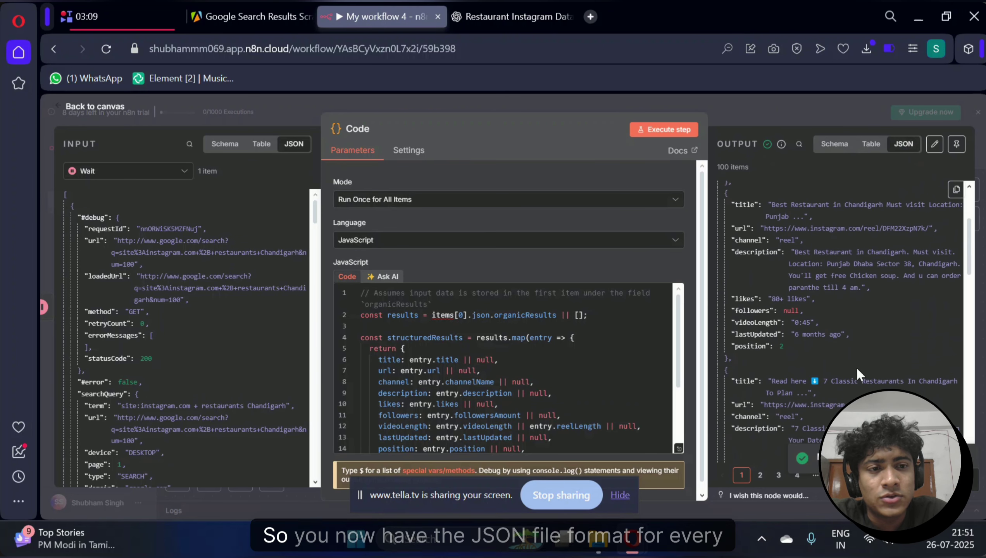
scroll(855, 367, "down", 4)
scroll(970, 284, "down", 1)
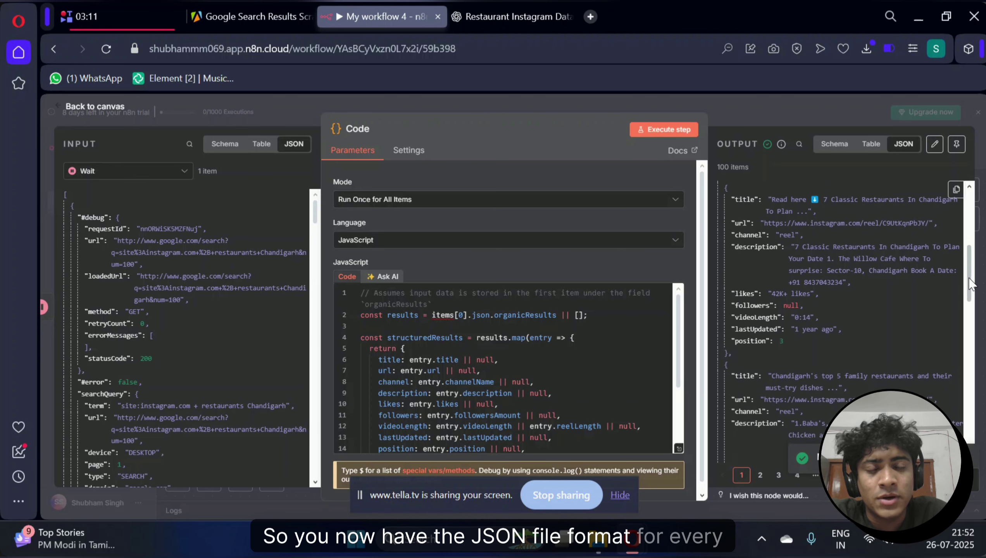
scroll(970, 284, "down", 4)
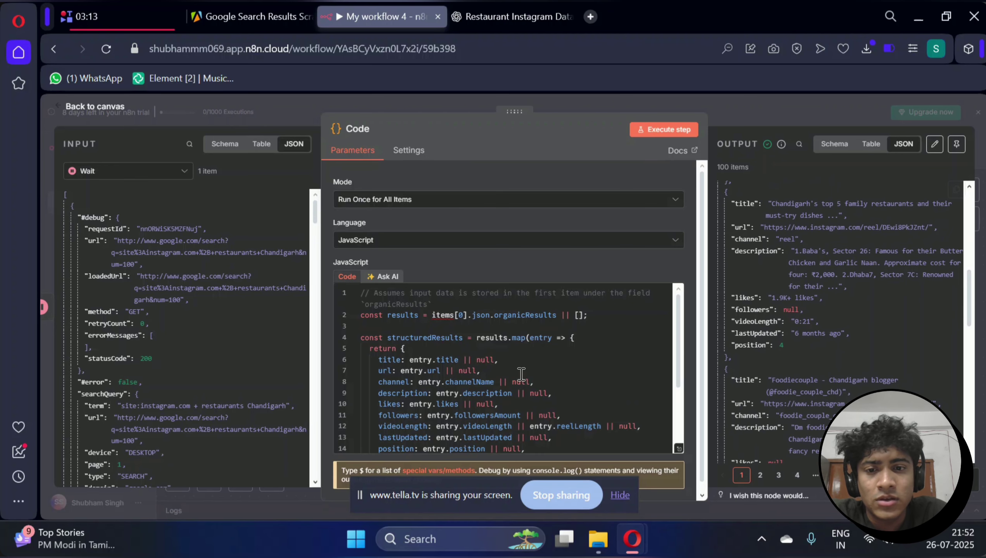
scroll(521, 374, "down", 3)
scroll(844, 277, "down", 8)
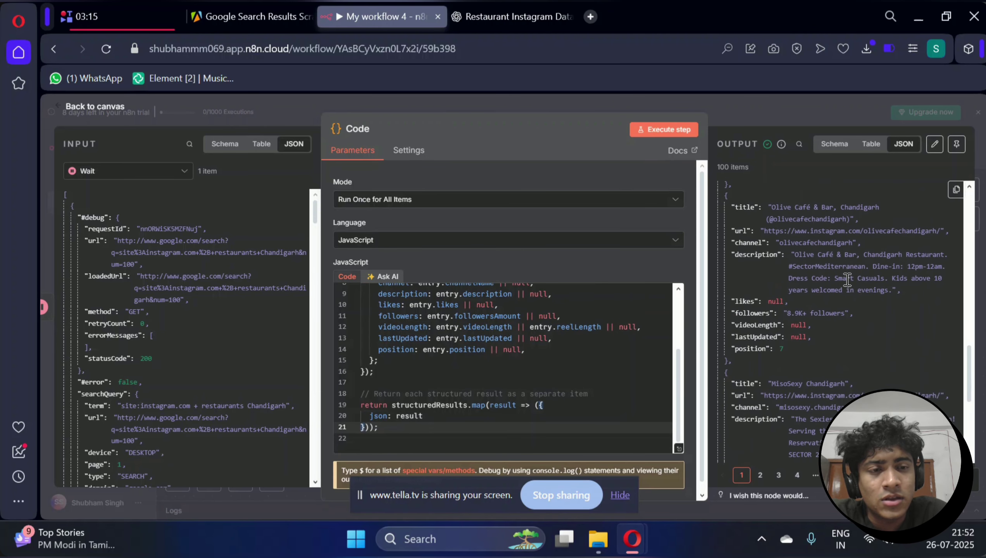
scroll(845, 279, "down", 4)
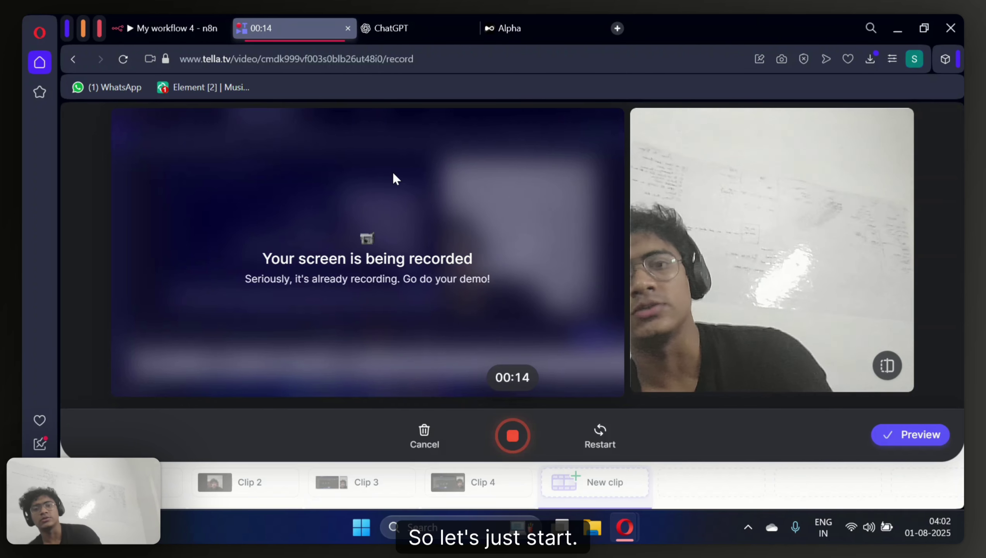
Switch to the n8n workflow and delete the On form submission trigger node
left_click(137, 17)
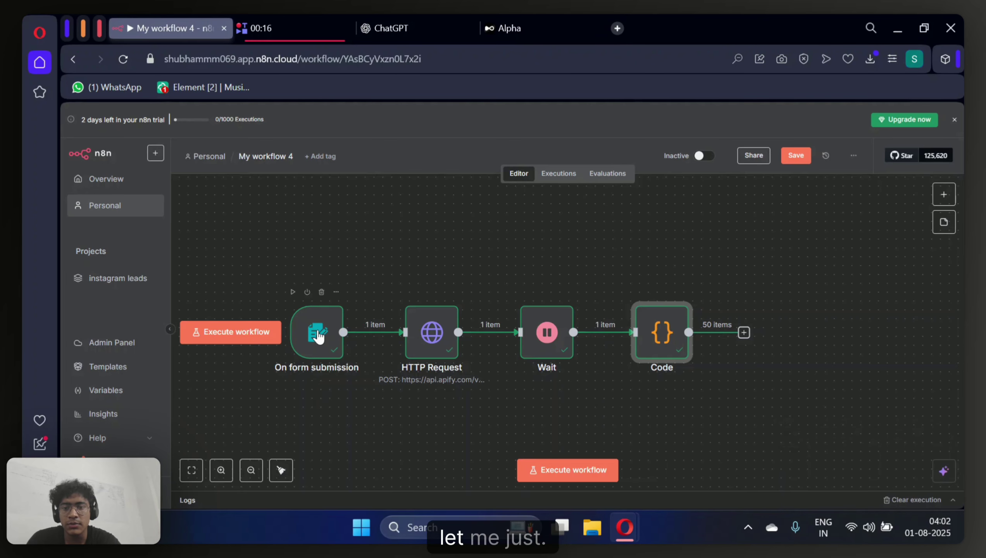
scroll(318, 336, "down", 1)
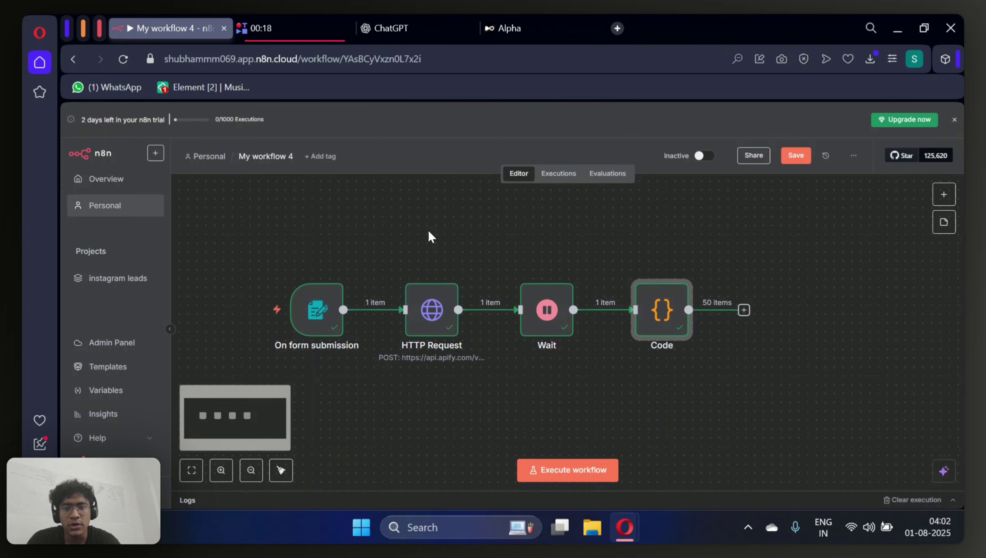
mouse_move(321, 275)
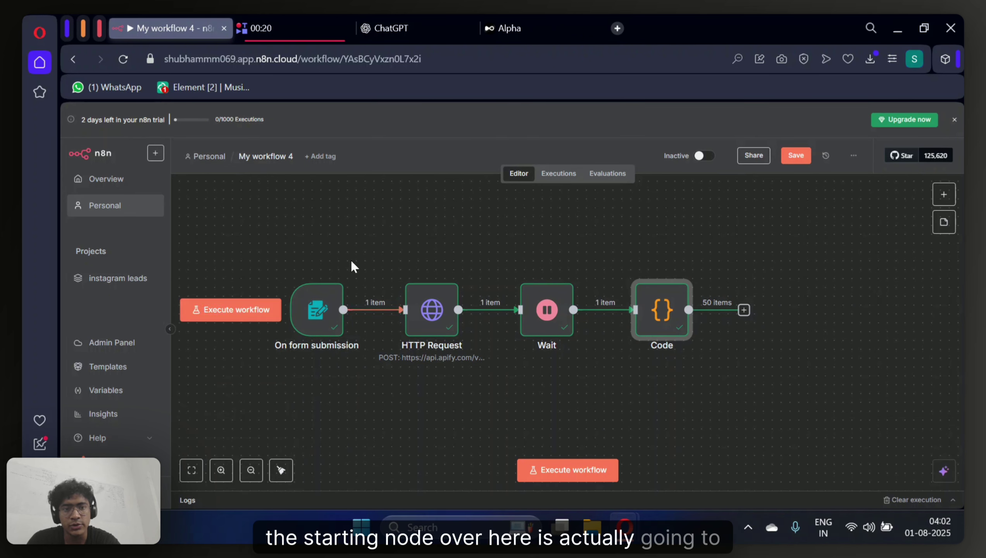
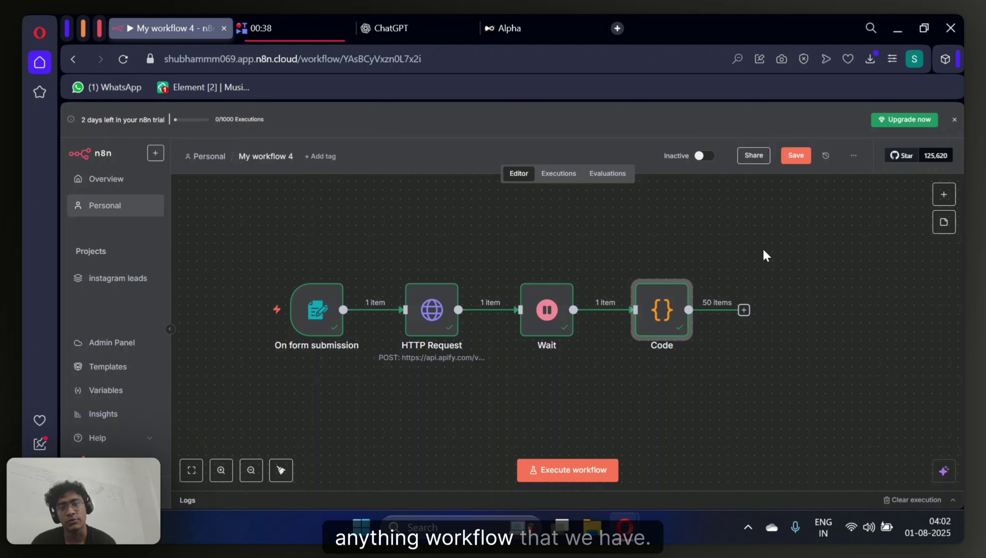
right_click(314, 327)
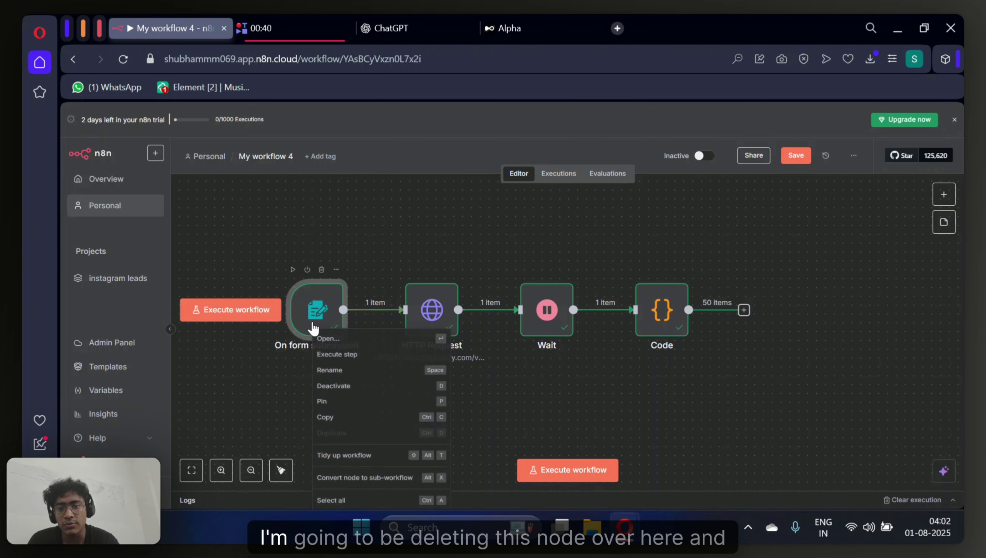
left_click(321, 270)
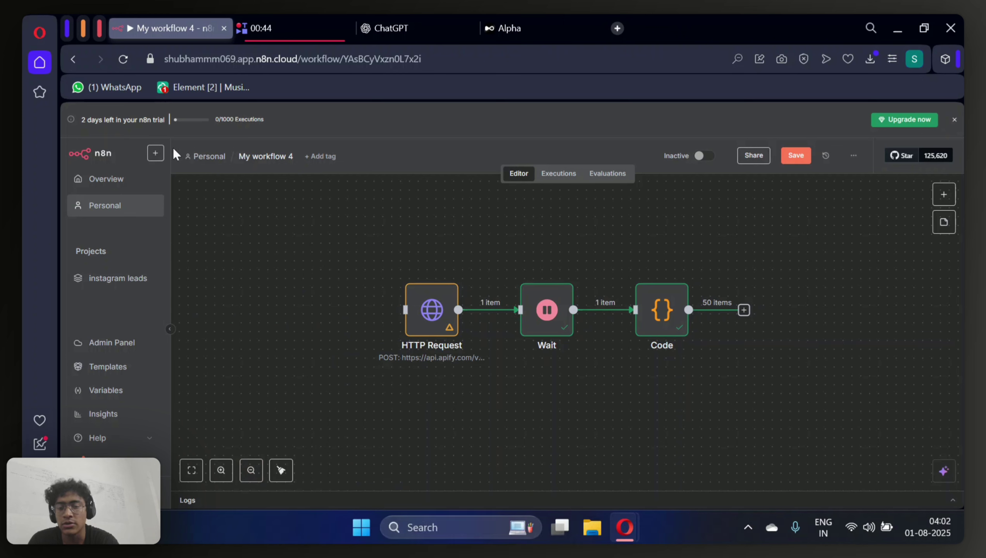
Add a Webhook trigger node to the workflow
right_click(348, 207)
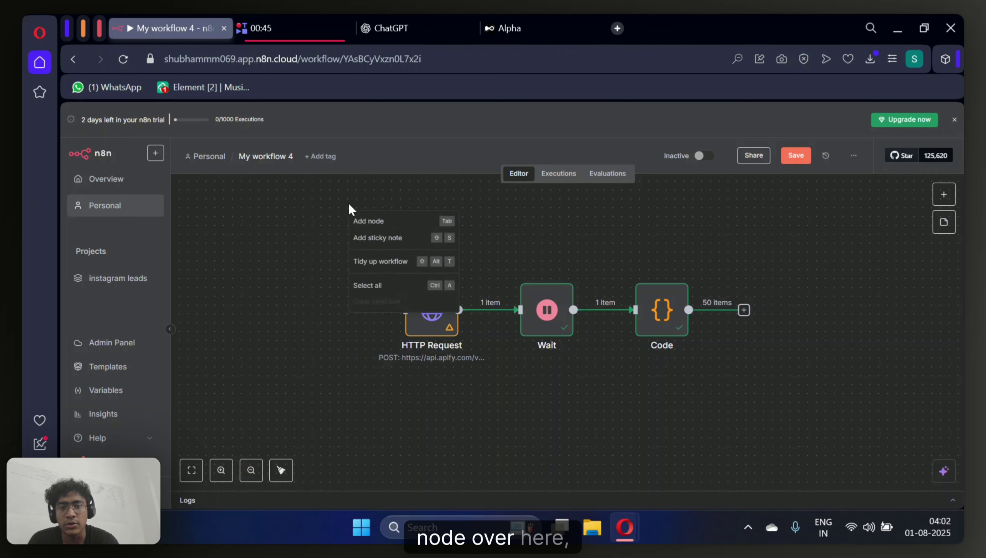
left_click(383, 225)
type("we hes")
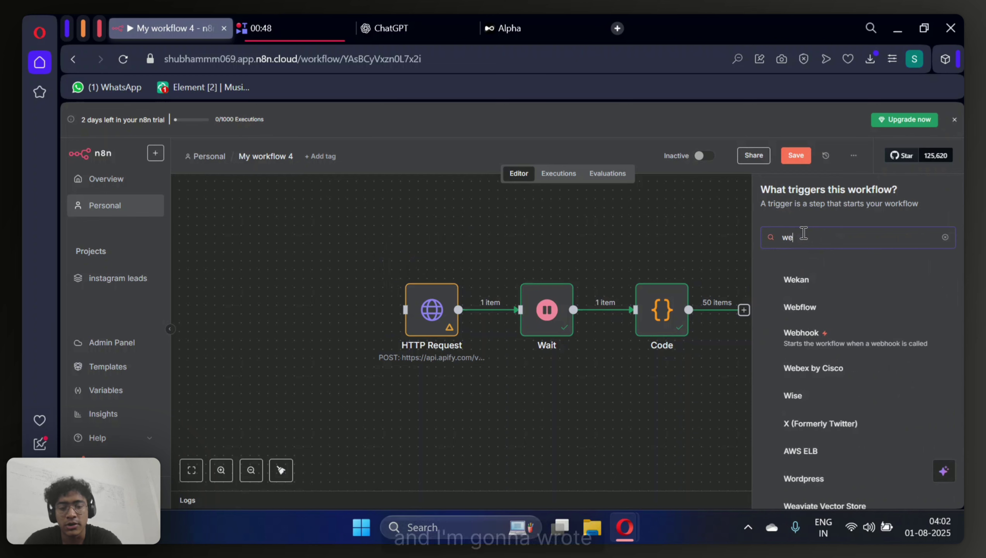
key("BackSpace")
type("b")
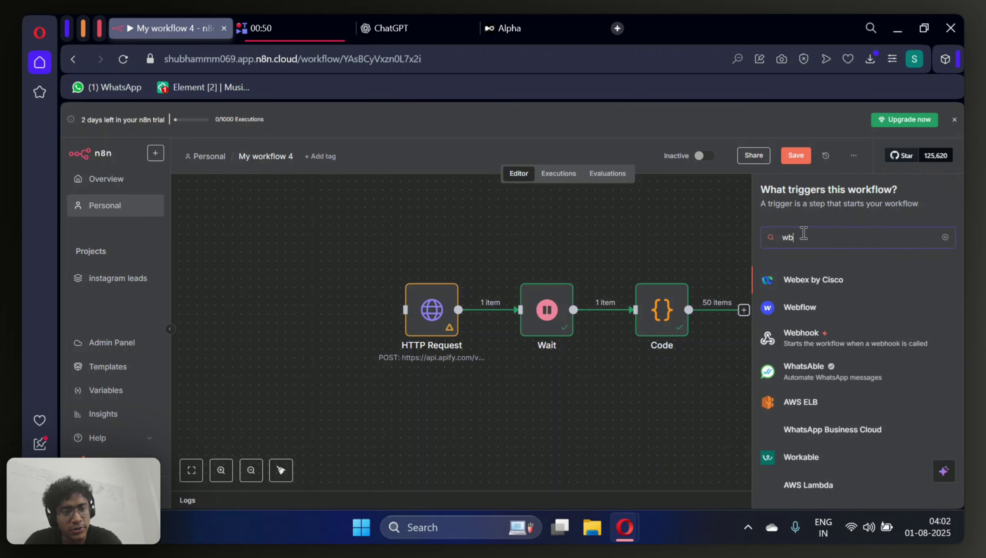
key("BackSpace")
type("ewe")
key("BackSpace")
key("BackSpace")
key("BackSpace")
type("ebhook")
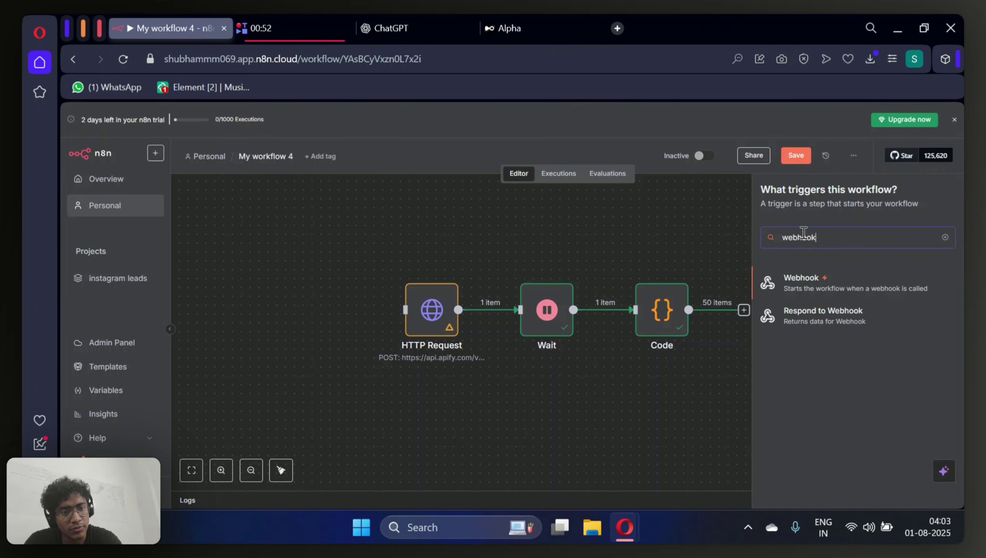
left_click(804, 296)
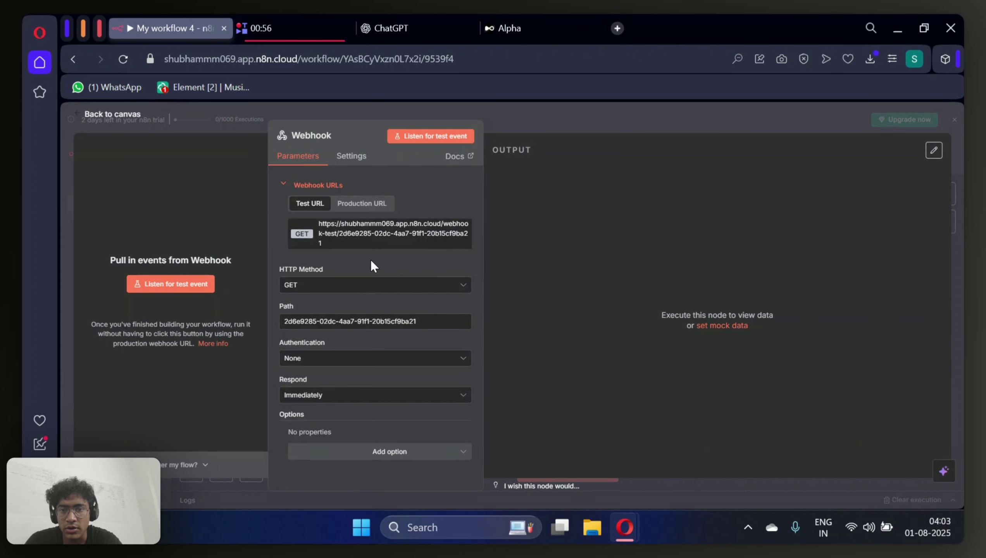
Set the Webhook node's HTTP method to POST
left_click(359, 284)
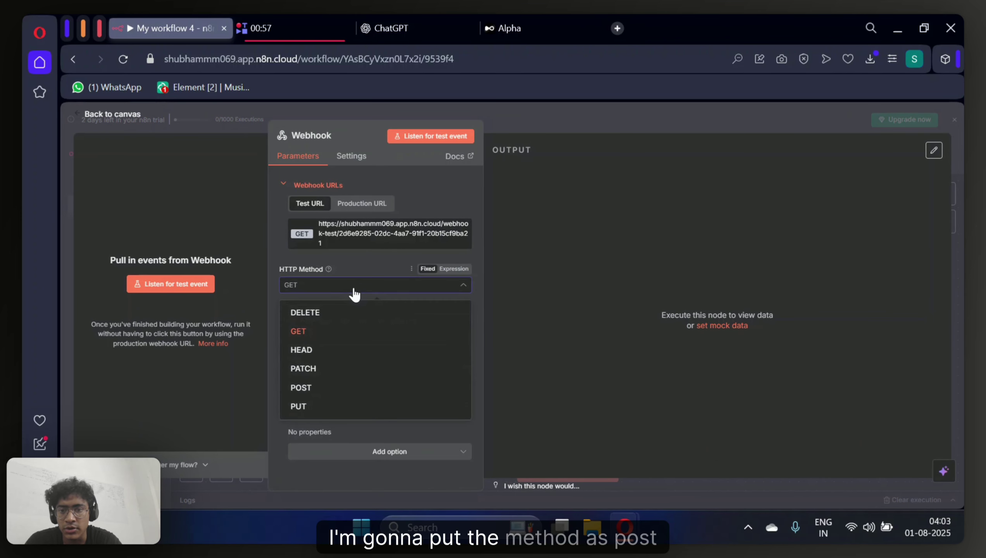
left_click(321, 387)
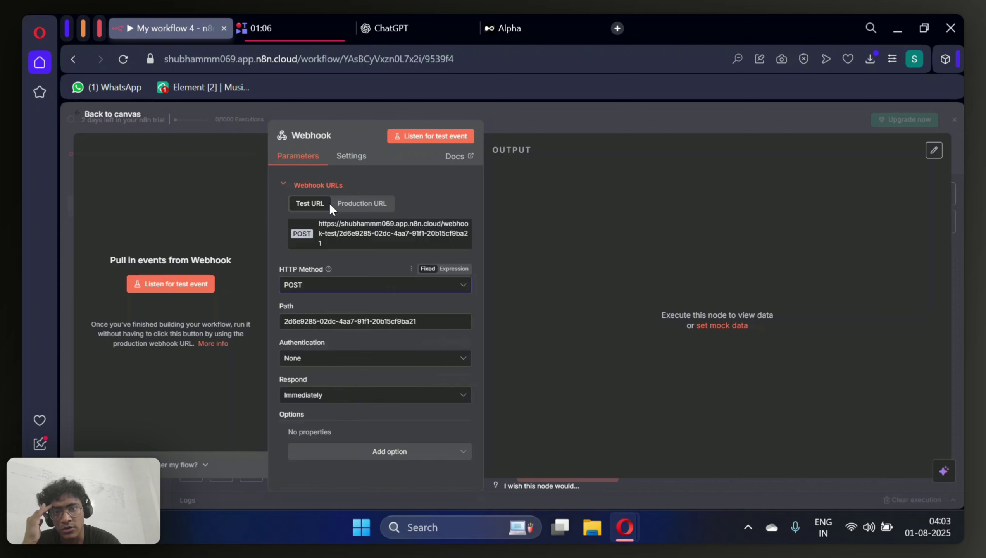
left_click(341, 156)
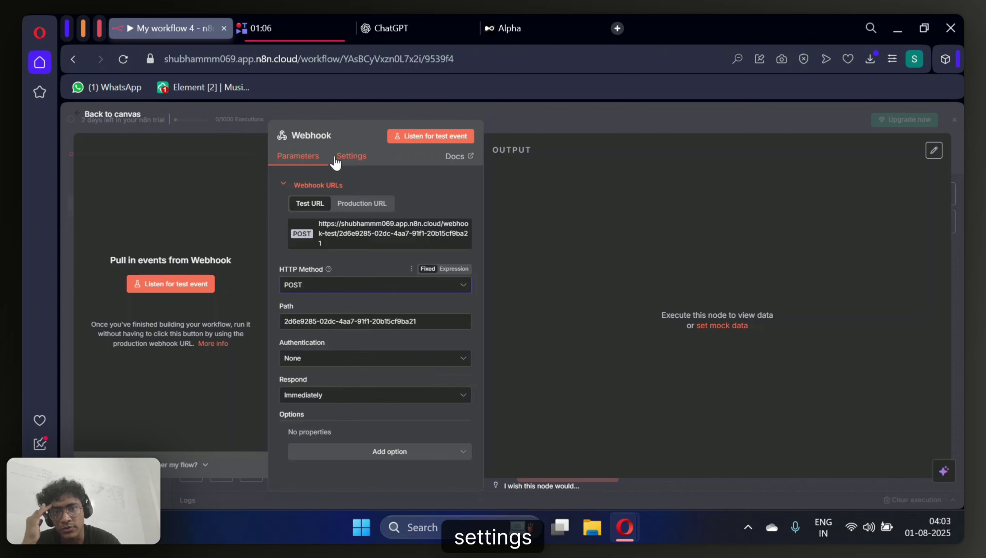
left_click(299, 158)
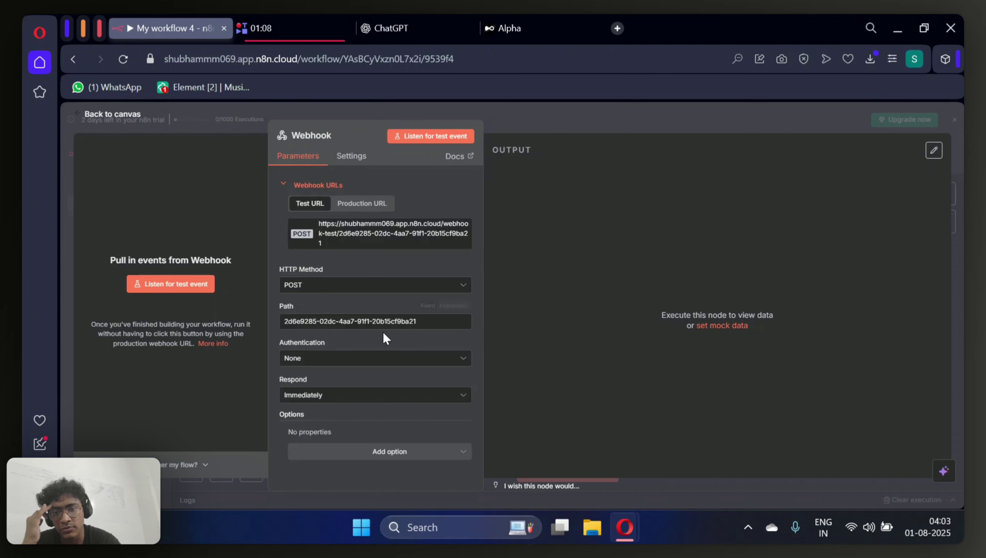
Add the Allowed Origins (CORS) option to the Webhook node with the value * and return to the canvas
left_click(384, 452)
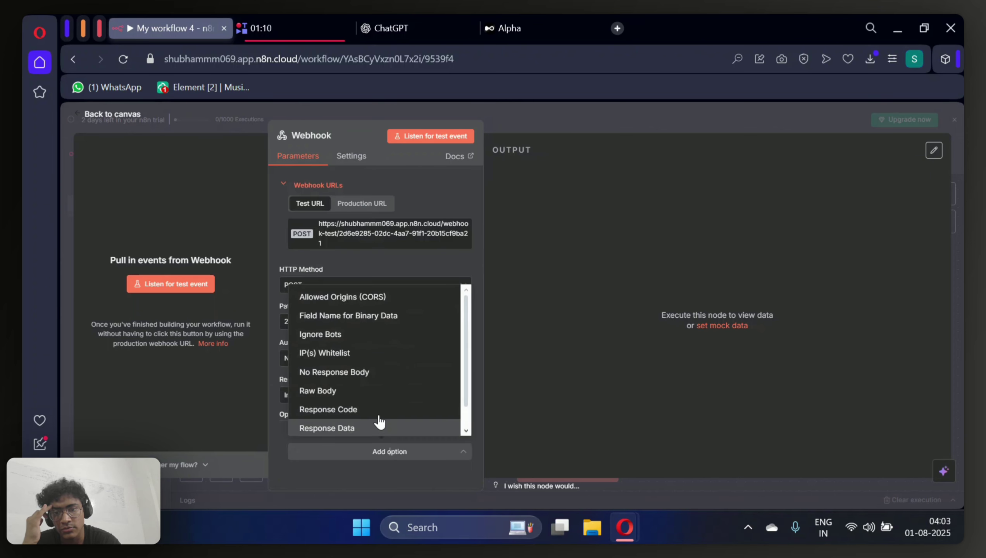
left_click(398, 298)
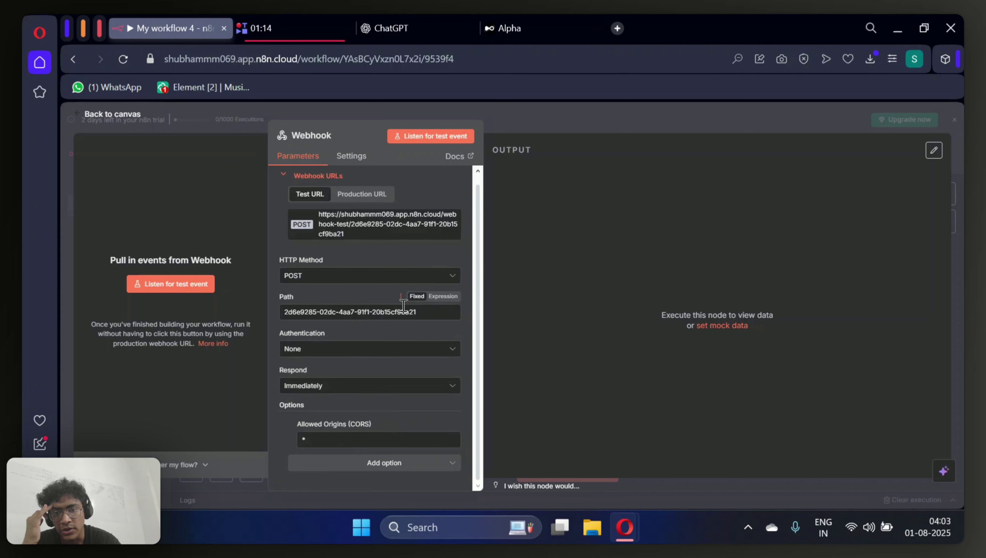
scroll(363, 414, "up", 5)
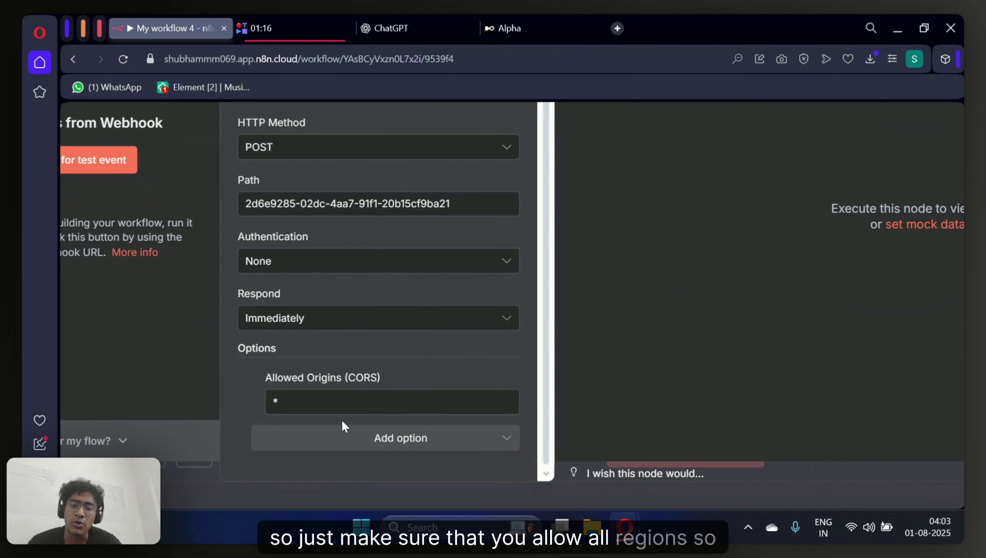
scroll(343, 403, "down", 5)
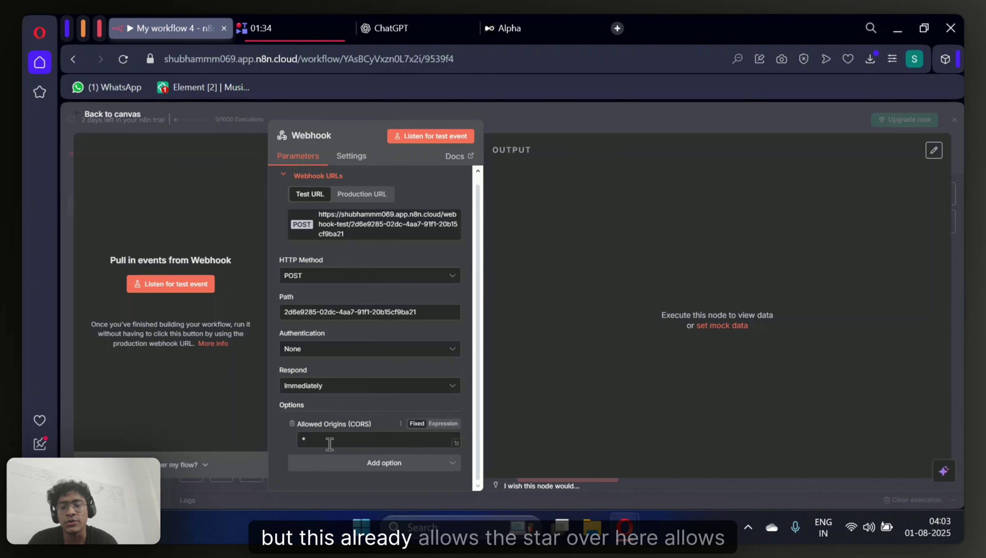
key("ctrl+plus")
key("ctrl+plus")
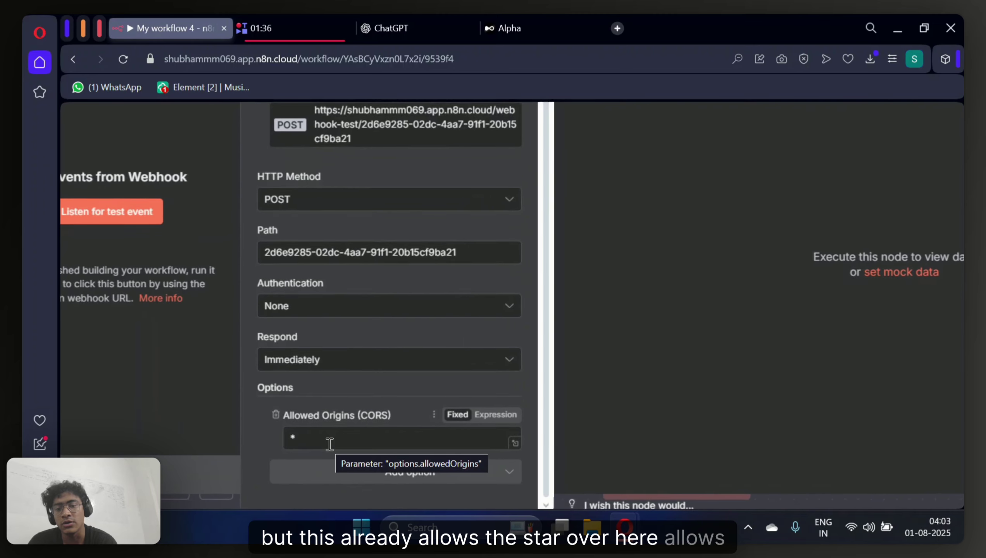
left_click(329, 441)
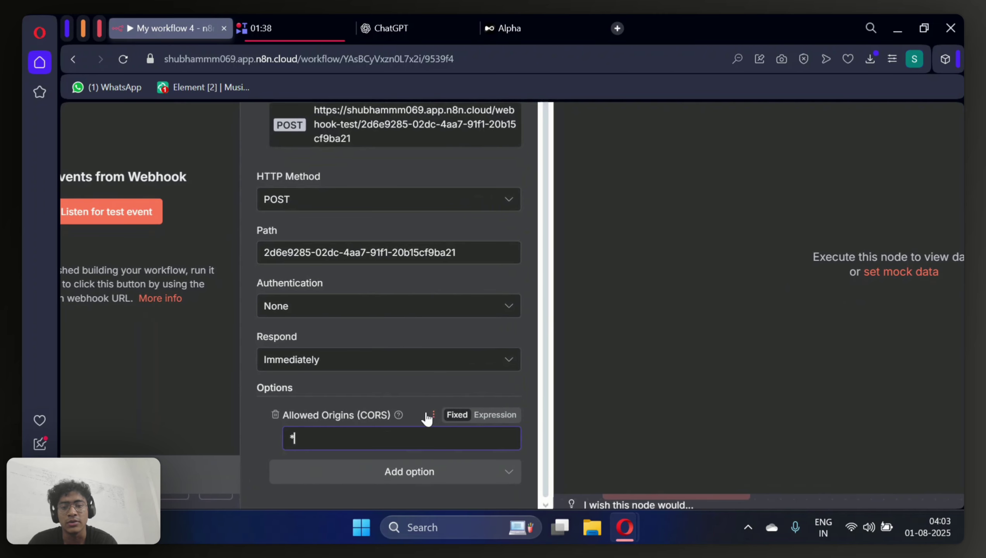
key("ctrl+0")
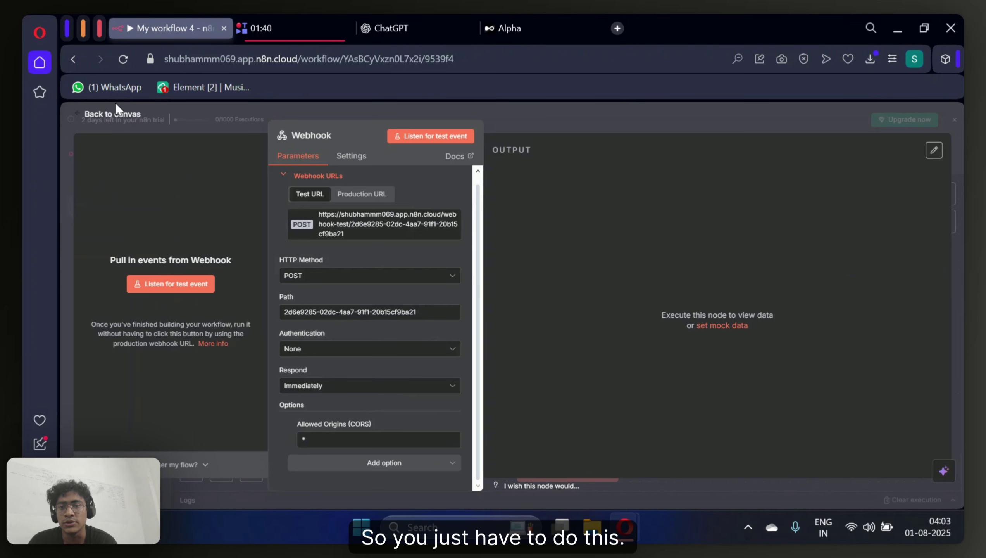
left_click(113, 113)
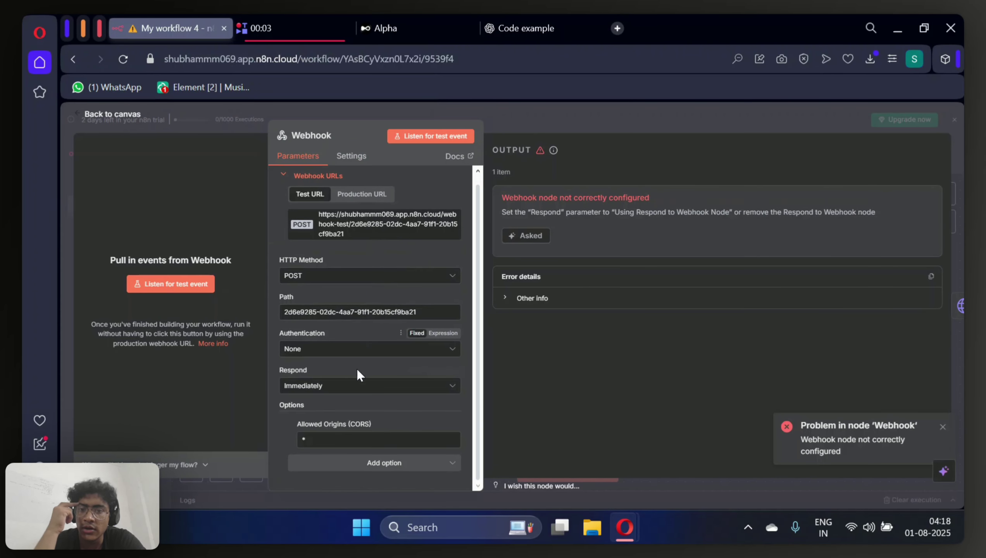
Set the Webhook's Respond parameter to Using 'Respond to Webhook' Node and connect the Webhook to the HTTP Request node
left_click(354, 385)
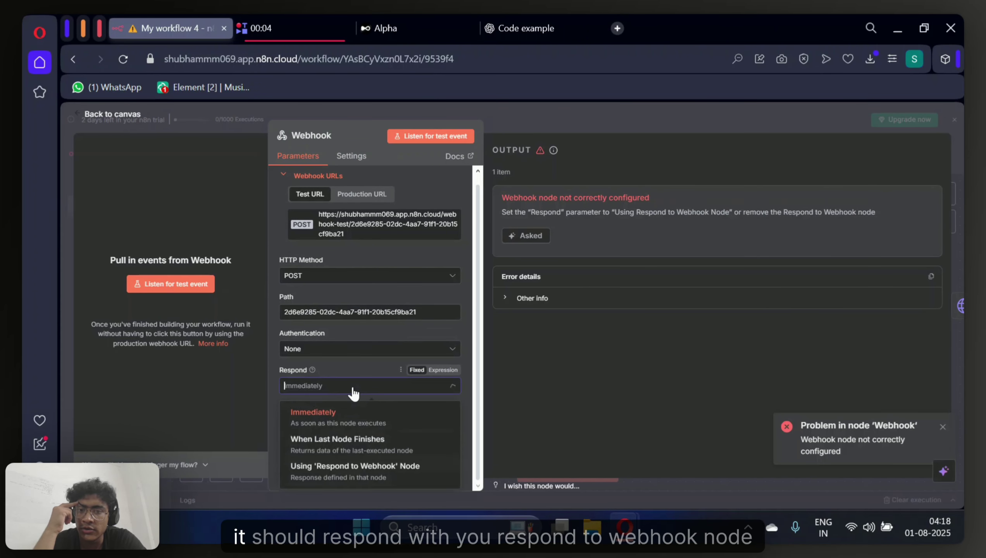
left_click(363, 471)
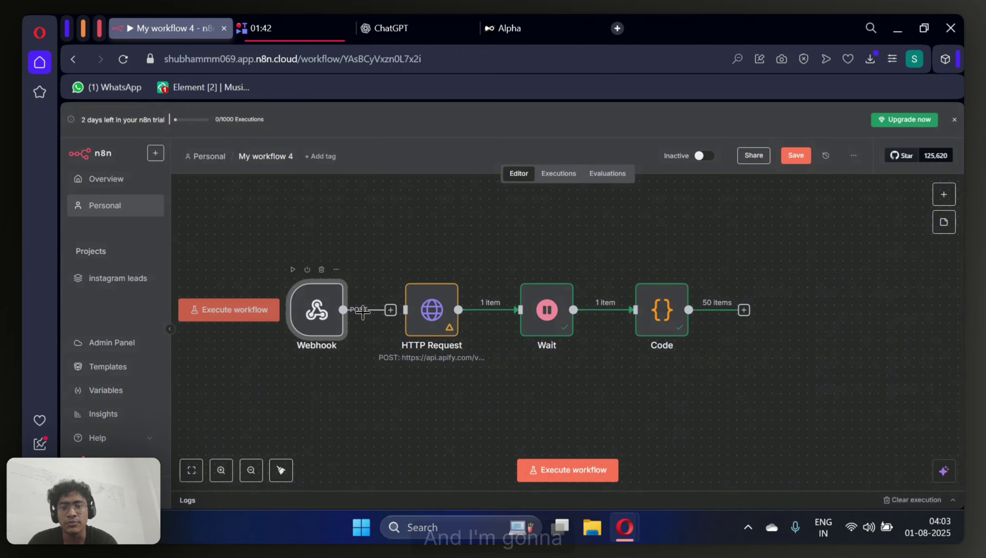
left_click_drag(343, 310, 406, 313)
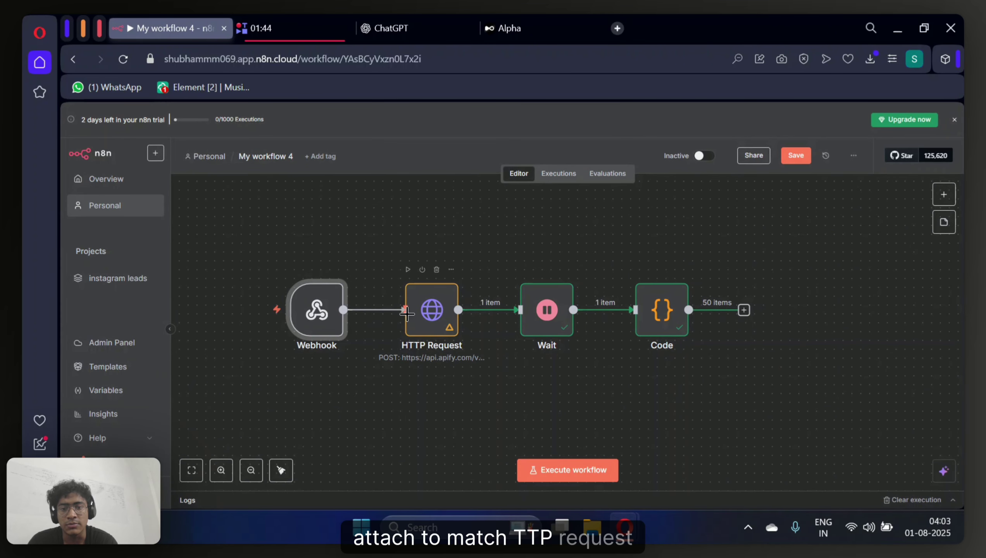
Add a Respond to Webhook node after the Code node
scroll(361, 252, "right", 3)
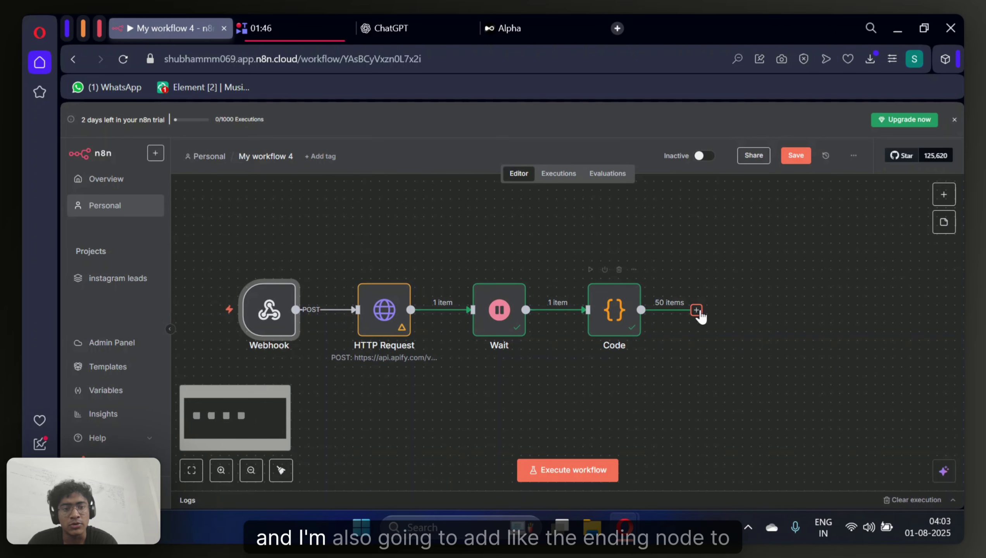
left_click(696, 310)
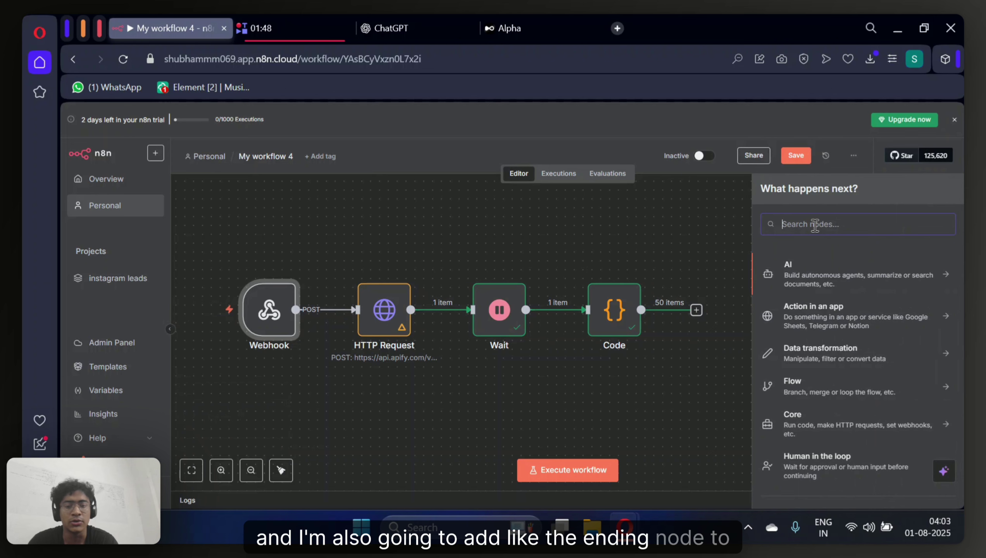
type("webhook")
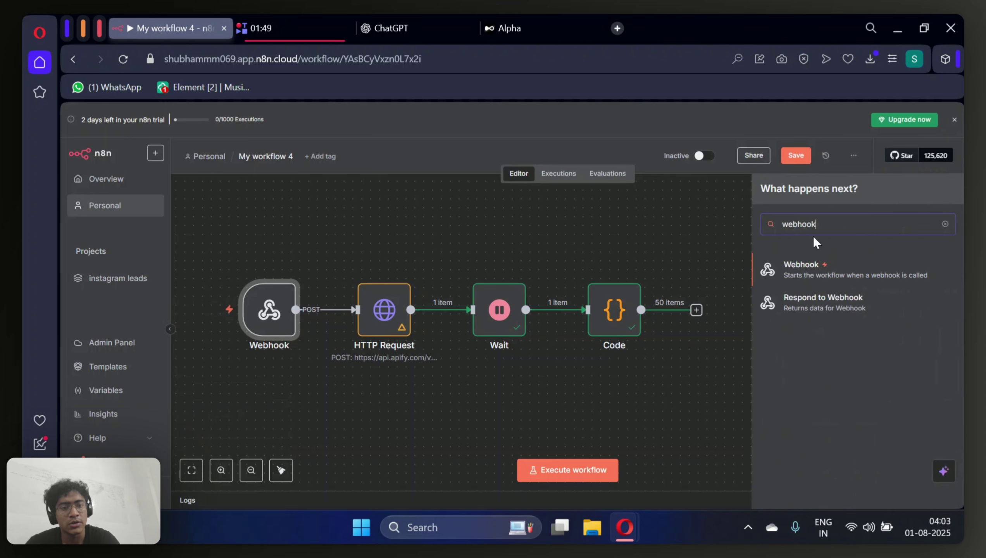
left_click(813, 315)
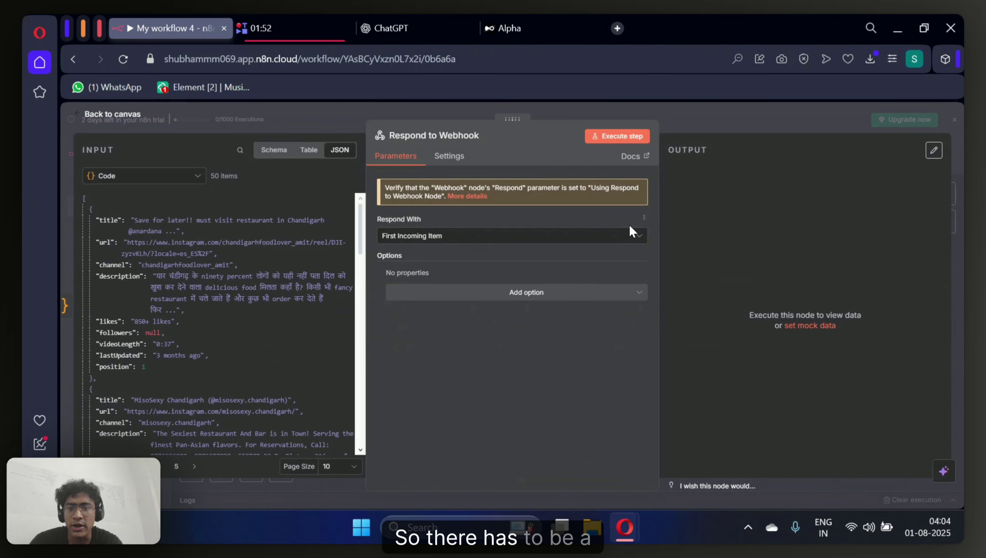
Examine the Respond With choices and the additional options of the Respond to Webhook node
left_click(562, 235)
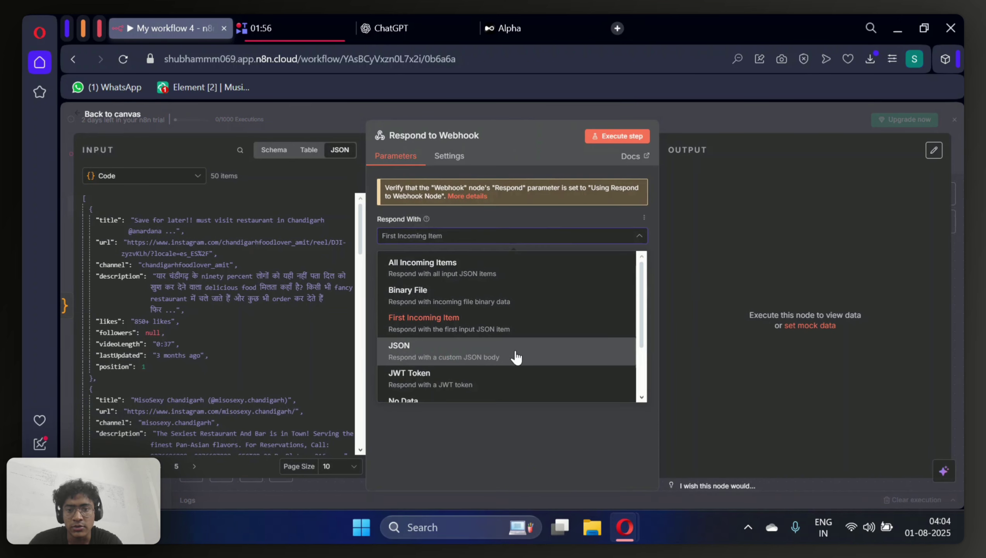
scroll(517, 357, "down", 2)
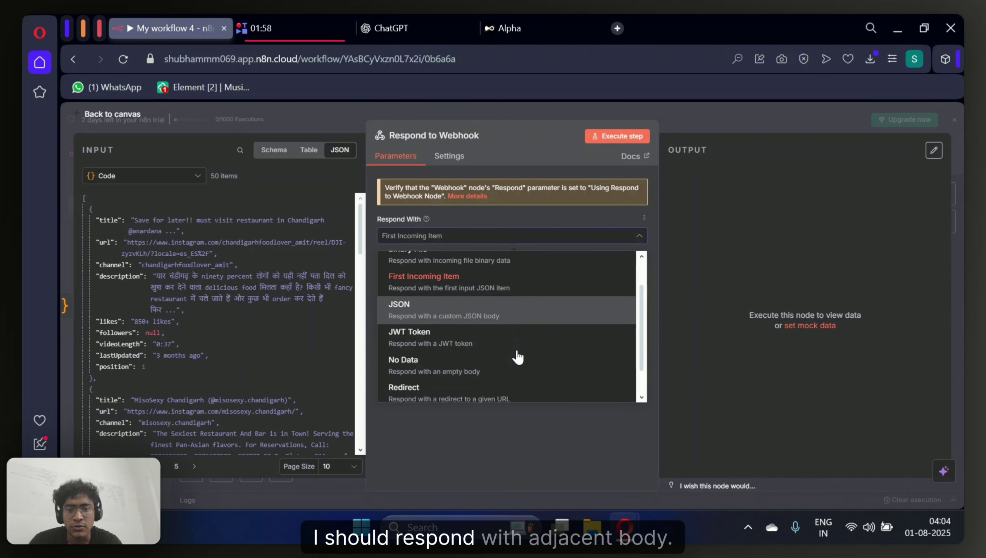
scroll(517, 357, "up", 2)
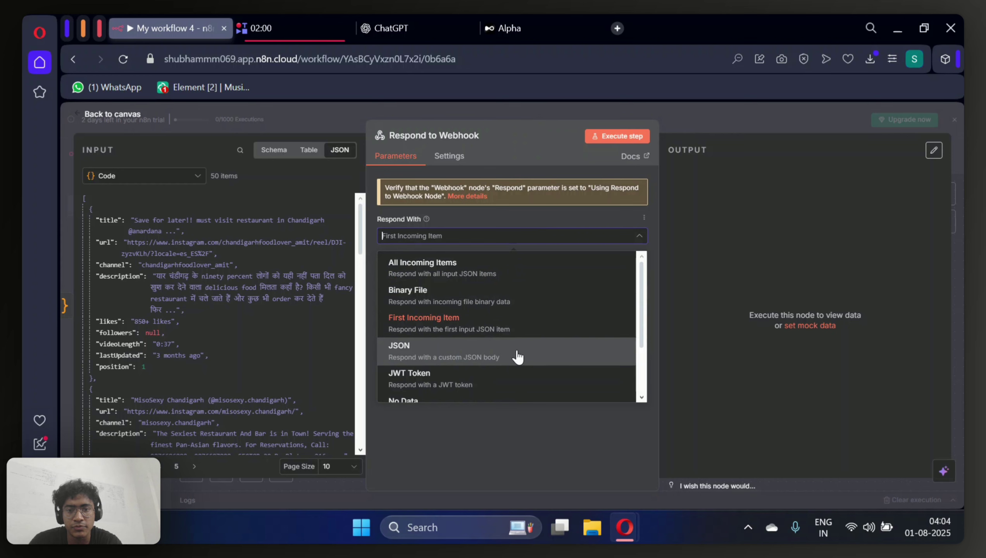
left_click(504, 235)
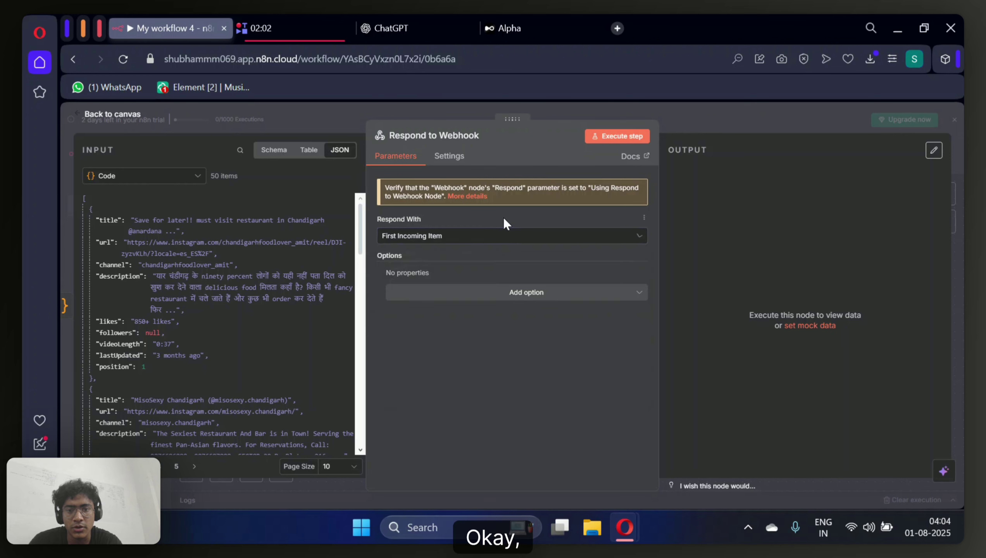
left_click(458, 296)
left_click(523, 336)
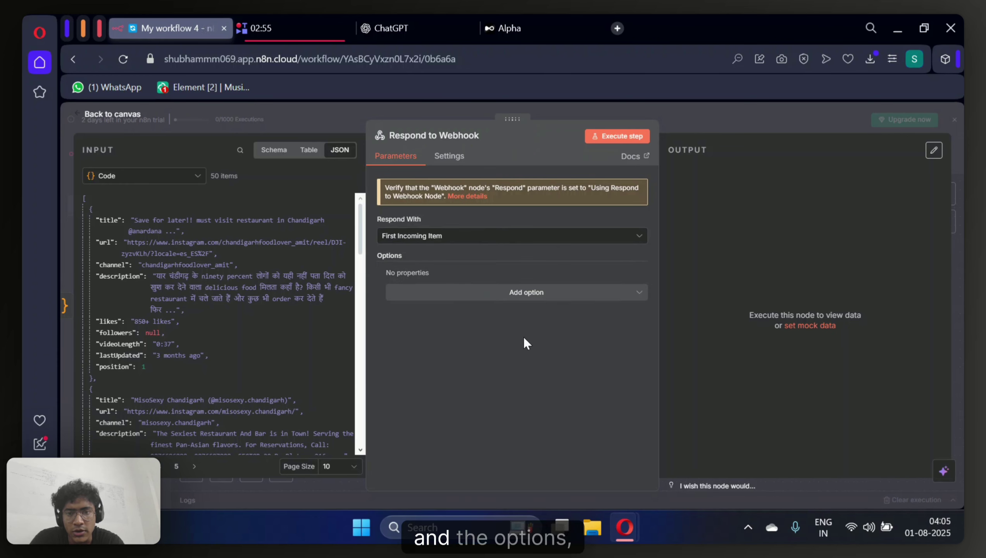
Add the Response Code option with value 200 to the Respond to Webhook node and save the workflow
left_click(523, 292)
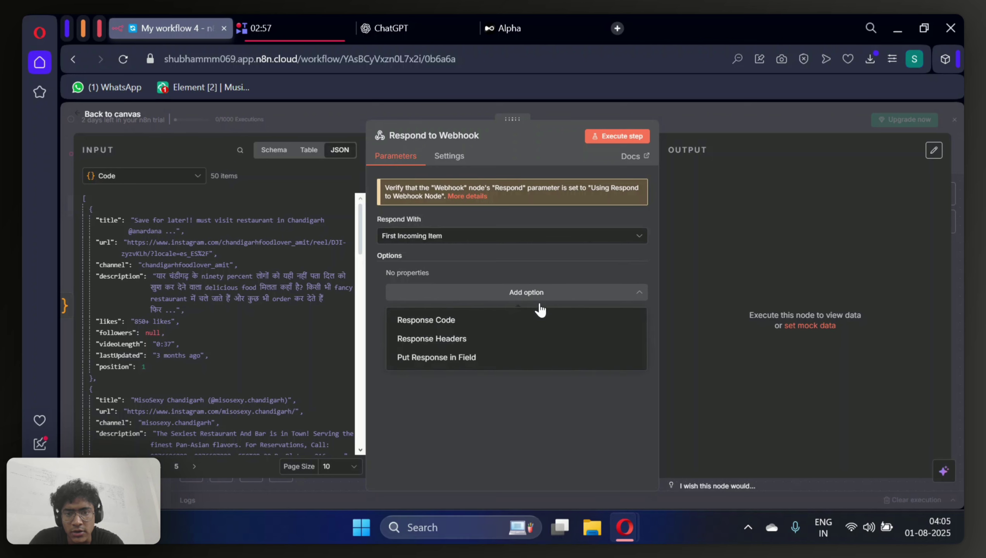
left_click(508, 327)
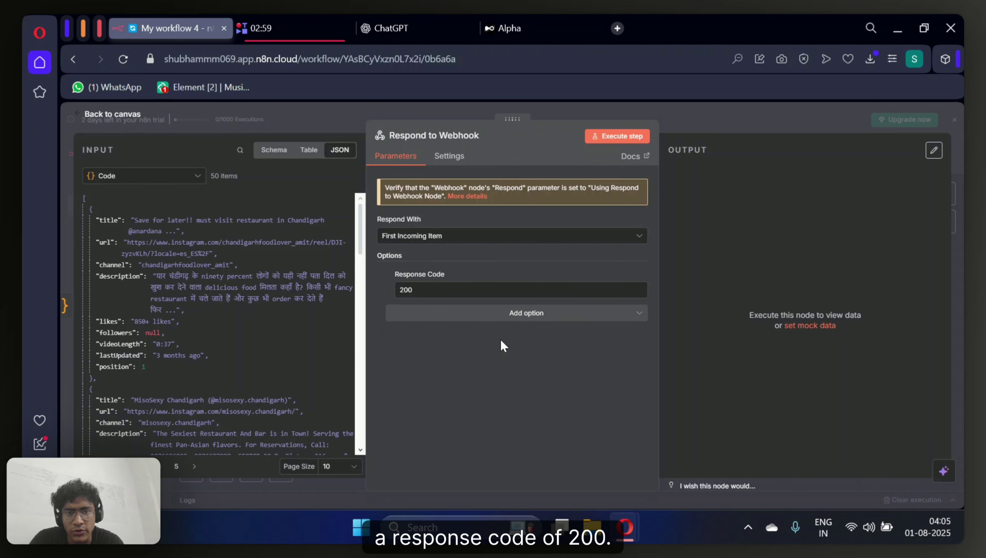
left_click(122, 126)
left_click(791, 155)
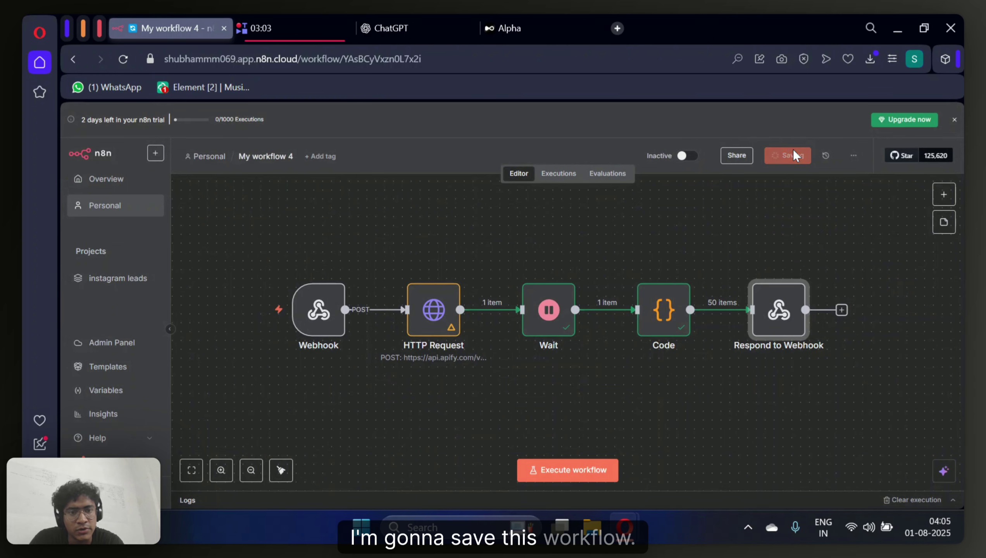
scroll(682, 214, "right", 2)
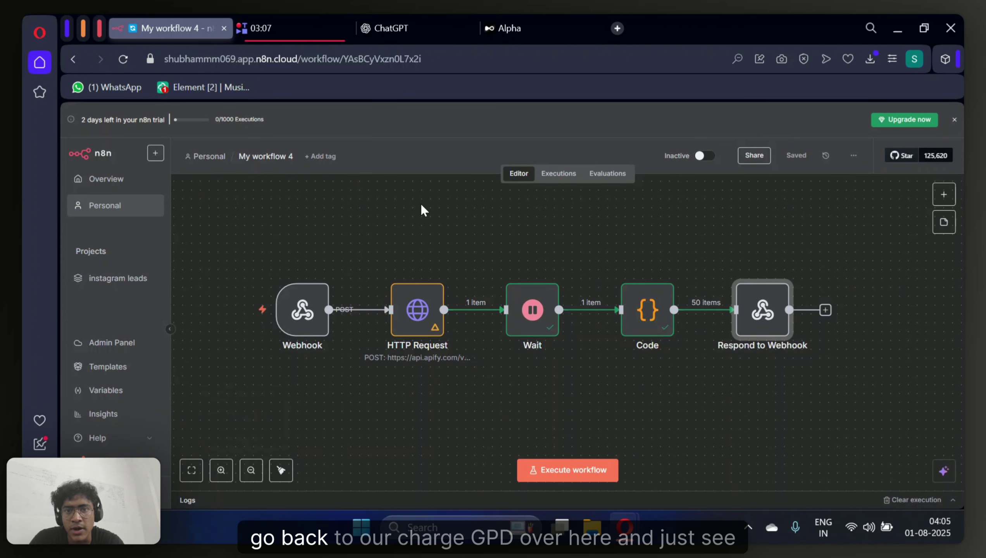
Switch to ChatGPT and send the drafted JavaScript fetch snippet for a POST request to webhookUrl
left_click(400, 20)
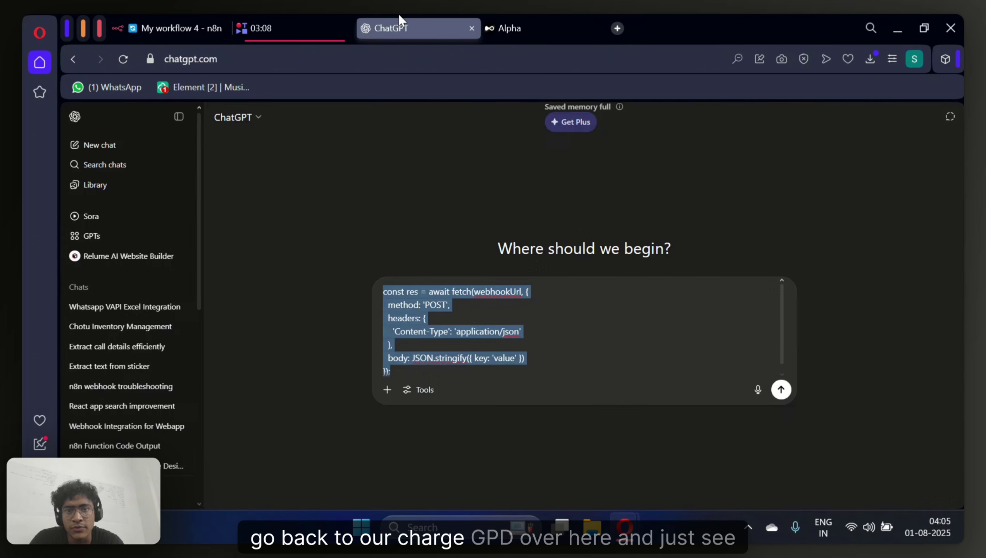
left_click(559, 364)
key("ctrl+plus")
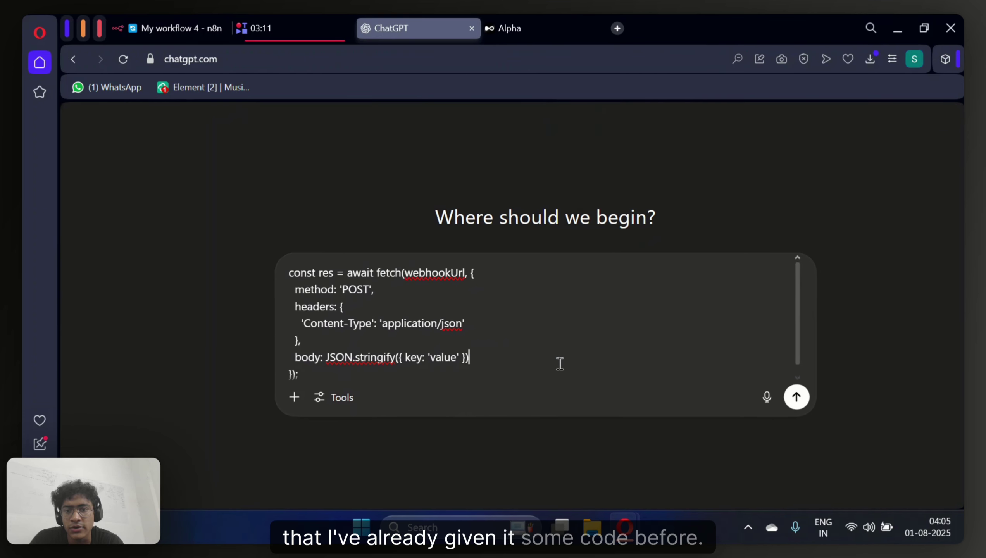
key("Return")
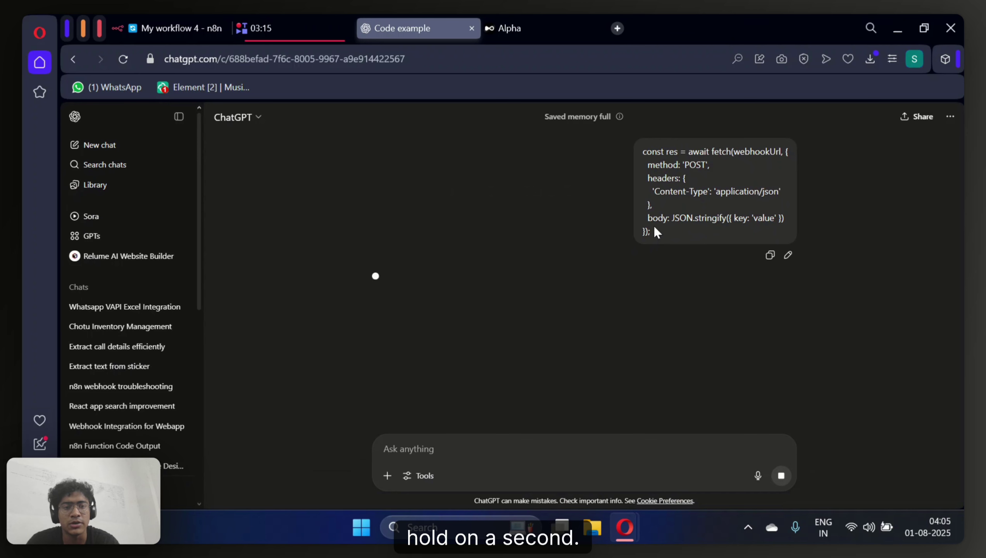
Copy the fetch snippet from the sent message into a new ChatGPT message
left_click_drag(654, 226, 638, 152)
key("ctrl+c")
left_click(716, 449)
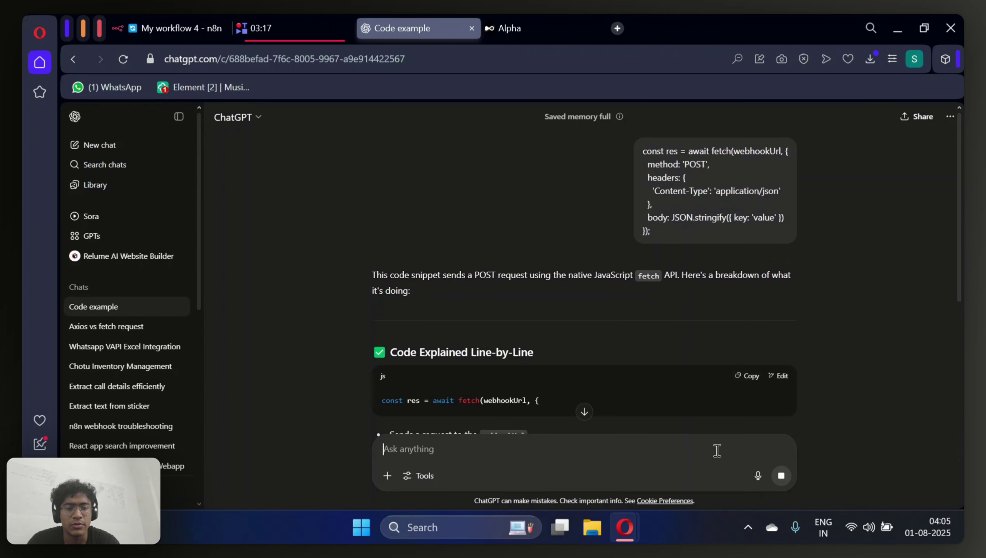
key("ctrl+v")
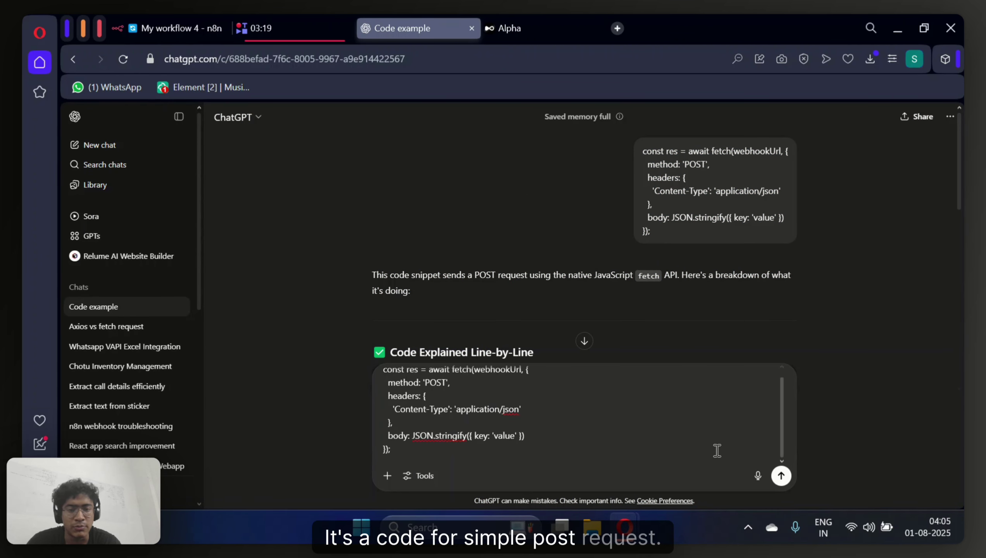
Below the pasted snippet, start the prompt with "now, I'm making an instagram competitor finder"
type("now, ")
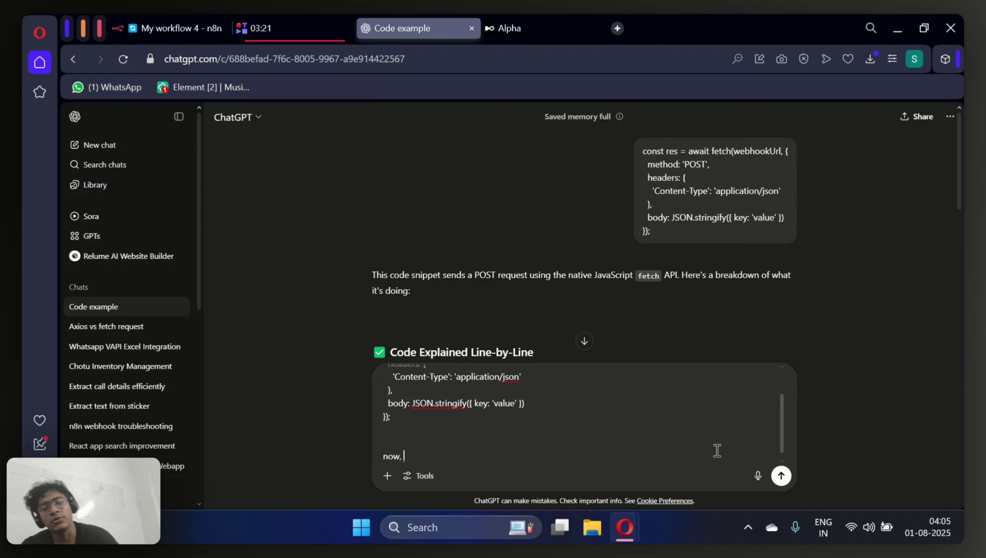
type("I'm making a")
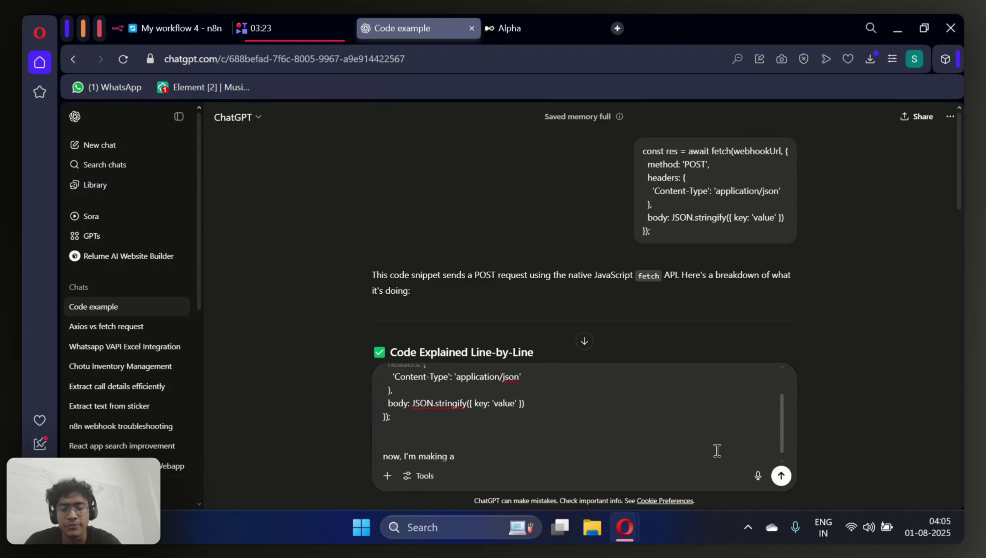
key("ctrl+plus")
key("ctrl+plus")
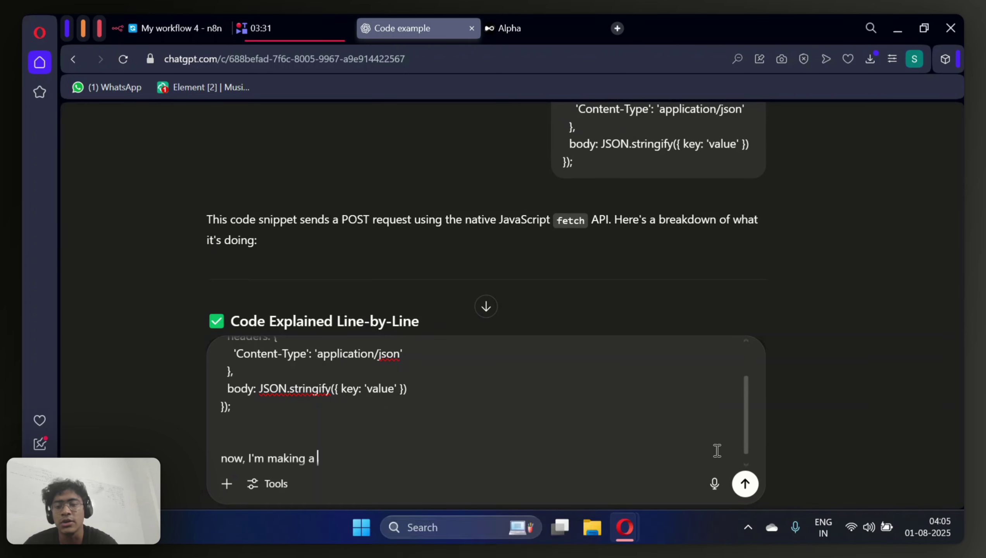
scroll(717, 450, "down", 1)
scroll(720, 372, "down", 2)
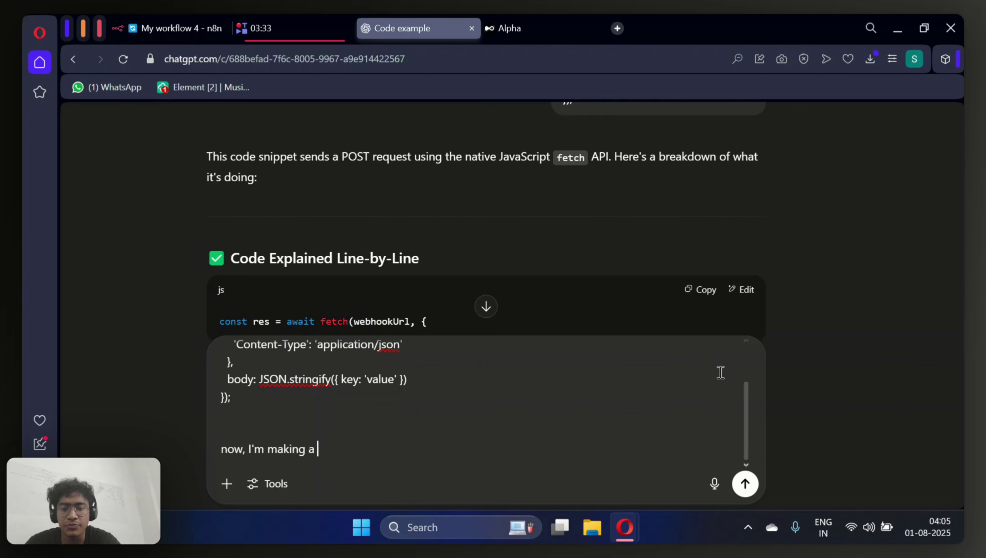
scroll(720, 372, "down", 8)
key("BackSpace")
type("n ins")
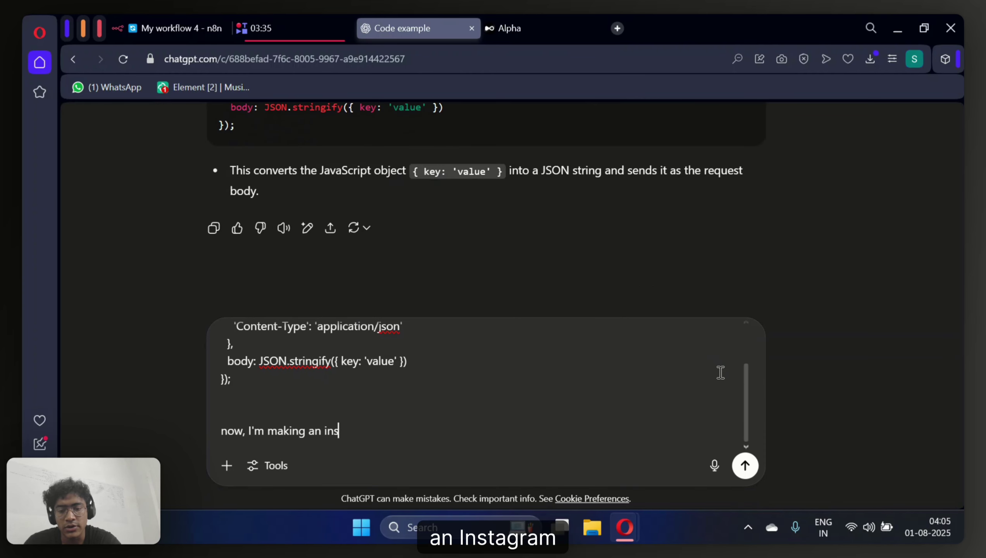
type("tagram copeti")
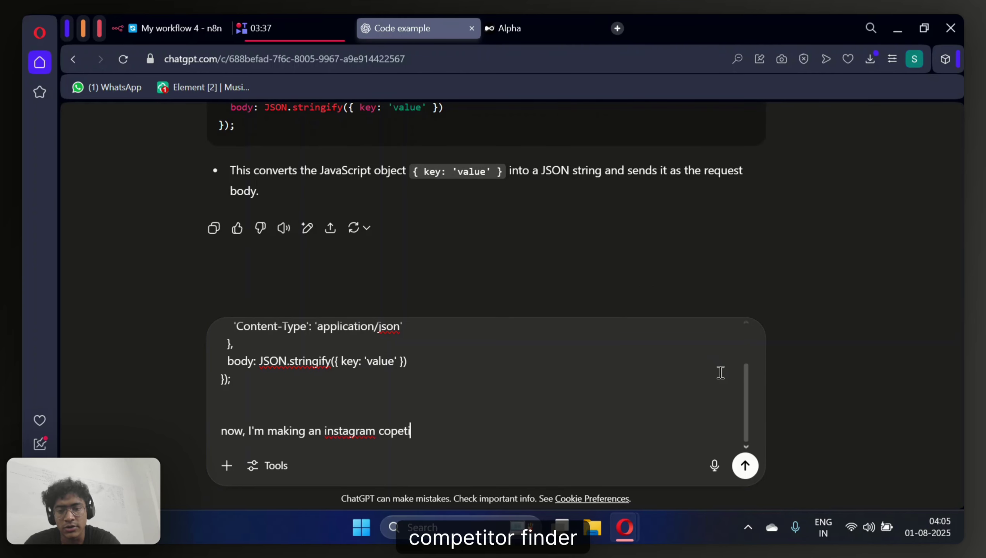
key("BackSpace")
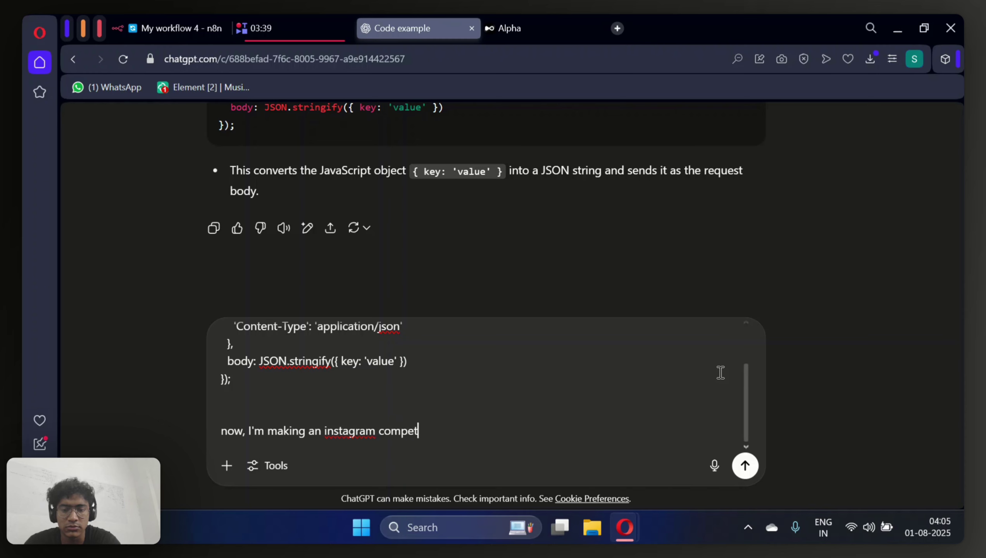
type("etitor finder")
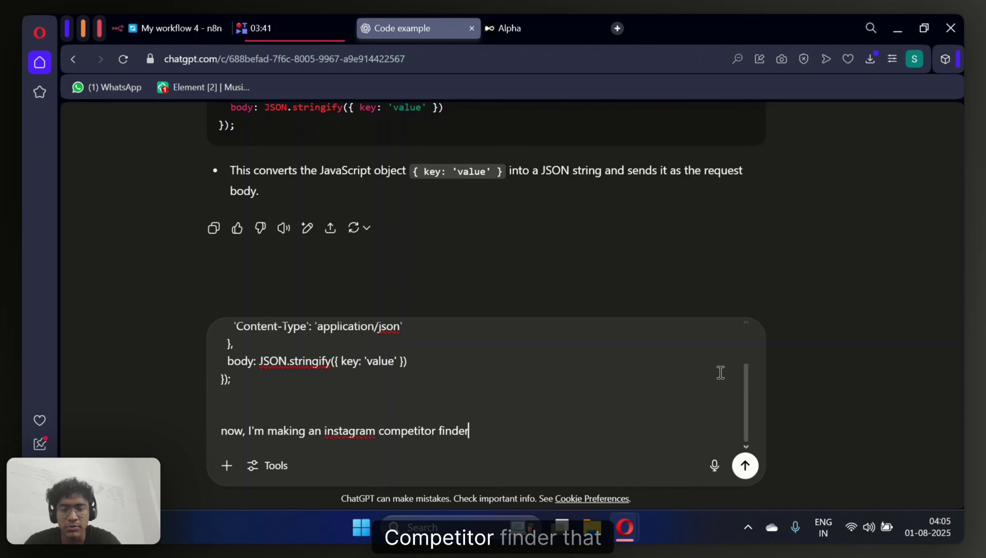
Continue the prompt with "that basically, when put the variables "business niche" and "location""
type(",")
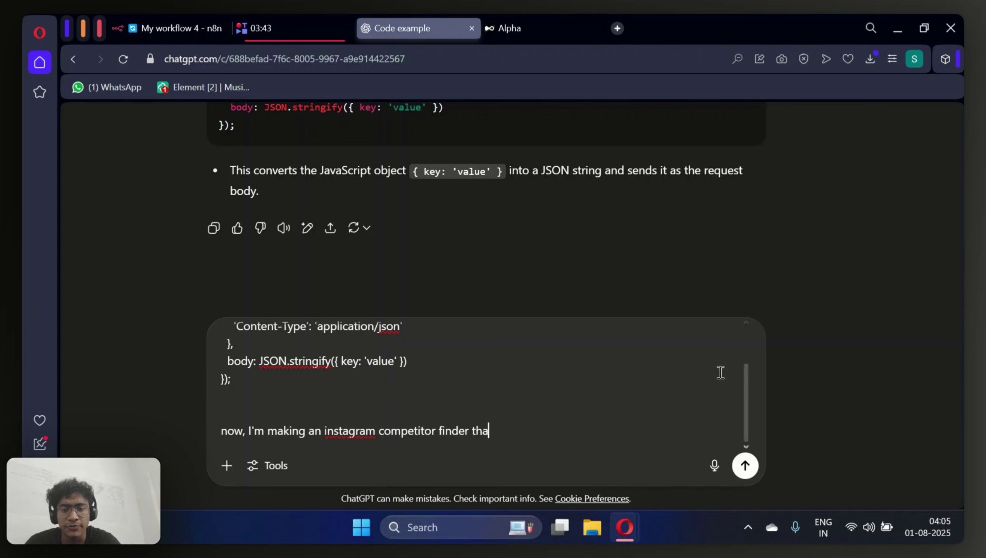
type(" that basically")
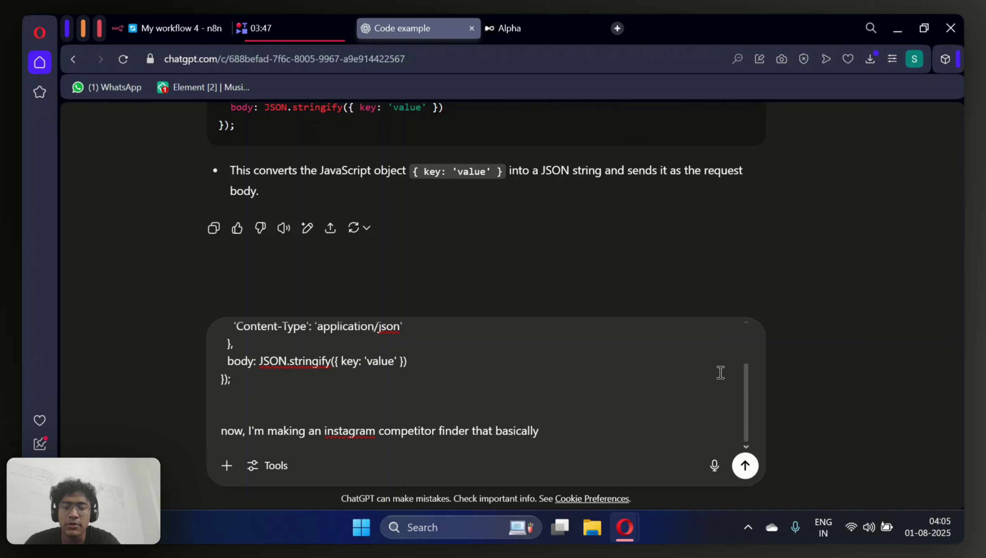
type(", when put ")
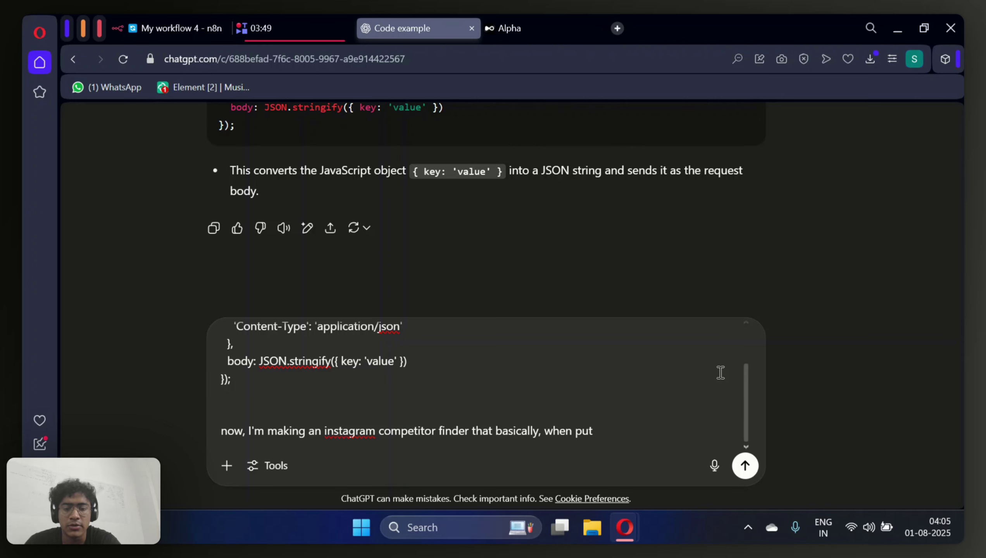
type("the var")
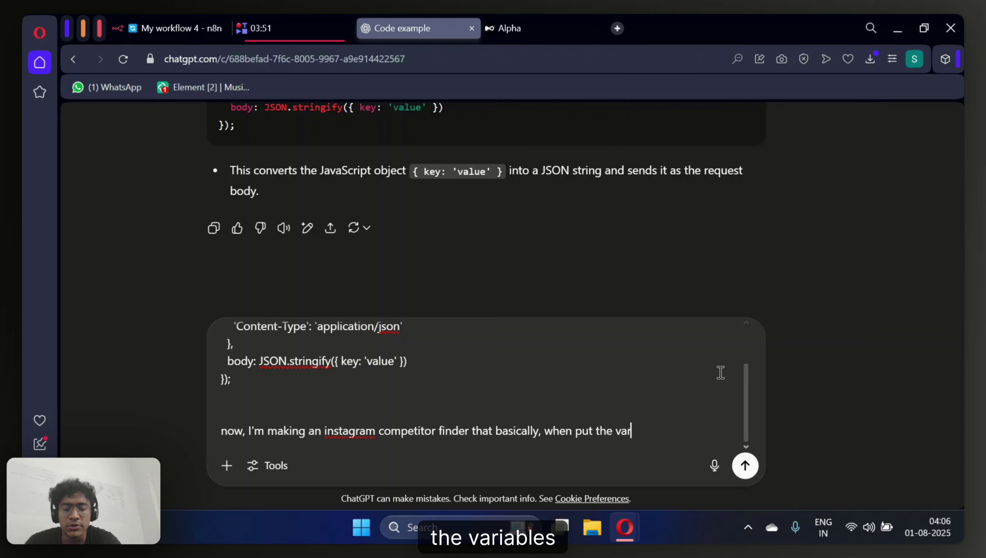
type("iables ")
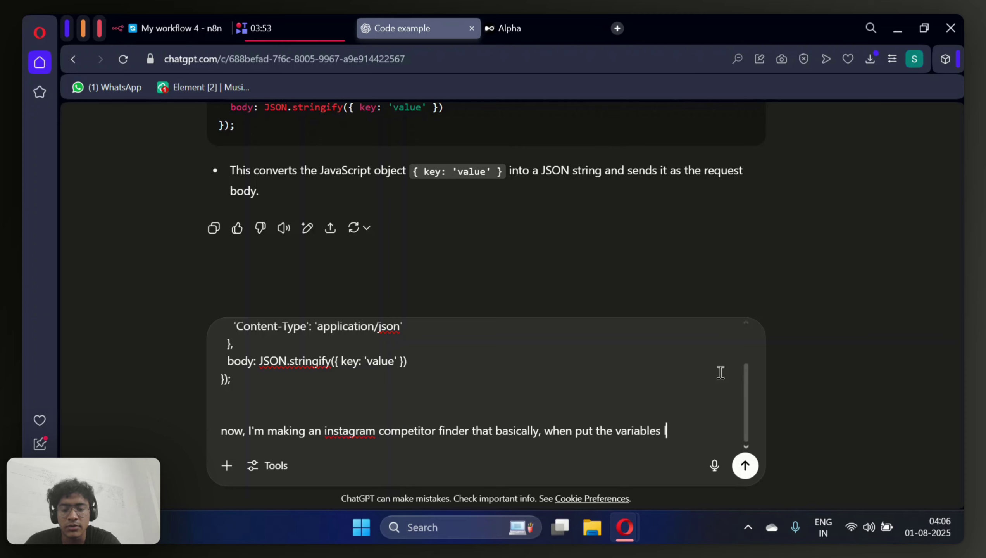
type("locaiton")
key("BackSpace")
key("BackSpace")
key("BackSpace")
key("BackSpace")
key("BackSpace")
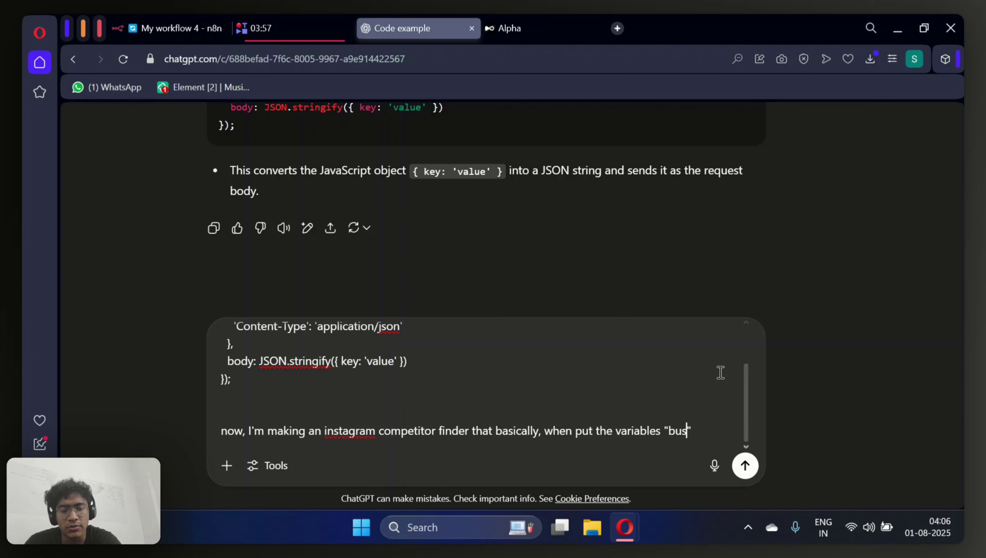
type("\"business niche\" and ")
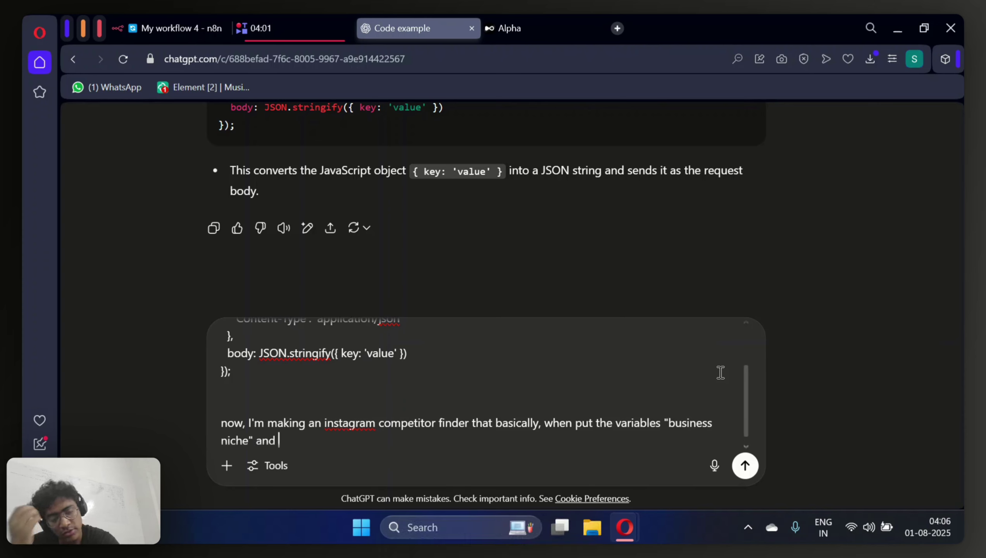
type("\"\"")
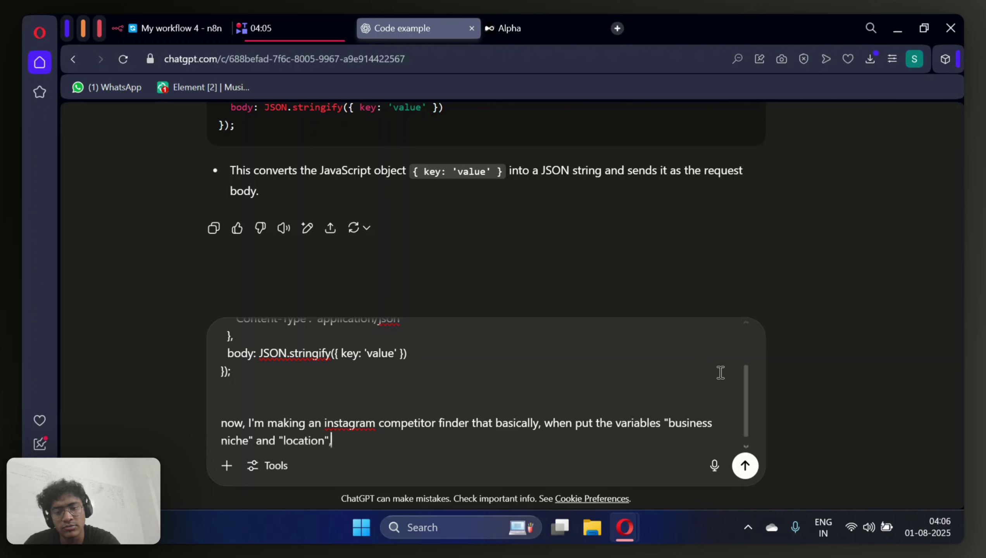
Complete the prompt's sentence with ", send in JSON format to webhook url at n8n."
type("nd th")
key("BackSpace")
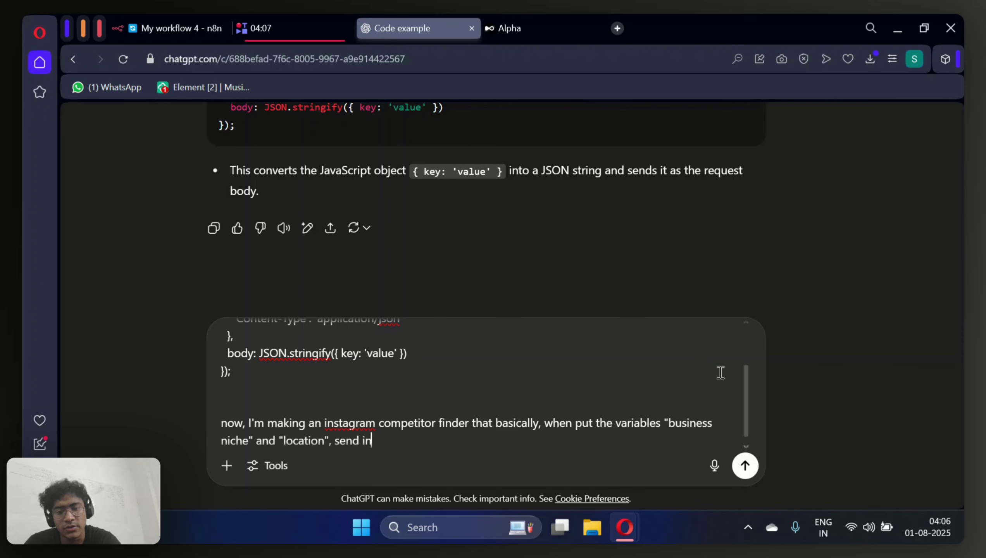
type("JSON for")
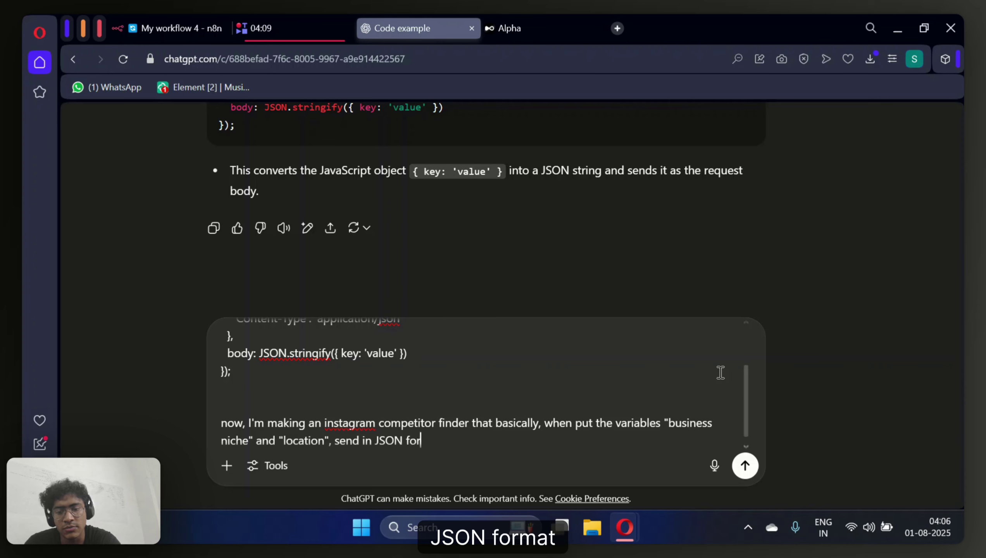
type("mat to webhoook")
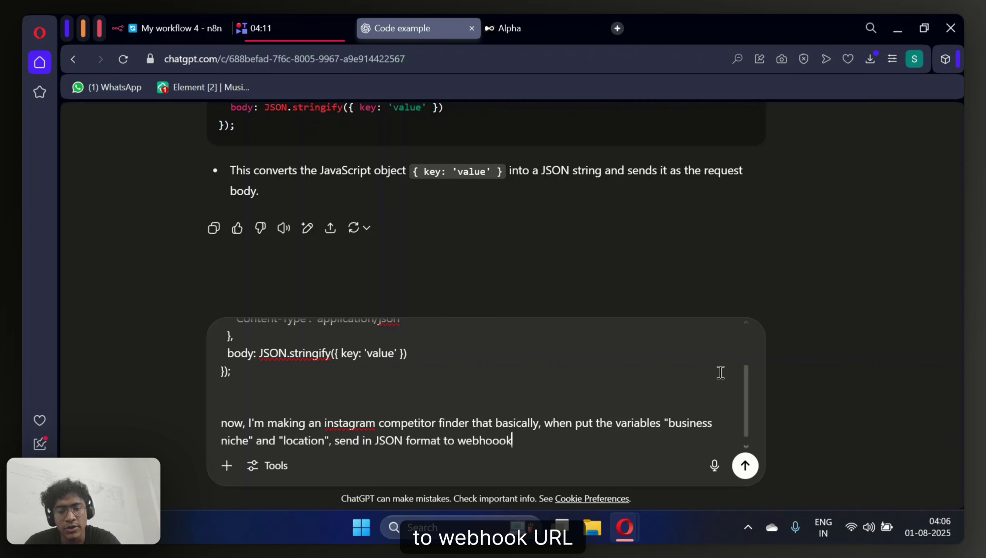
key("BackSpace")
key("BackSpace")
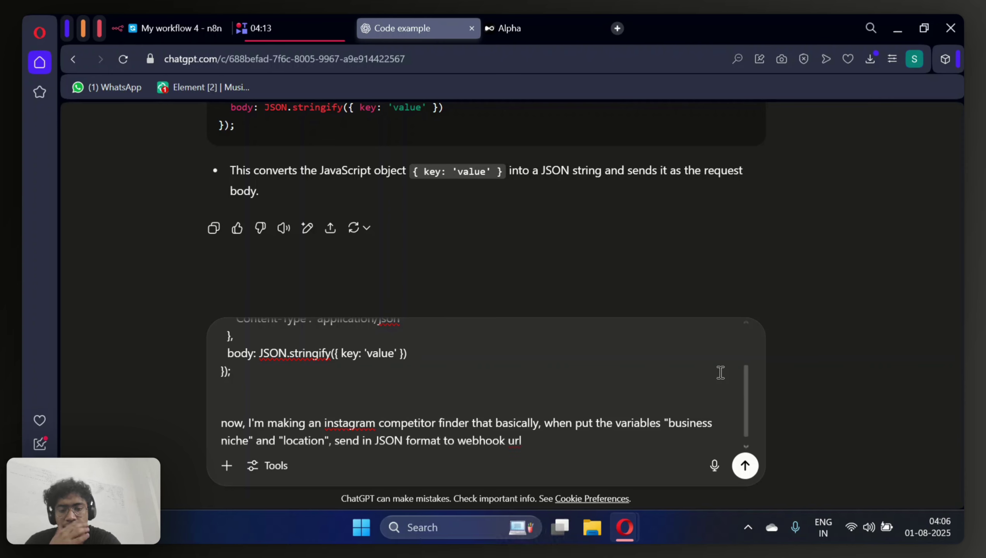
type("k url at n8n.")
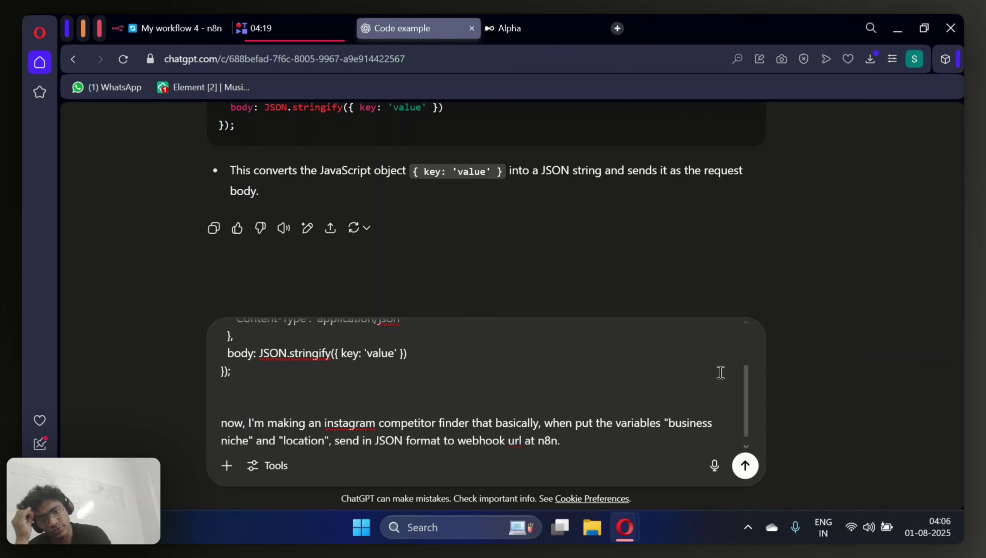
On a new line of the prompt, add "And, this is the code block function that describes the type of the data we recieve."
key("shift+Return")
type("AND")
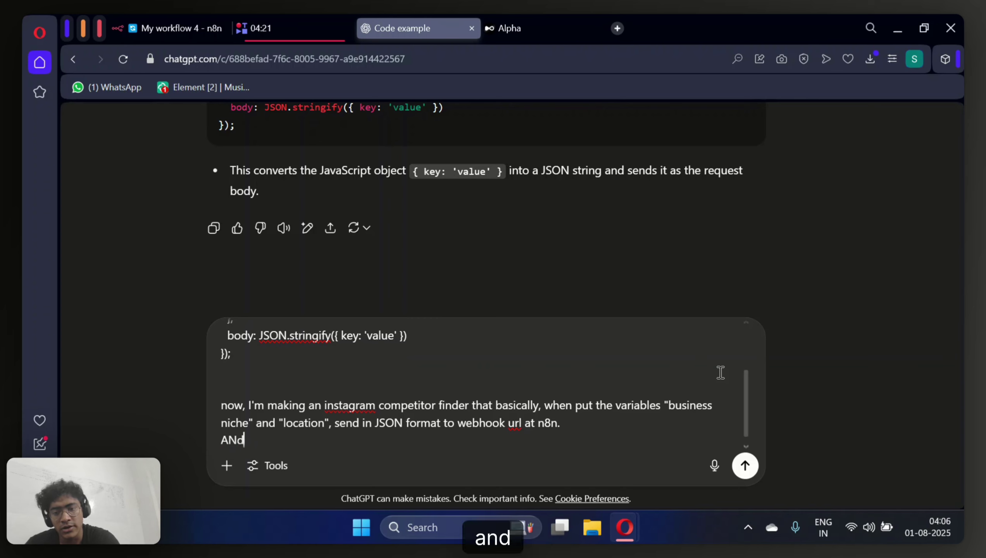
key("BackSpace")
key("BackSpace")
type("nd, this i")
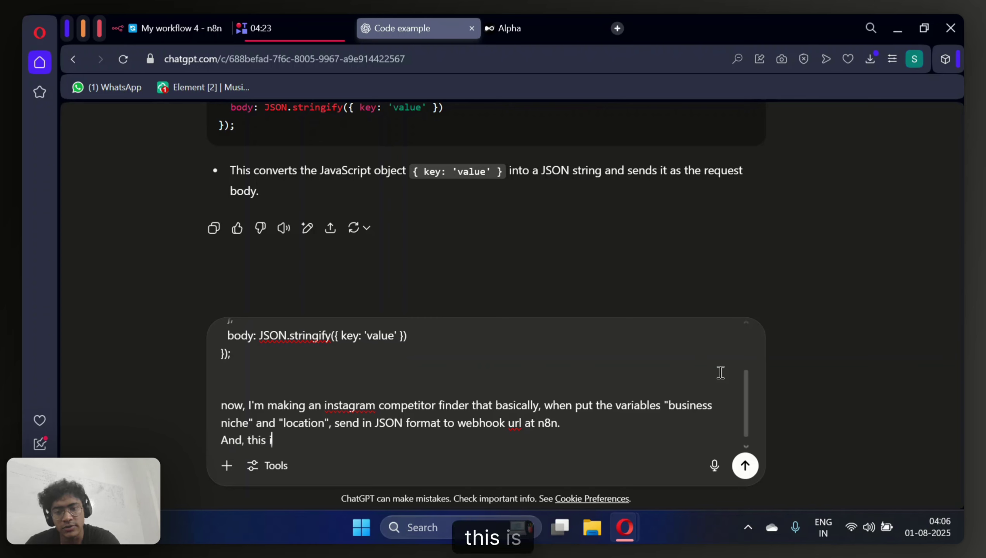
type("s the code bock")
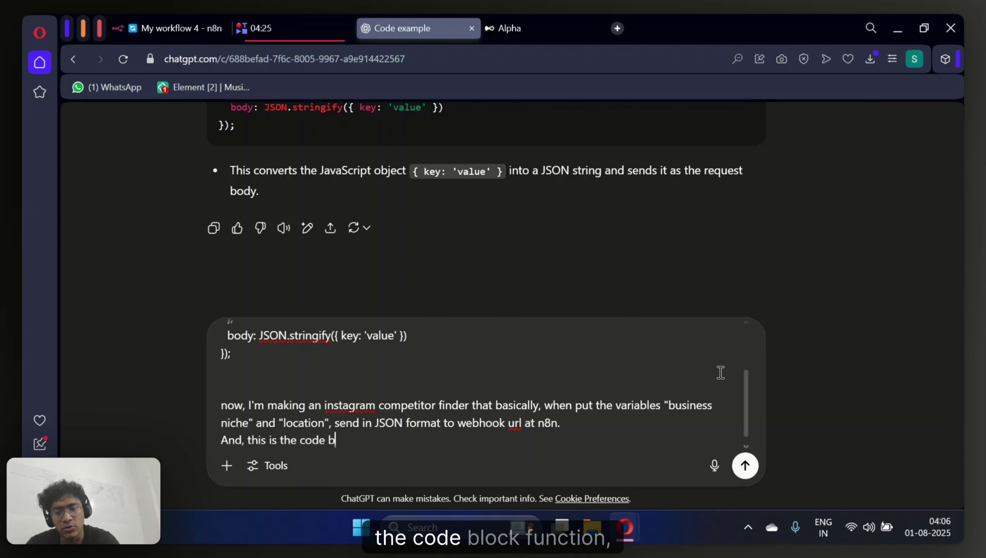
key("BackSpace")
key("BackSpace")
type("d")
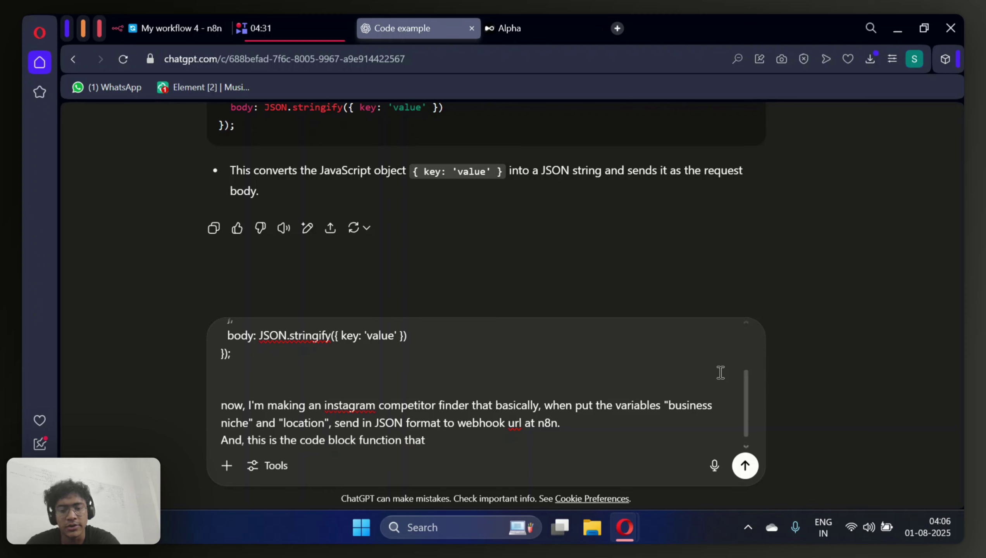
type("describes the")
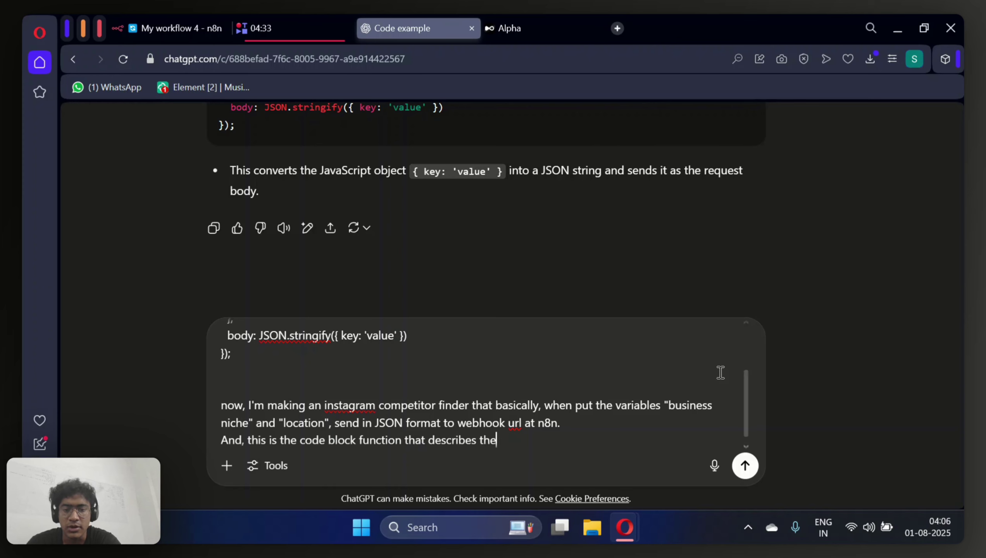
type(" type of the")
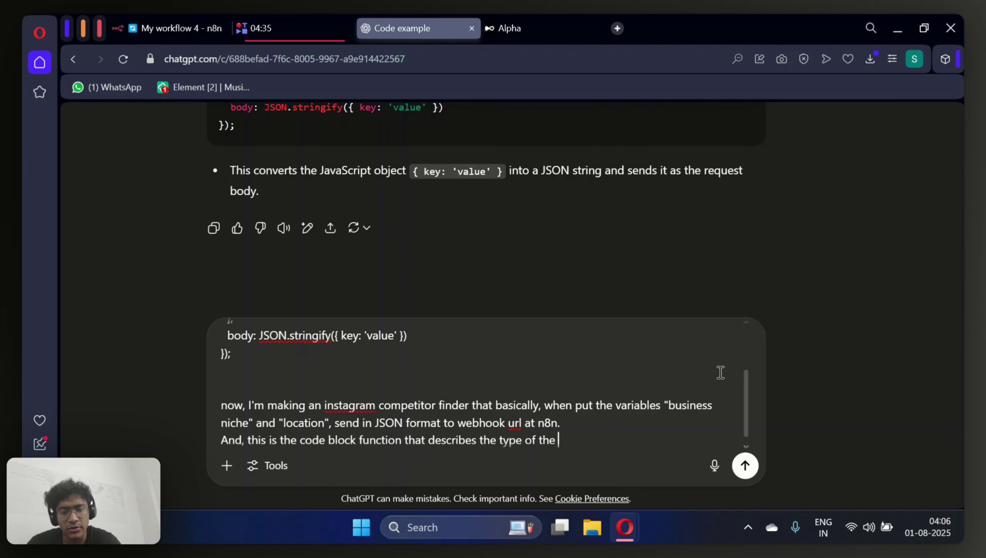
type(" data we re")
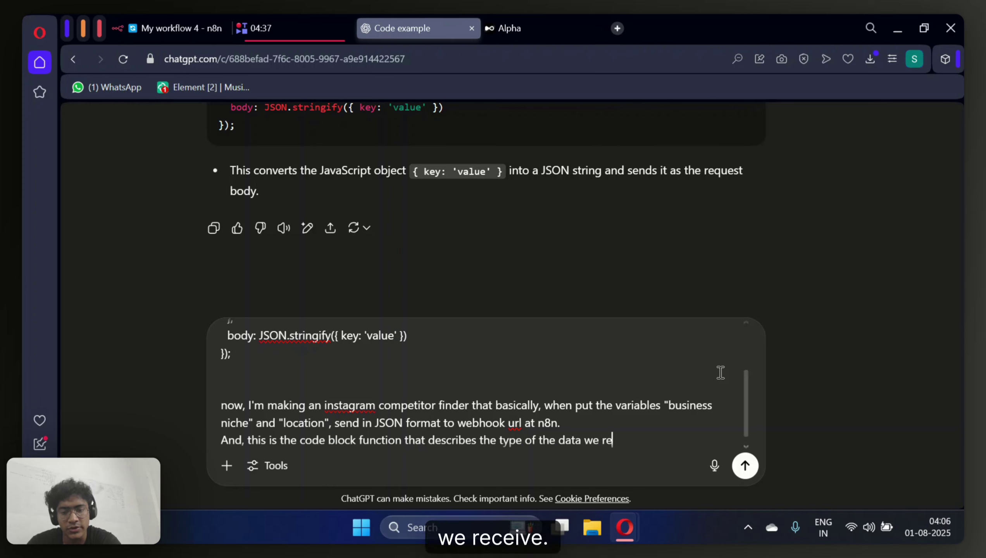
type("cieve.")
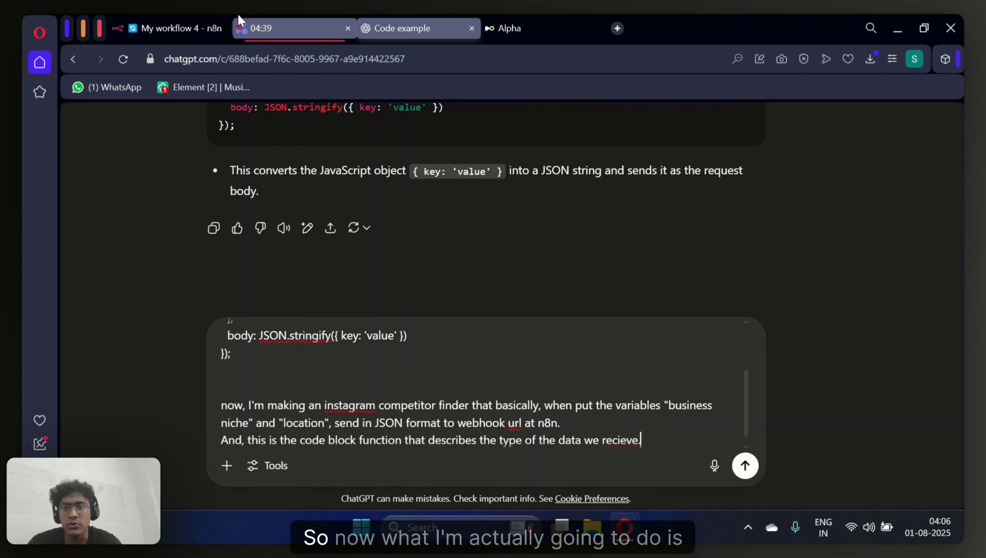
Switch to the n8n workflow and copy the entire JavaScript from its Code node
left_click(176, 29)
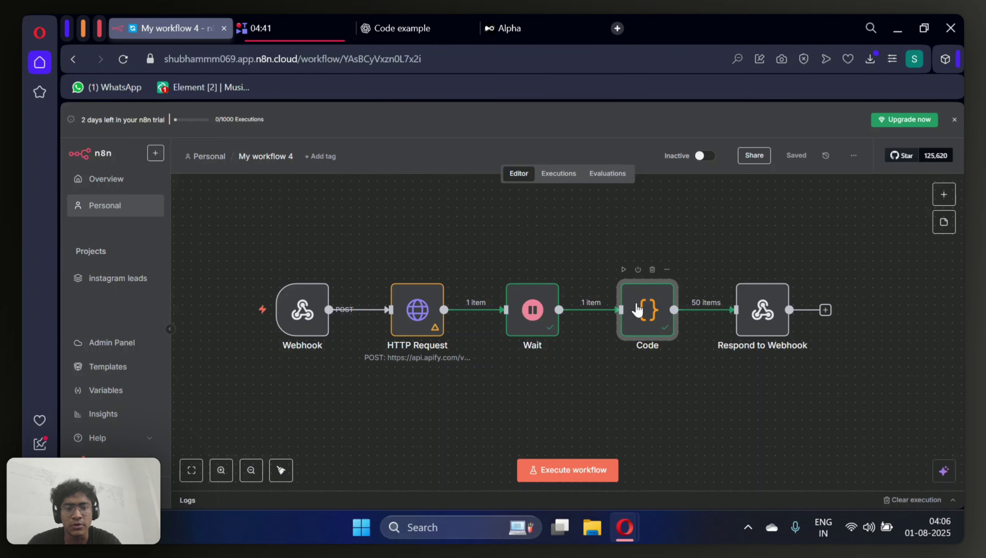
double_click(647, 309)
scroll(780, 267, "down", 2)
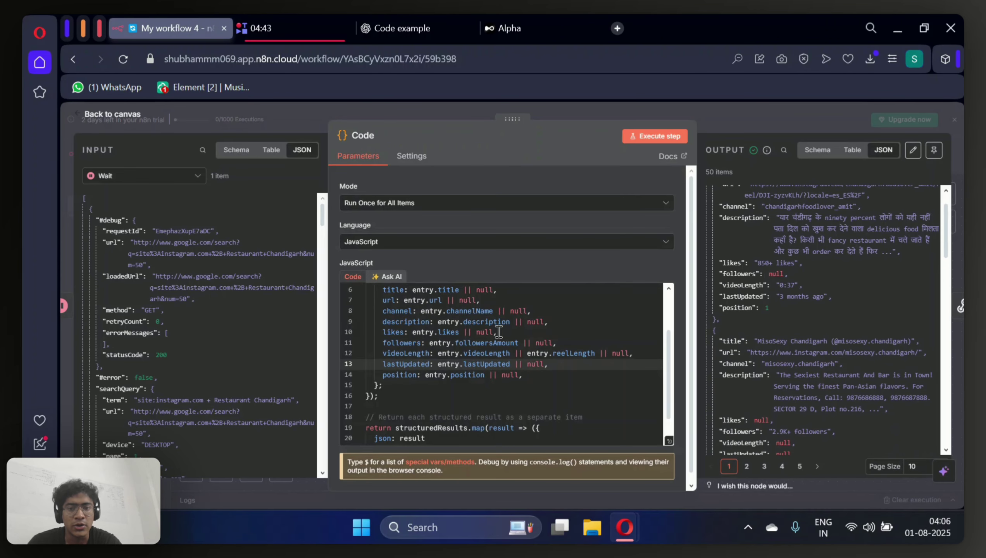
scroll(428, 365, "up", 2)
scroll(428, 366, "down", 2)
left_click_drag(412, 430, 351, 233)
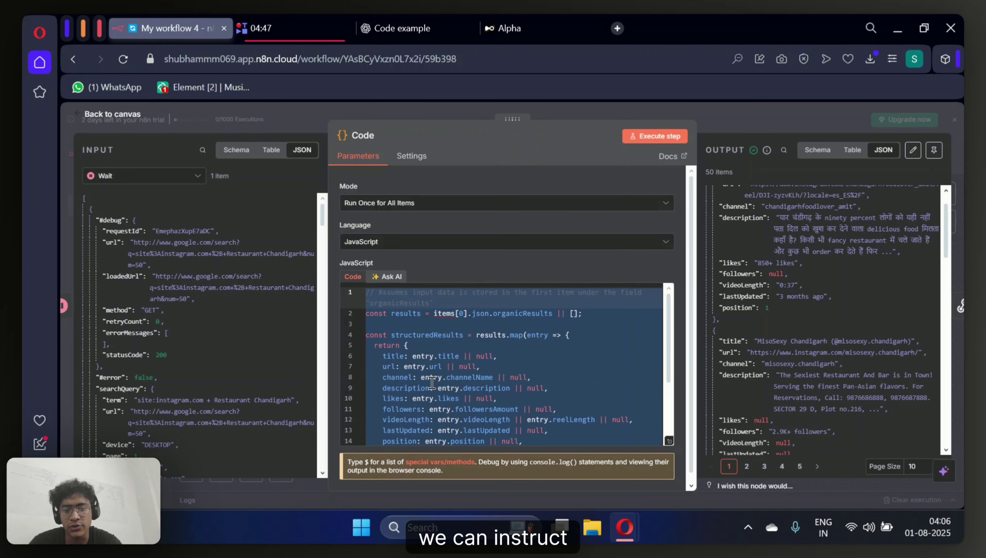
left_click(497, 357)
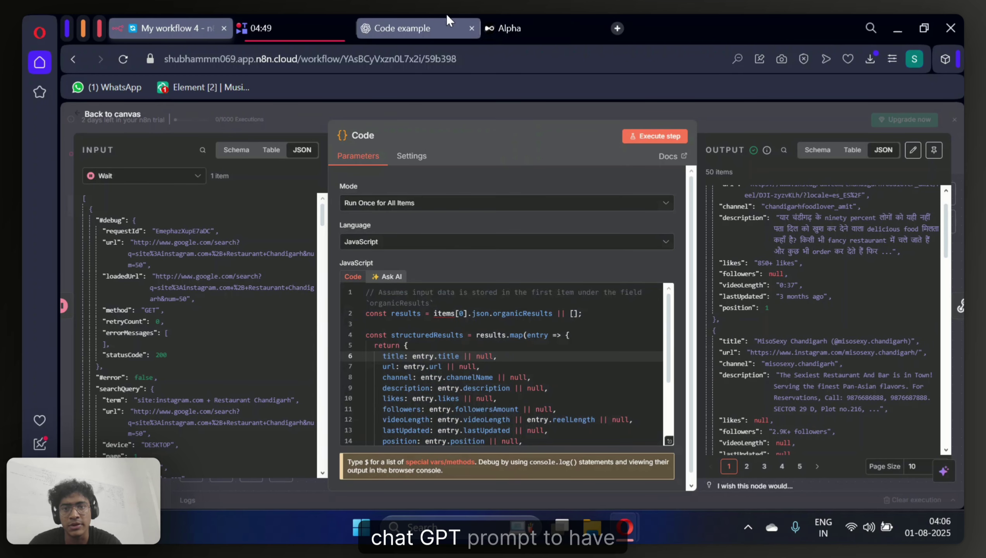
Back in the ChatGPT message, paste the Code node's script below the last sentence and review the draft
left_click(430, 17)
key("shift+Return")
key("shift+Return")
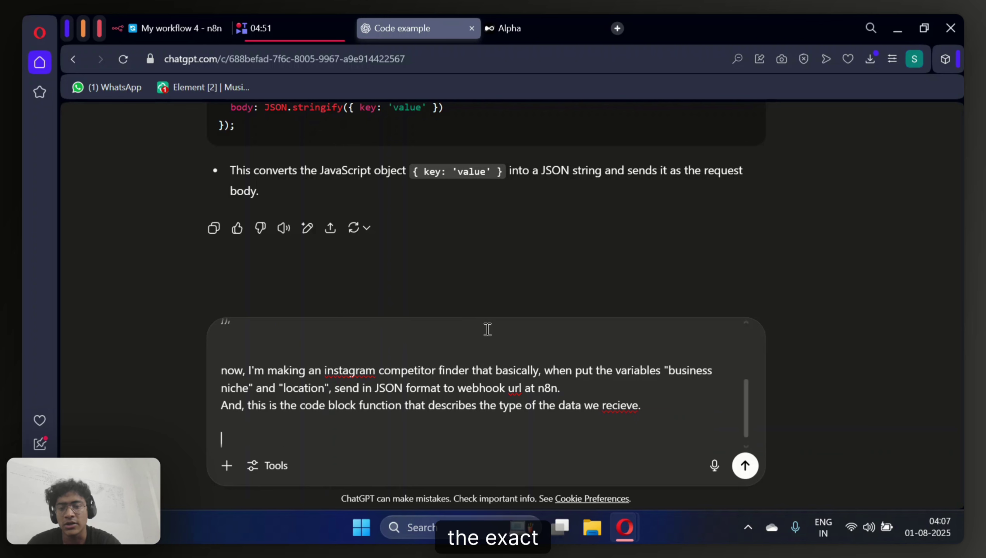
key("ctrl+v")
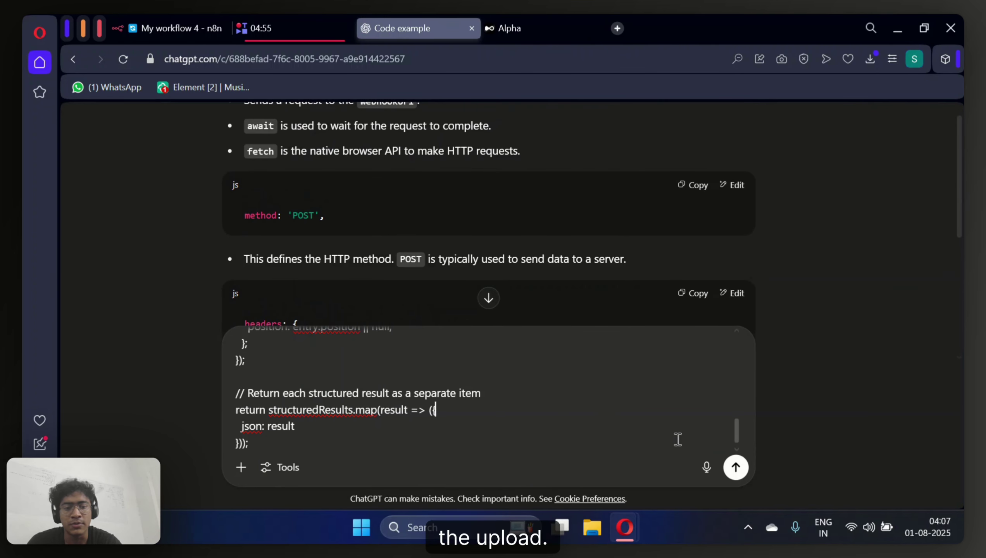
left_click_drag(735, 439, 737, 368)
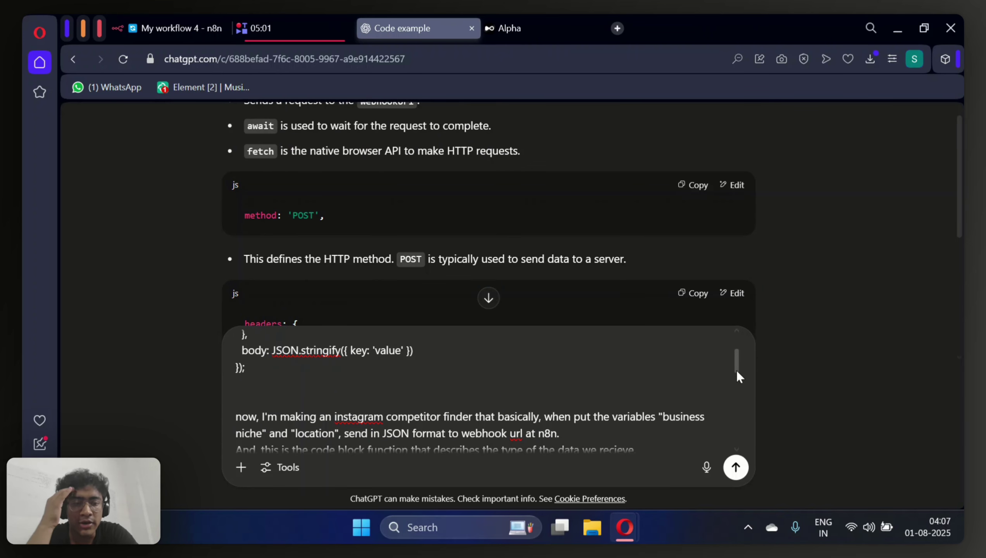
left_click_drag(736, 370, 740, 448)
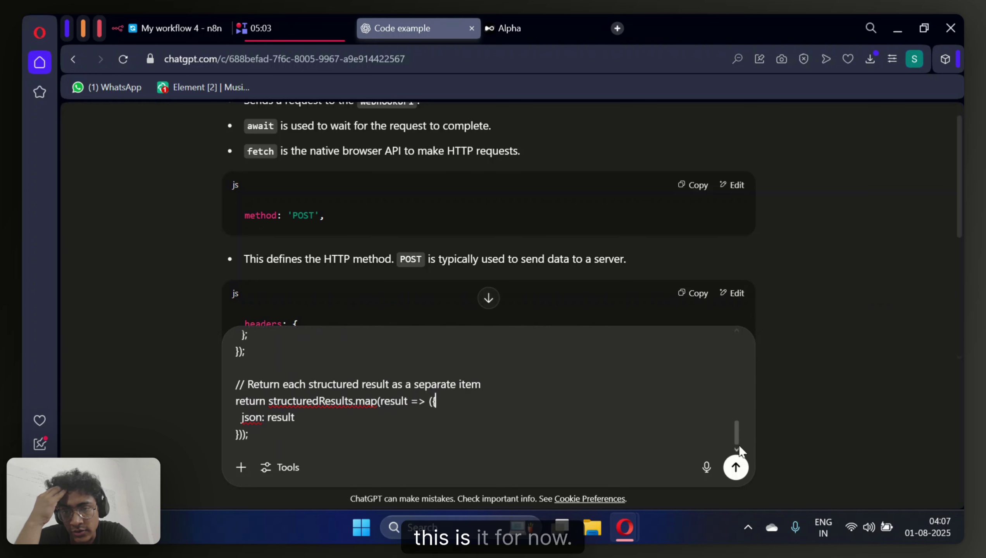
After the pasted script, add "Use dummy data for now, I'll add the actual webhook url later on." and send the message
left_click(593, 455)
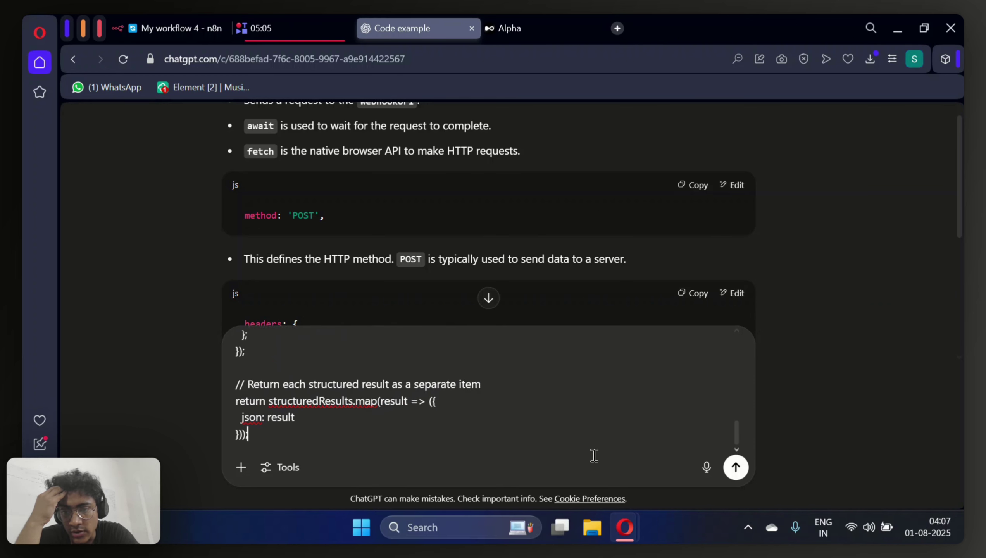
key("shift+Return")
key("shift+Return")
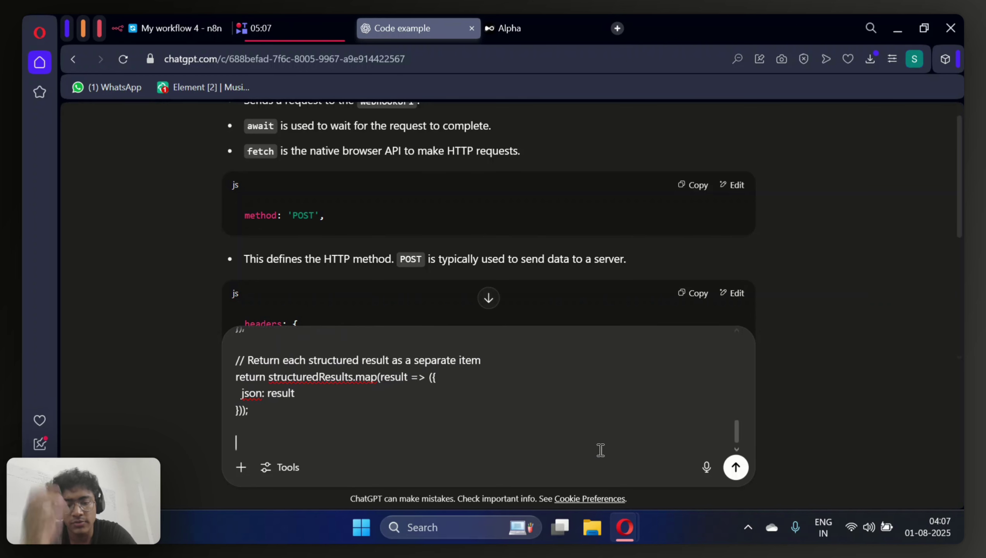
type("Use dumm")
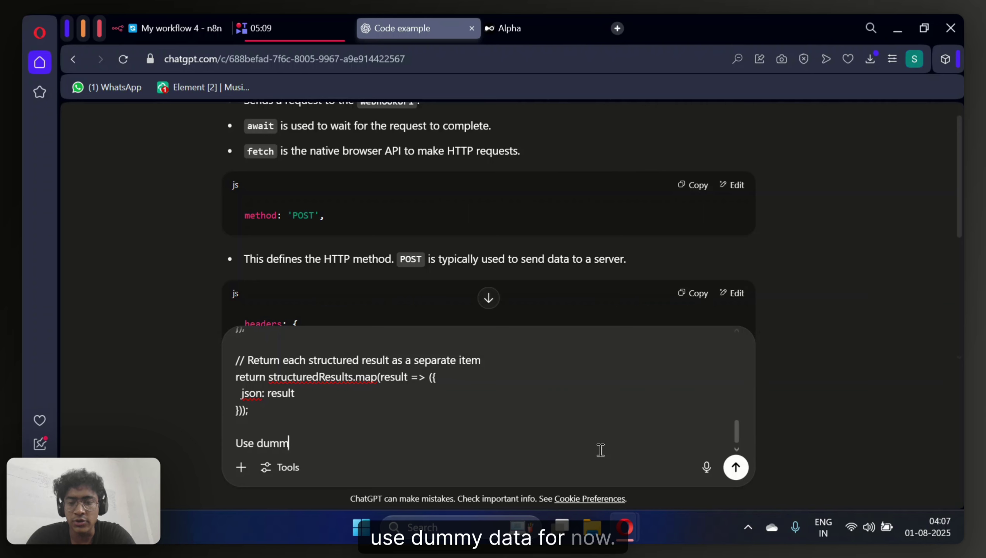
type("y data f")
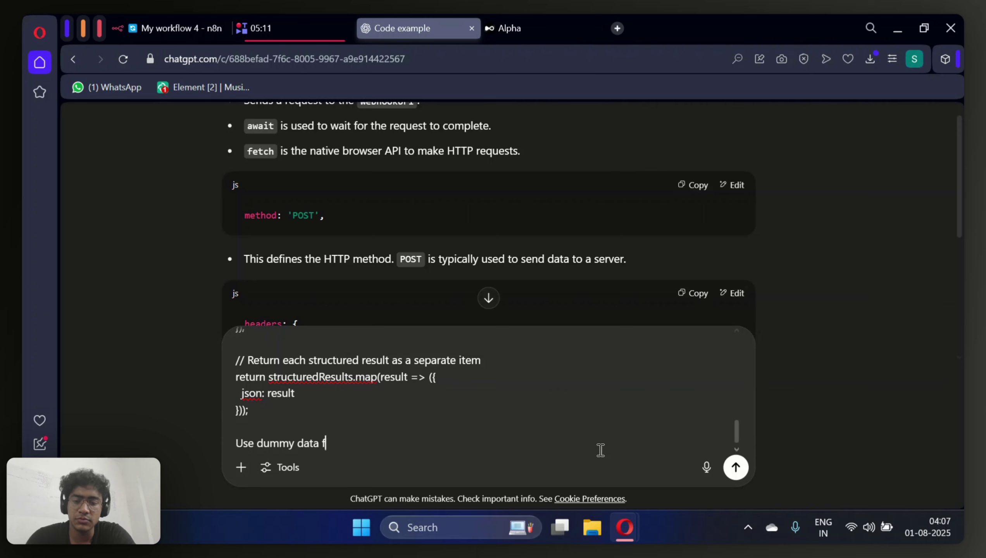
type("or now, I'll")
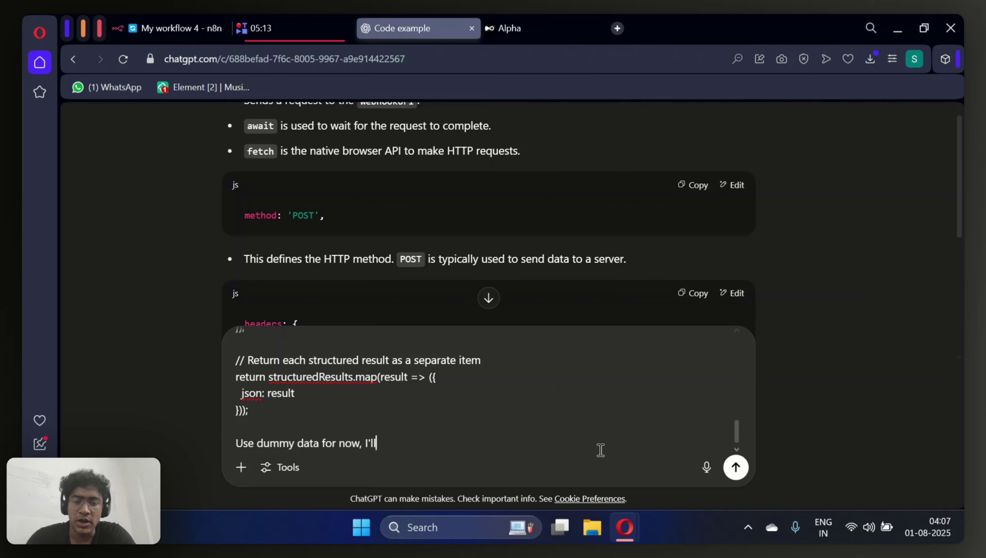
type(" add th")
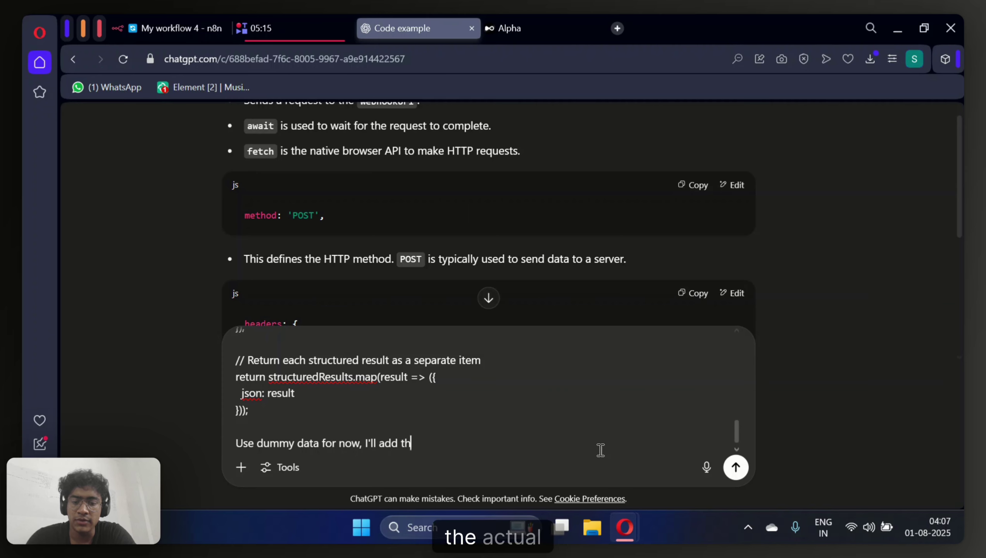
type("e actual webhoo")
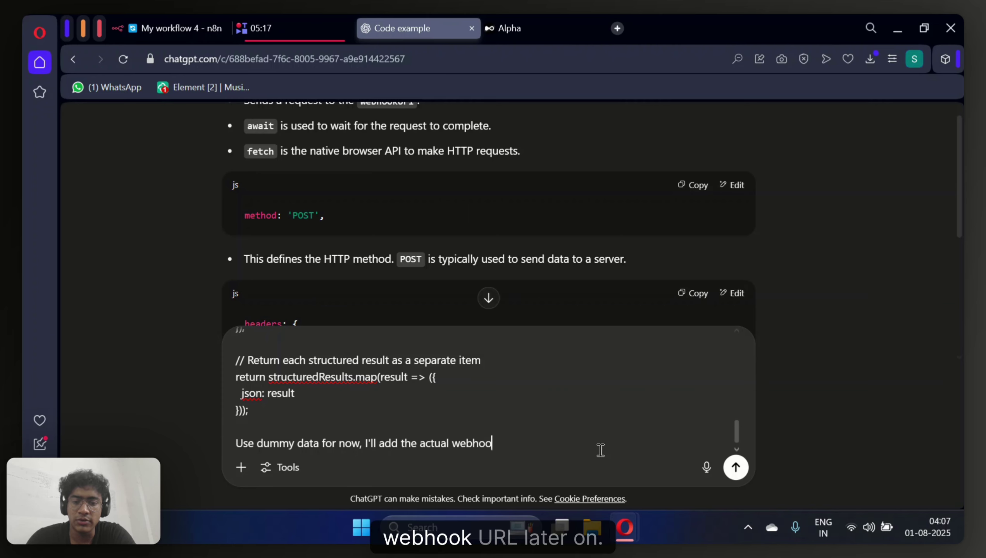
type("k url later ")
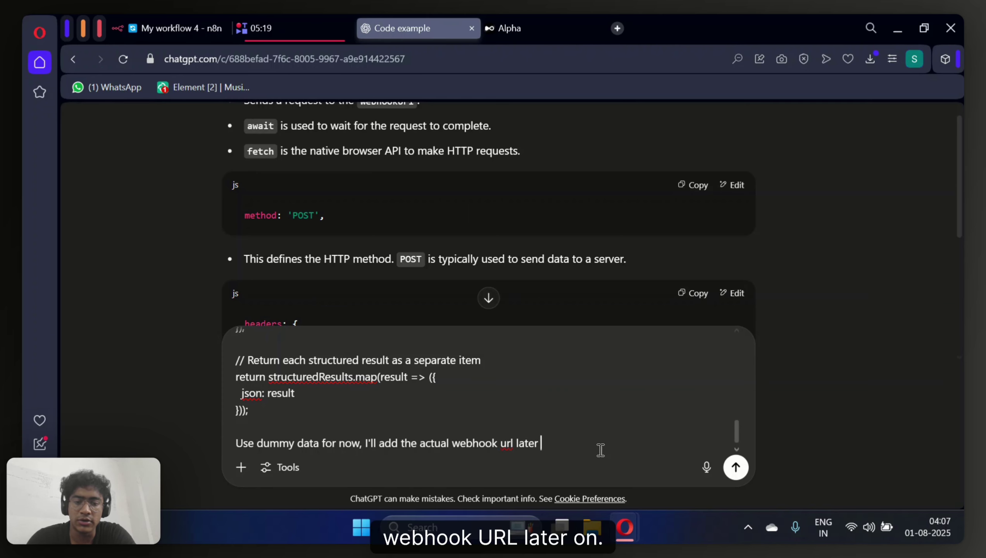
type("on.")
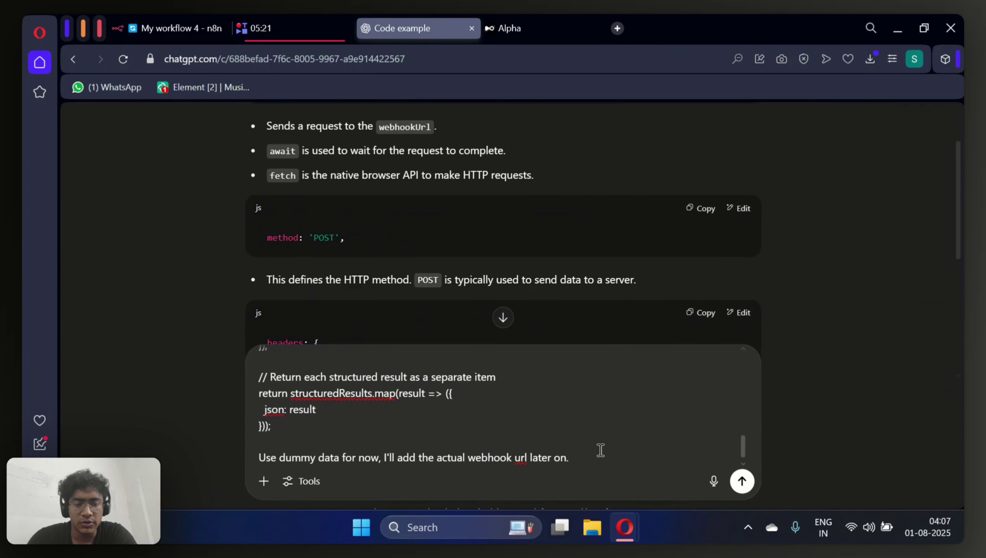
mouse_move(742, 446)
left_mouse_down()
mouse_move(745, 366)
mouse_move(744, 449)
left_mouse_up()
left_click(742, 481)
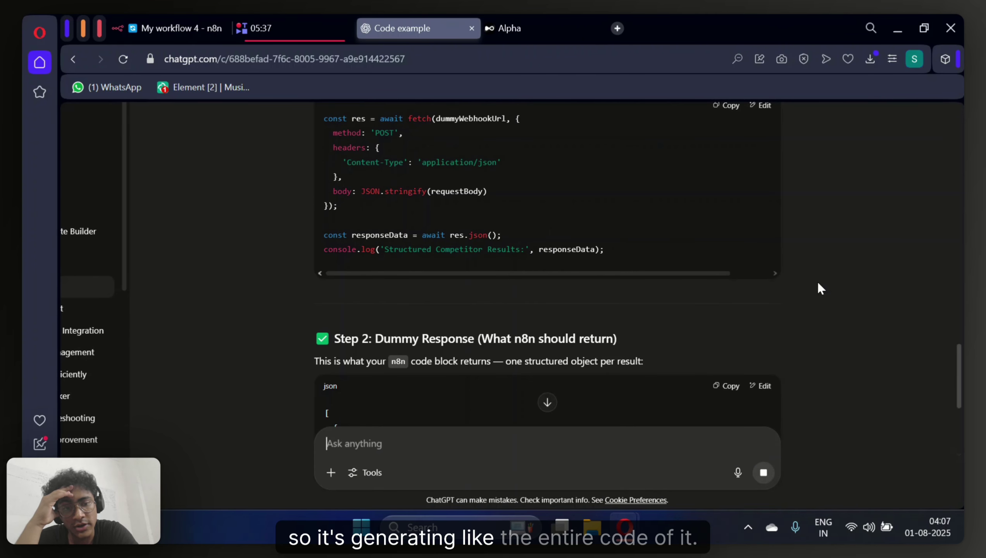
Copy the whole sent prompt into a new ChatGPT message
scroll(817, 282, "up", 15)
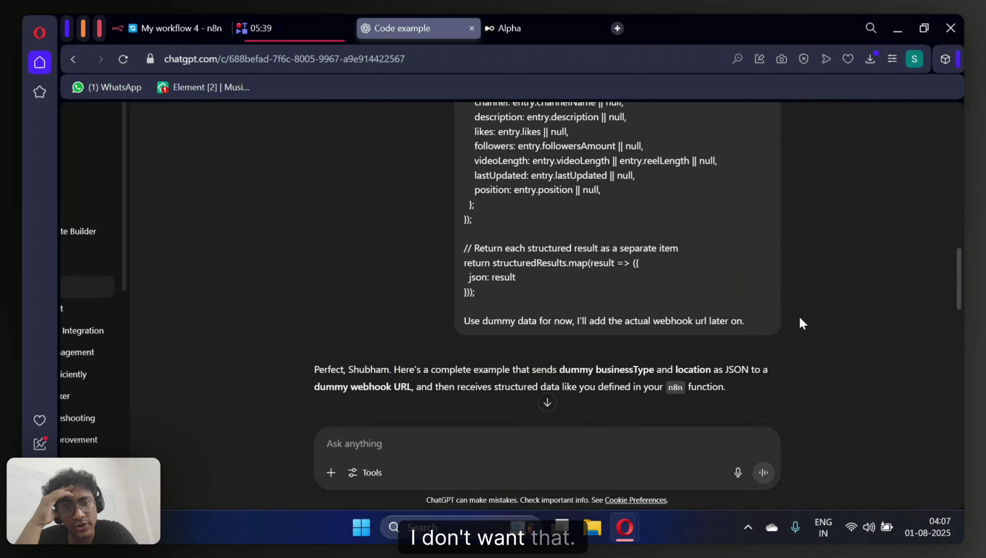
left_click(751, 349)
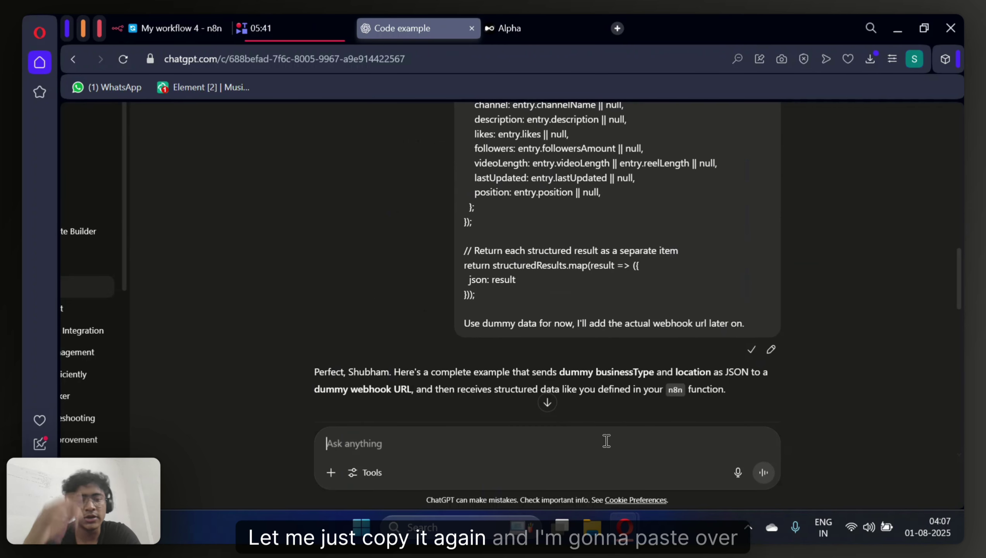
key("ctrl+v")
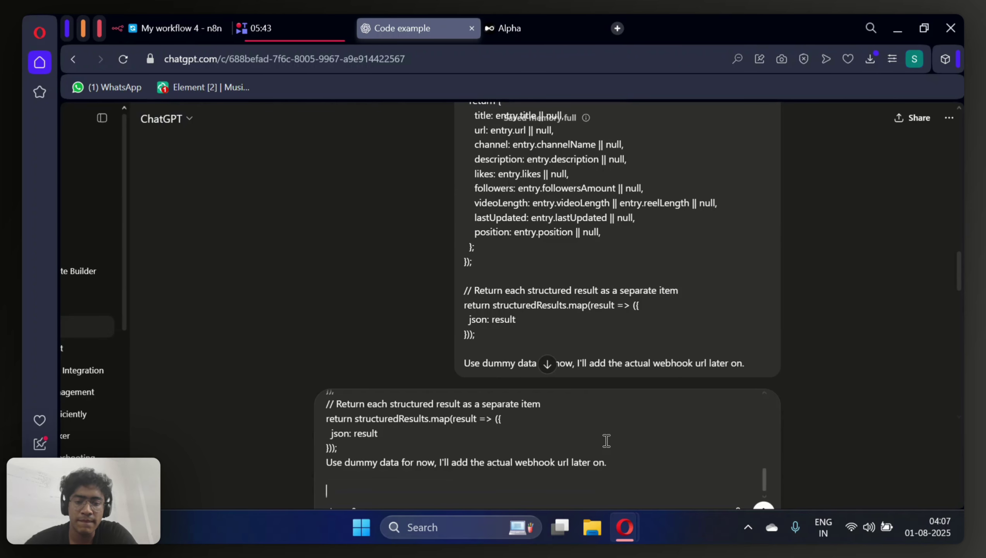
scroll(601, 440, "up", 10)
scroll(488, 429, "down", 2)
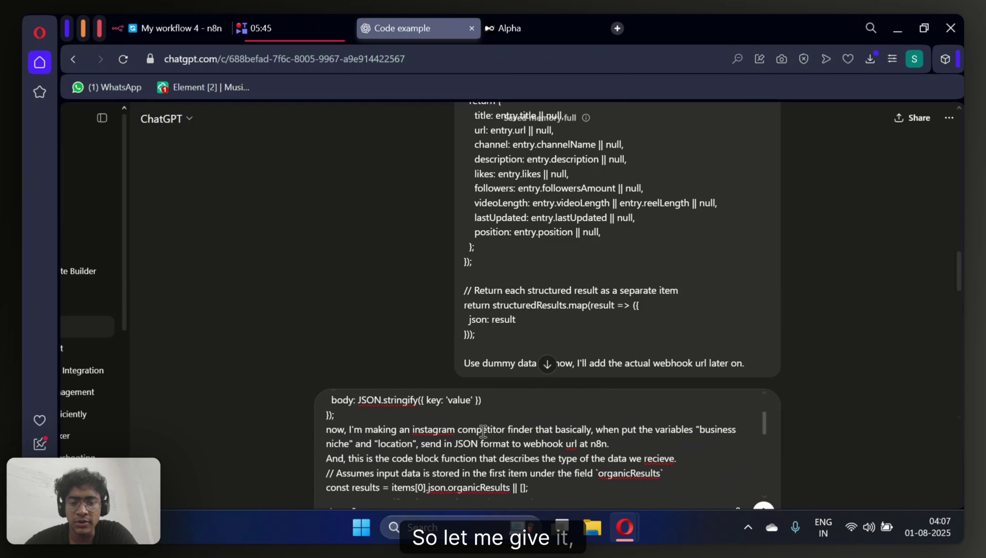
Before the script, add "give me a TEXT prompt for a website that builds websites with ai from prompt. give only the prompt" and send it
left_click(627, 440)
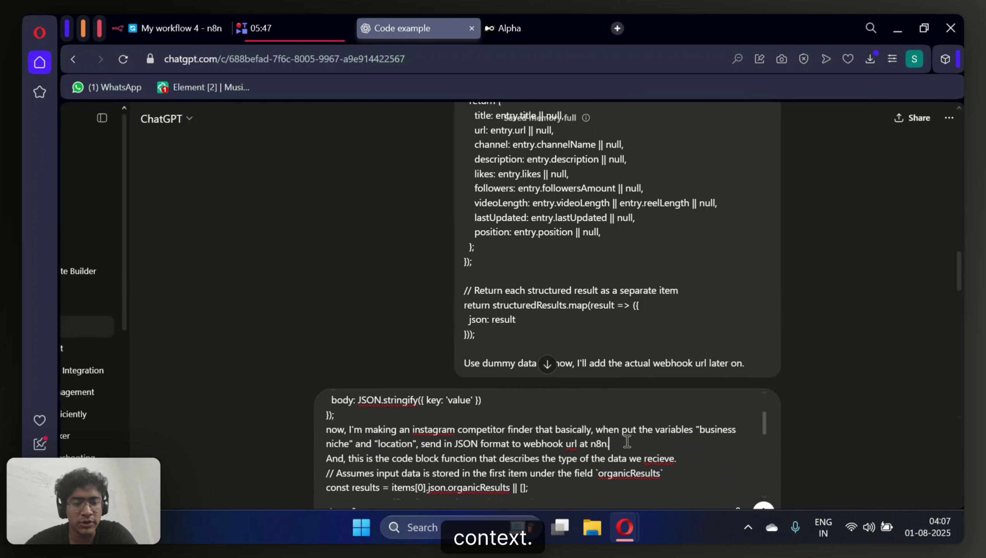
left_click(695, 457)
scroll(694, 457, "up", 2)
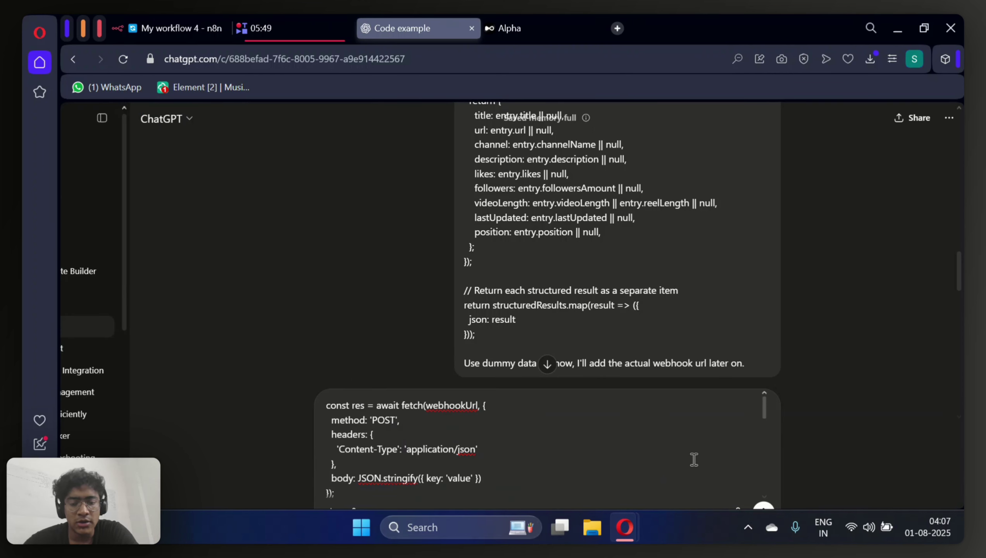
key("Return")
key("Return")
type("give m")
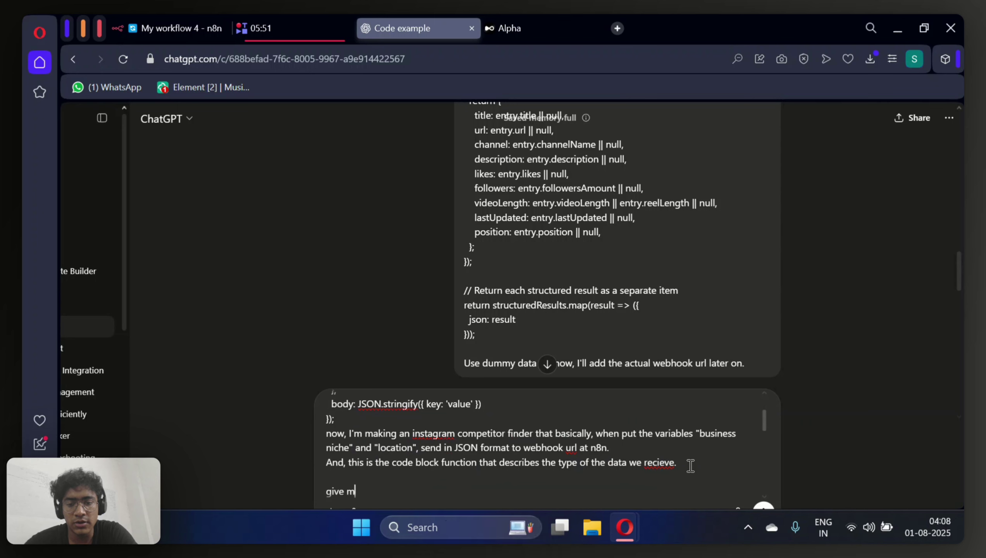
type("e a TEXT p")
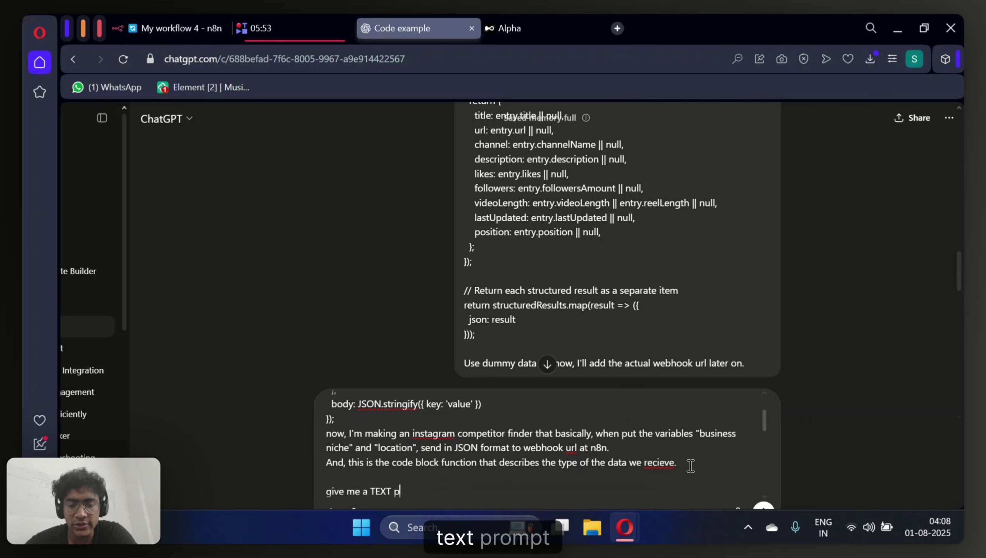
type("rompt for  a")
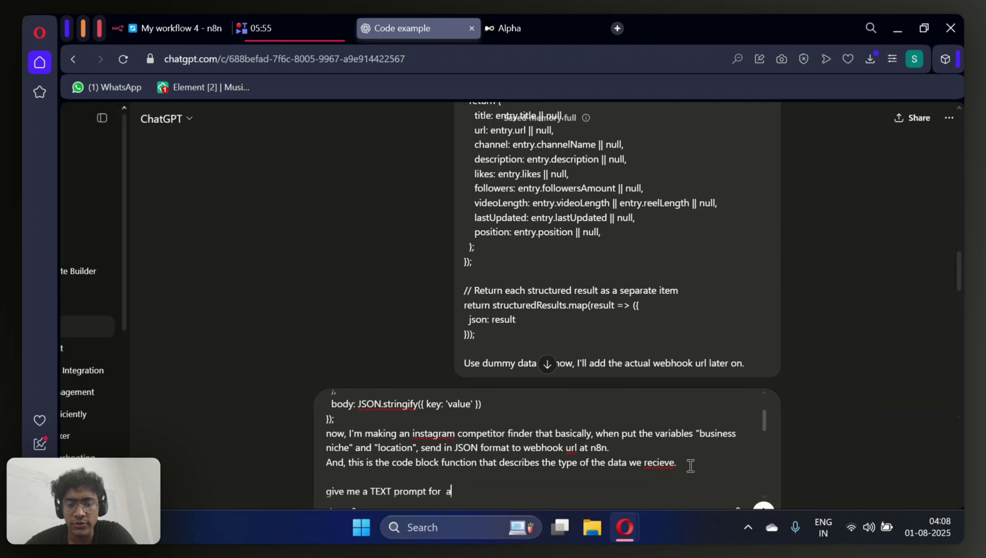
type(" web")
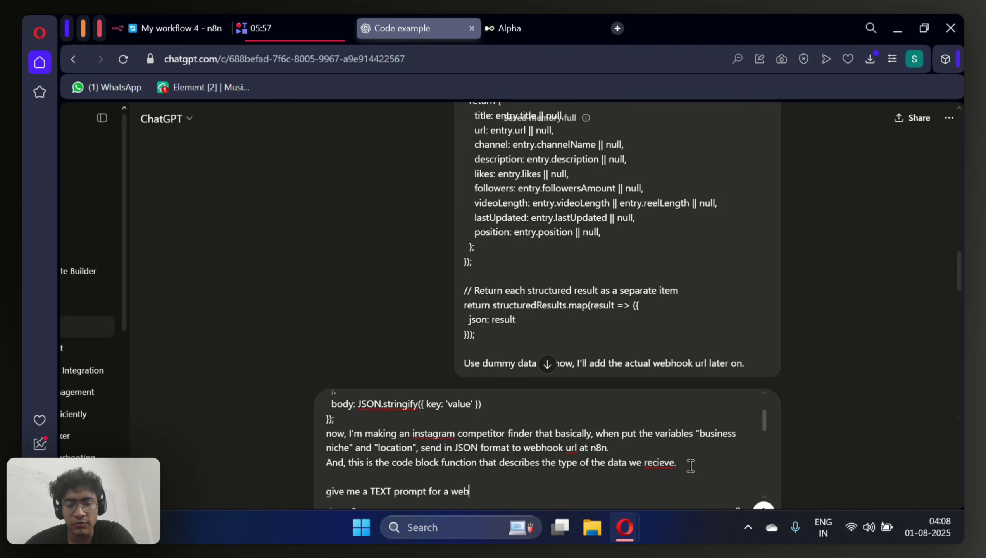
type("site that ")
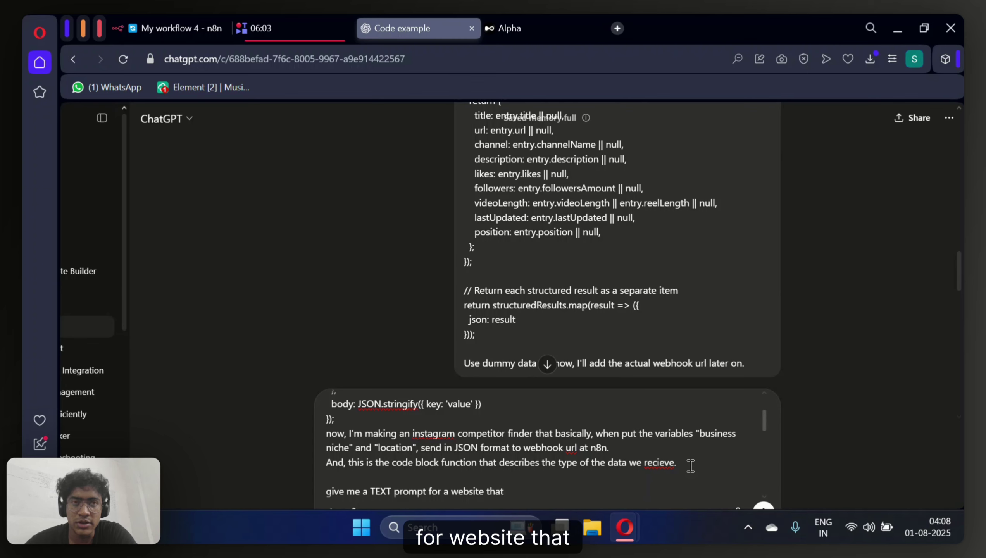
type("builds")
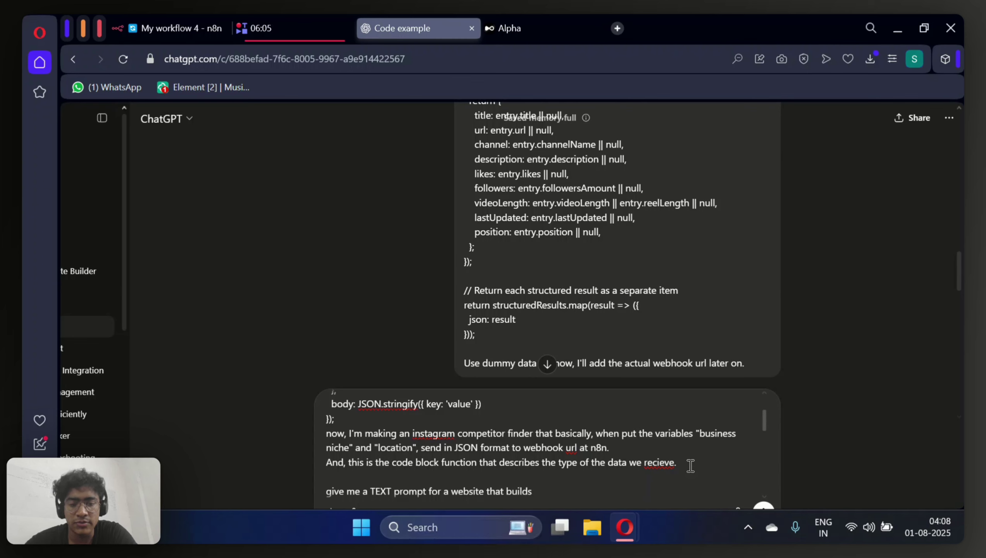
type(" websites ")
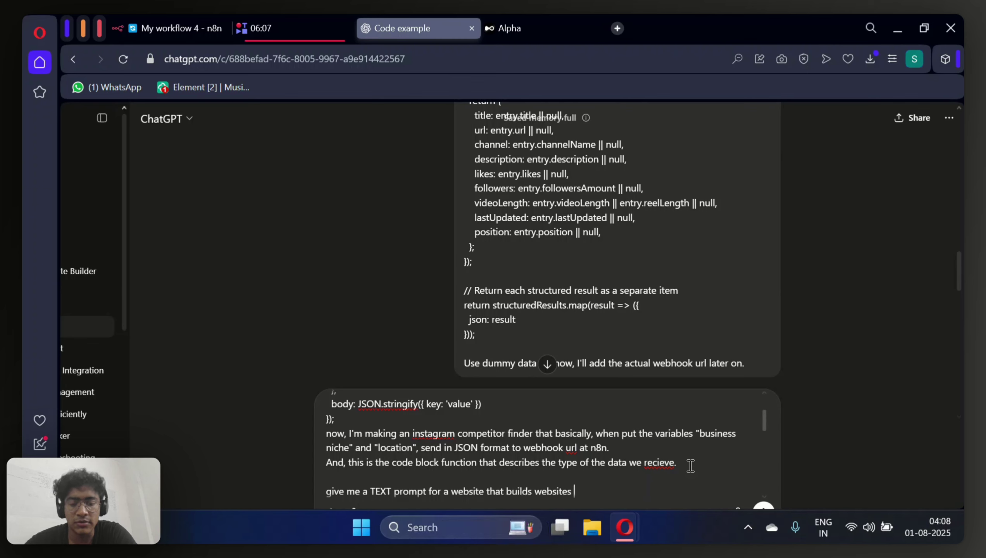
type("with ai from ")
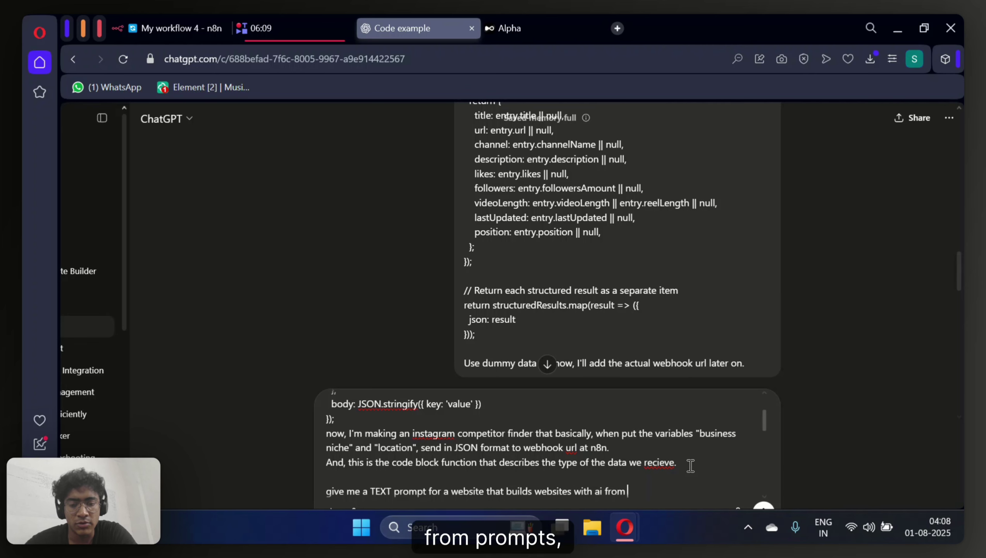
type("prompt. give only the prompt")
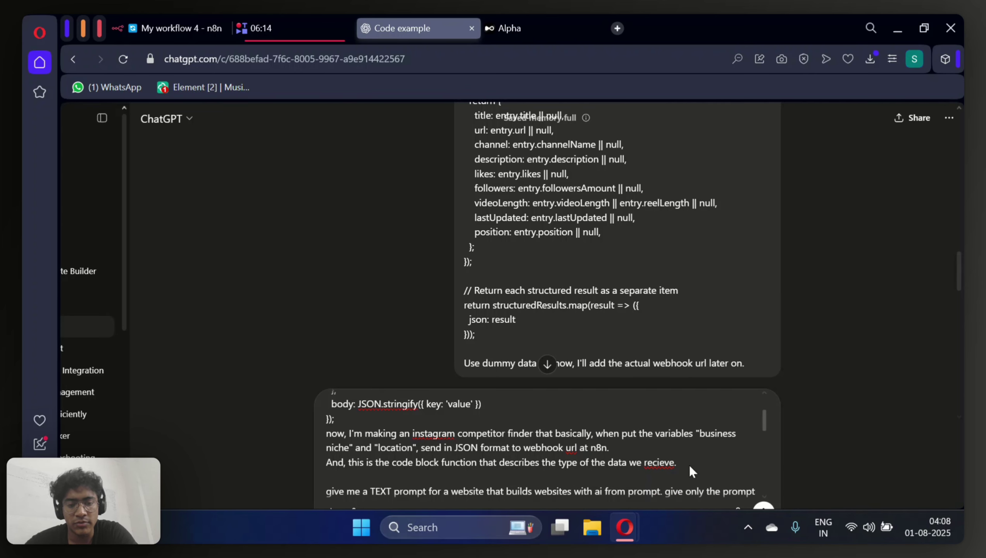
key("Return")
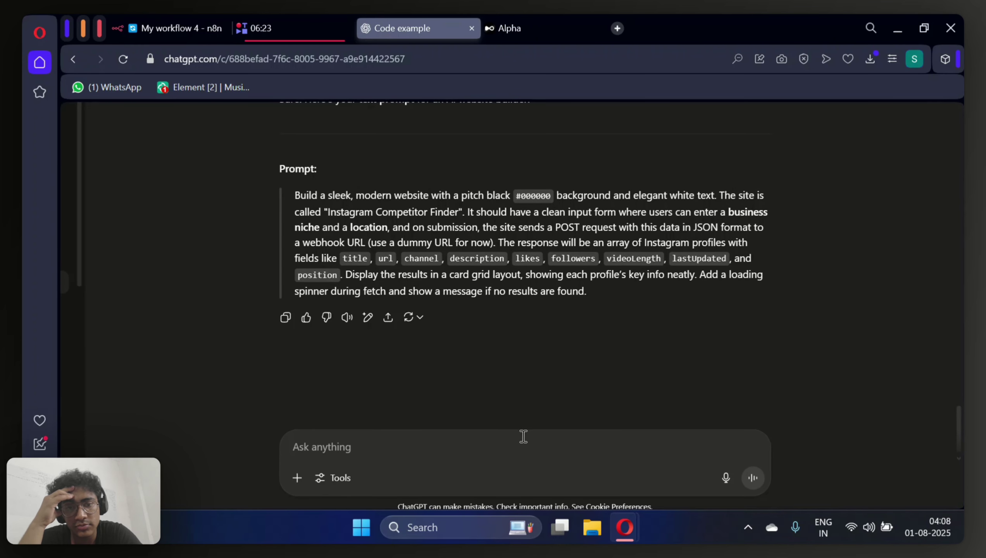
Send a follow-up message asking ChatGPT to give the website prompt in detail
type("give in de")
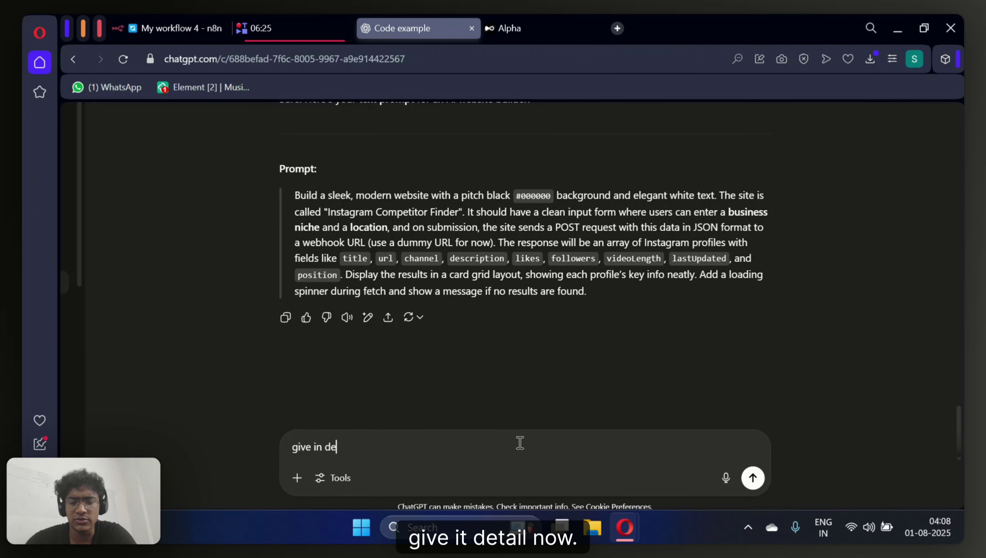
type("tai")
key("Return")
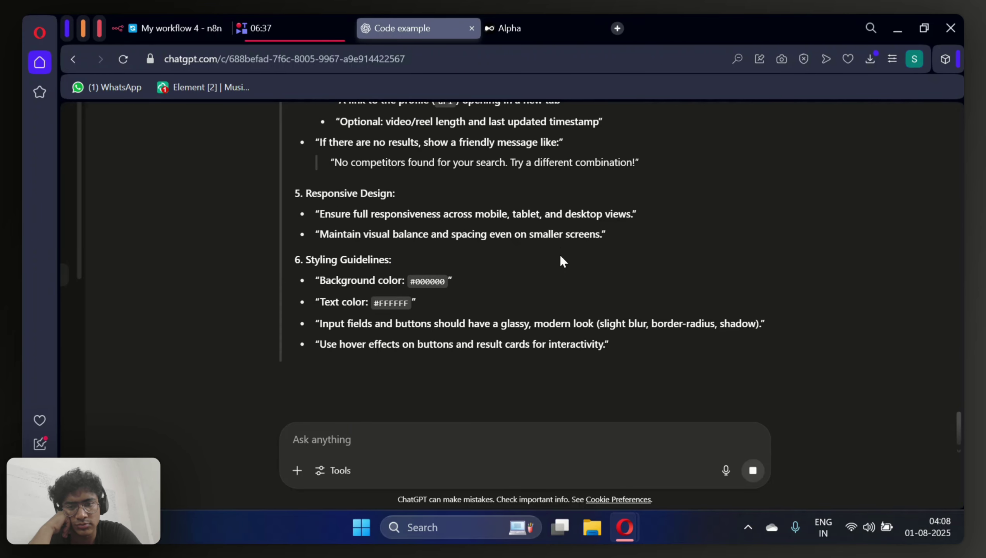
Copy the detailed prompt from "Create a professional and visually striking website" through the last optional enhancement
scroll(560, 261, "up", 10)
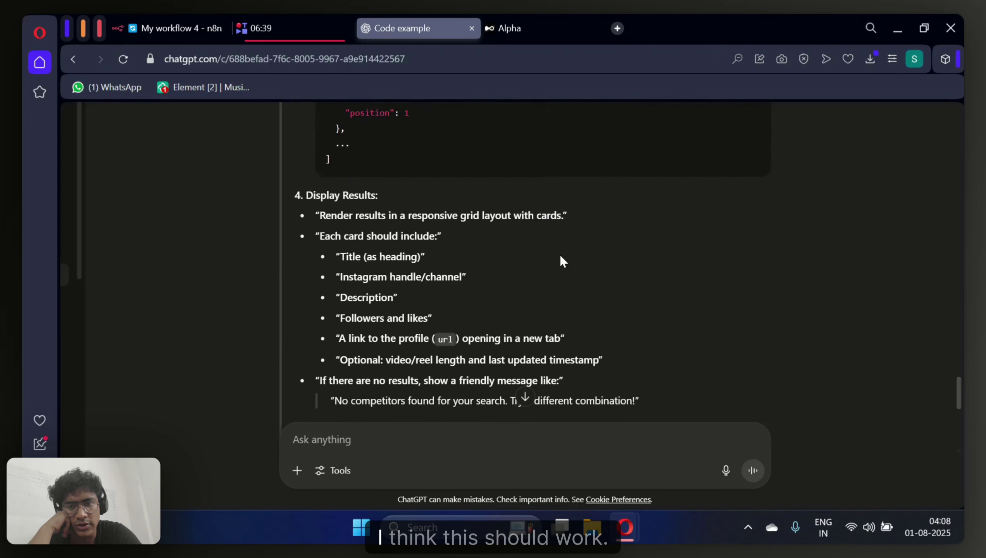
scroll(560, 255, "up", 15)
scroll(560, 254, "down", 5)
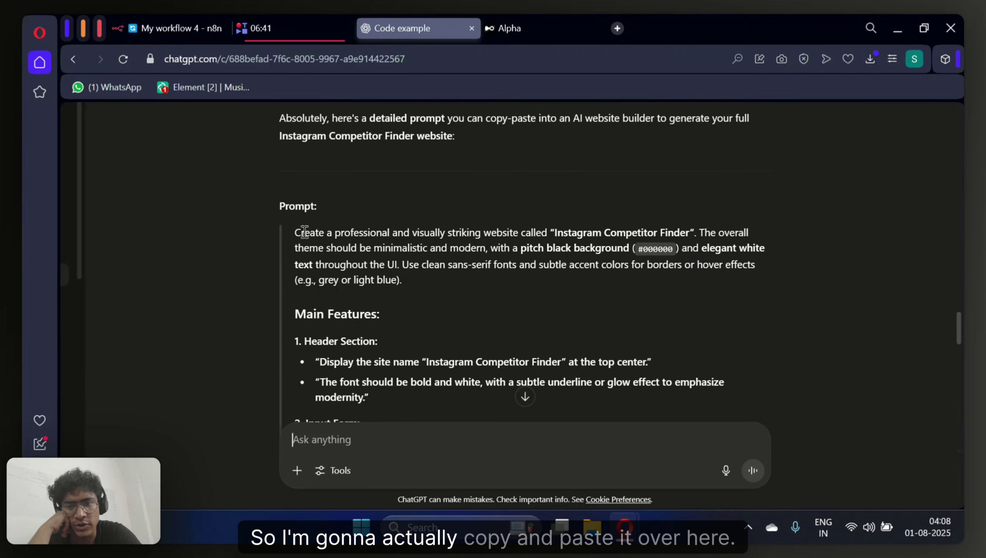
left_click_drag(299, 232, 649, 199)
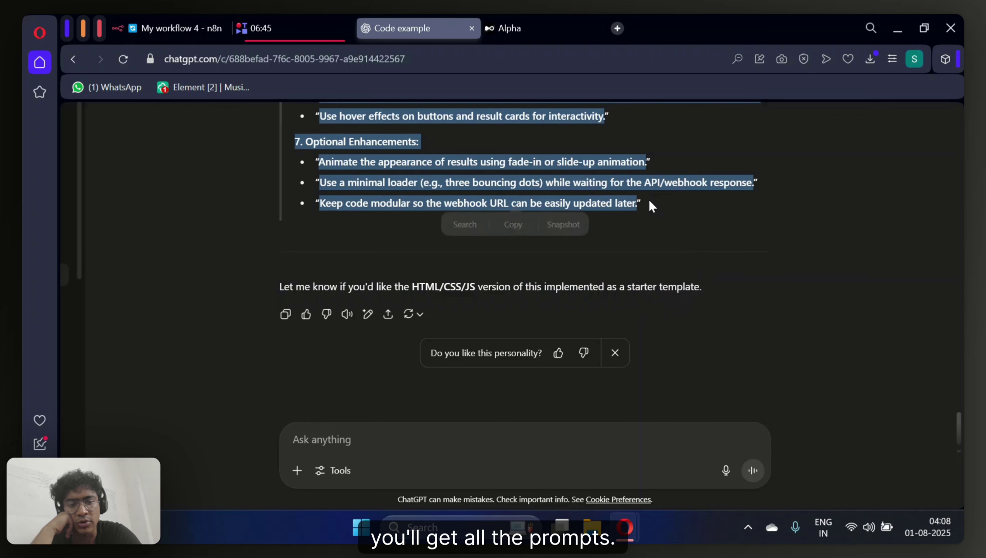
Switch to Dualite Alpha, paste the detailed prompt as the build request and submit it with React + Tailwind and TypeScript
left_click(581, 16)
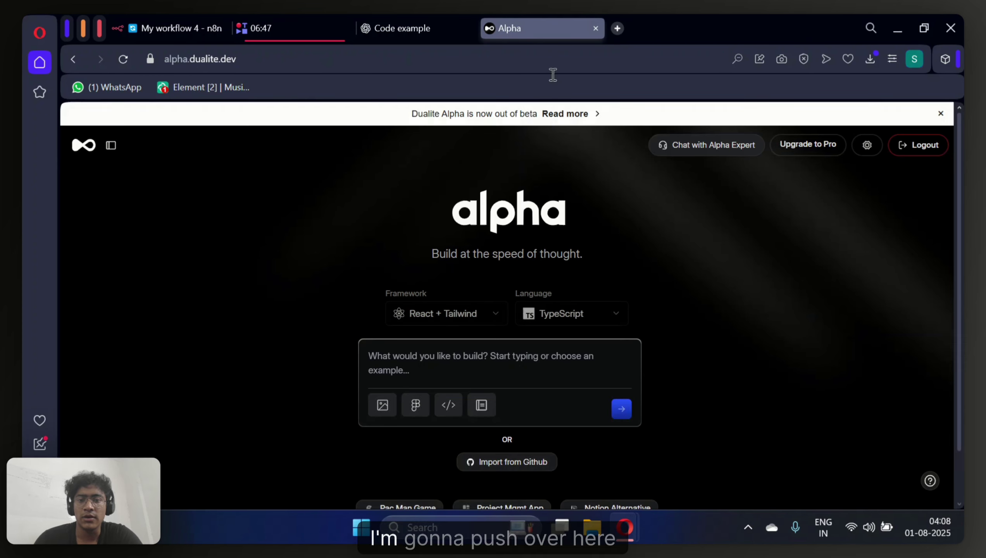
left_click(523, 360)
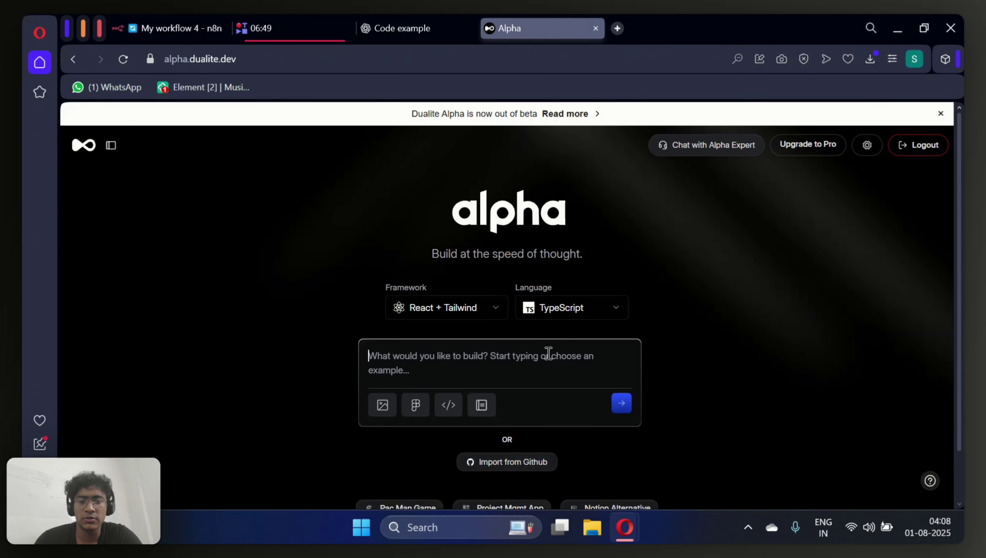
key("ctrl+v")
left_click(622, 499)
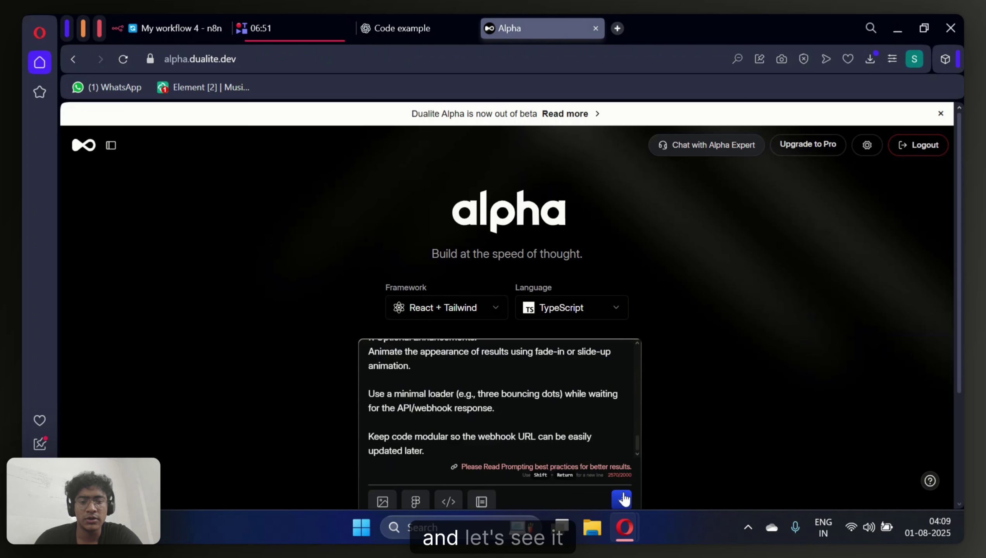
Examine the build progress, including the imported starter files, the stated plan and the website's first version
scroll(691, 279, "down", 3)
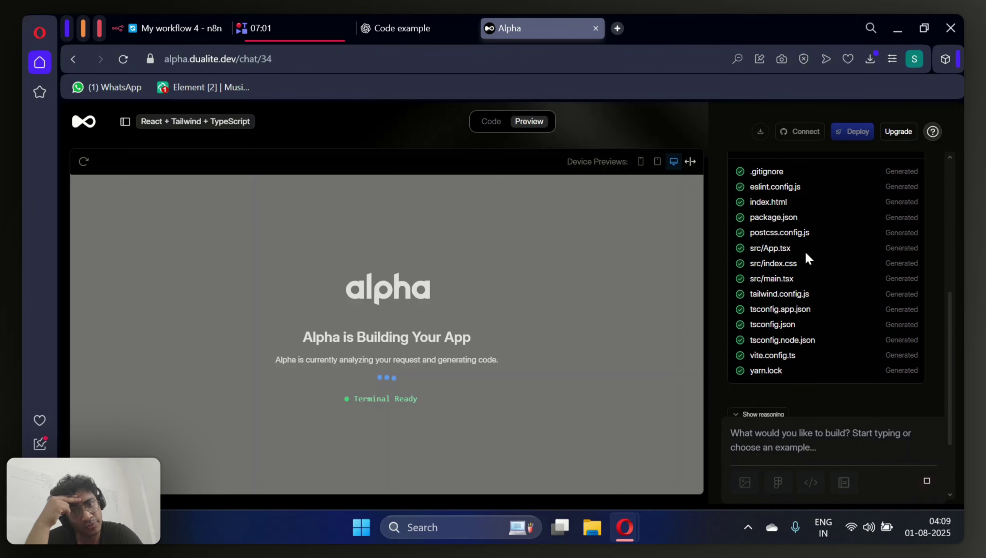
scroll(805, 254, "down", 1)
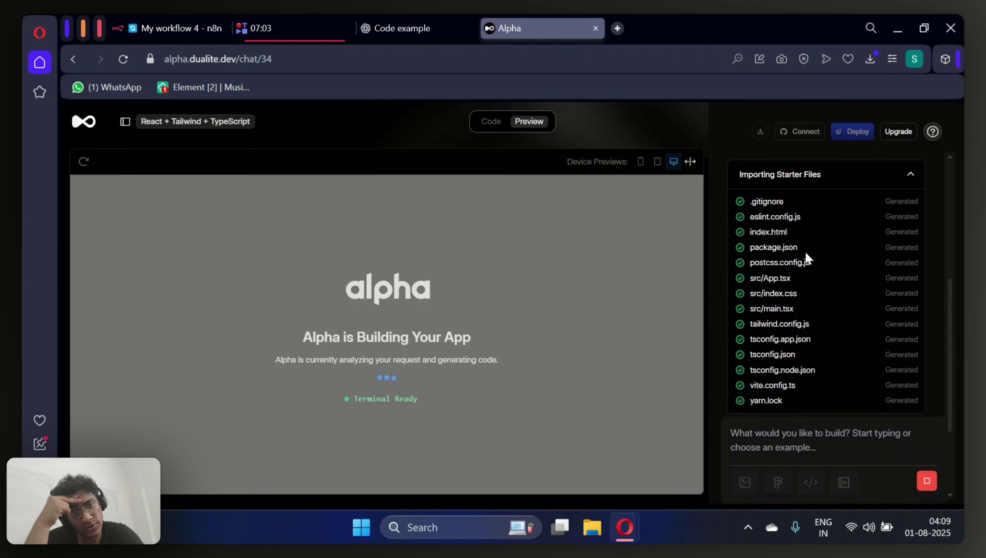
scroll(805, 254, "up", 3)
scroll(805, 253, "down", 1)
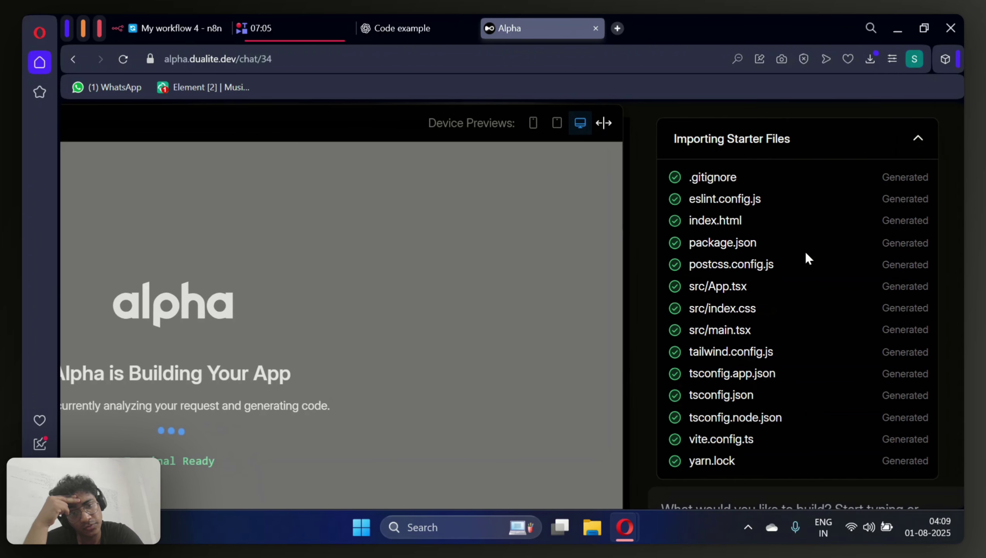
scroll(805, 253, "down", 2)
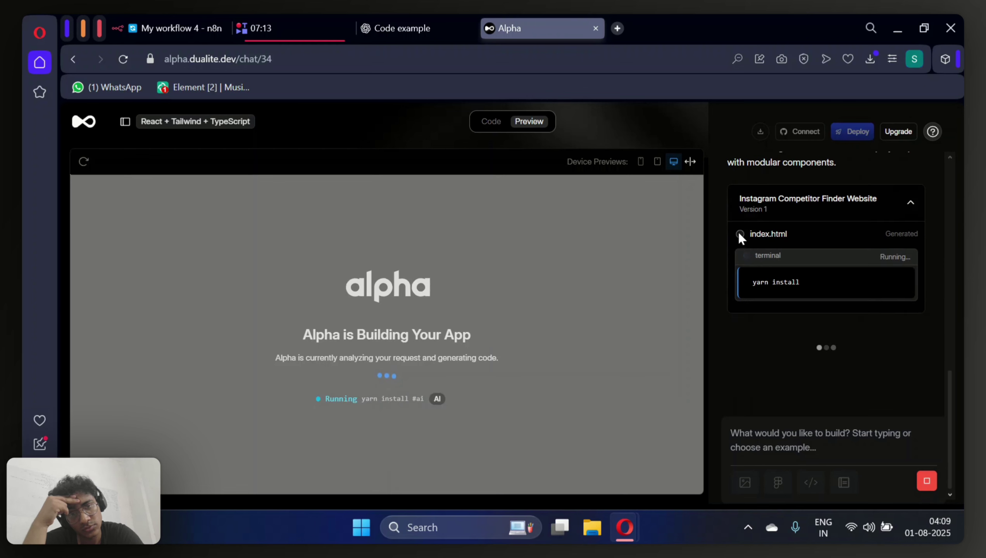
scroll(799, 252, "up", 2)
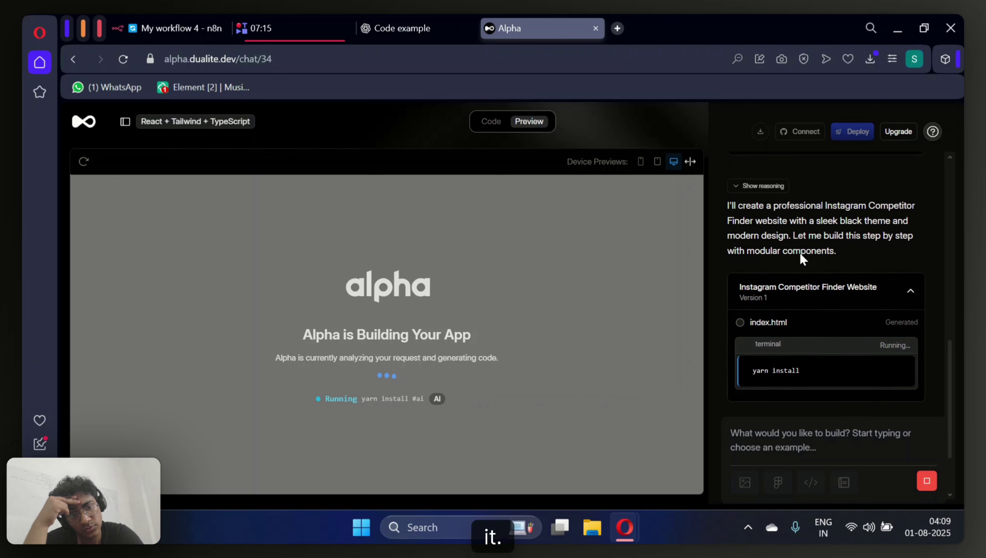
scroll(799, 253, "up", 3)
scroll(799, 253, "down", 5)
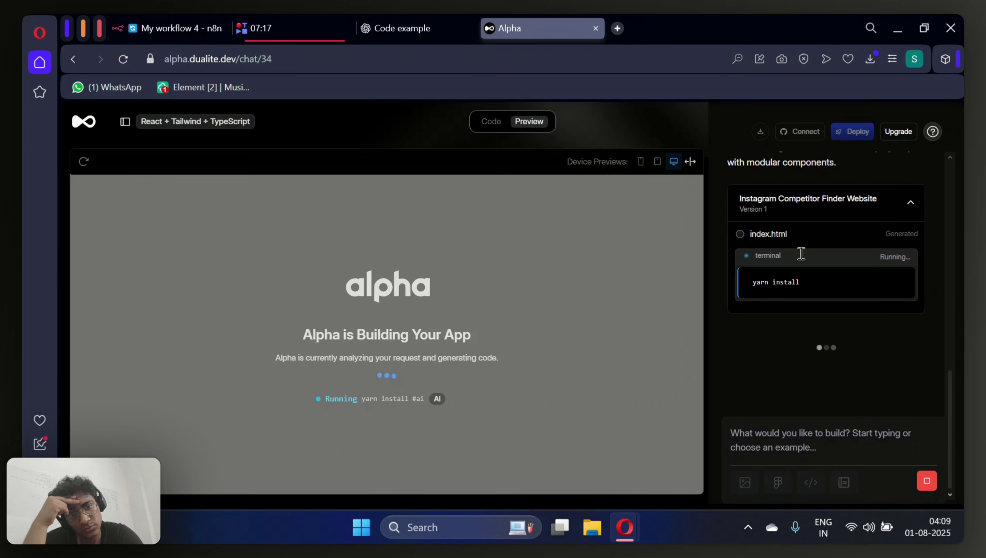